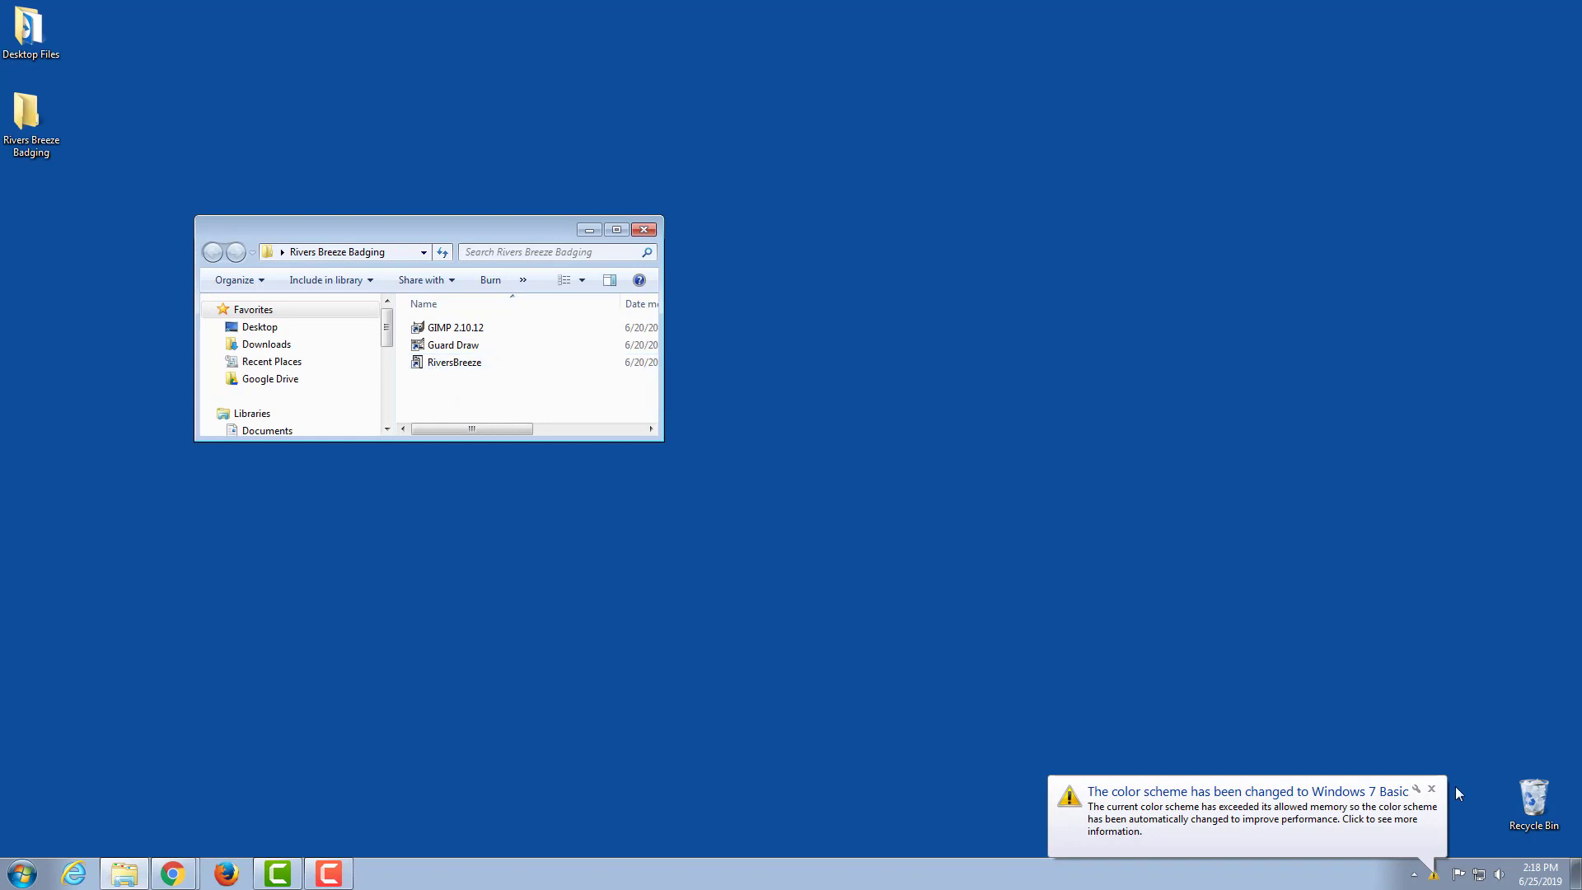
# Step: Dismiss the color scheme notification, open GIMP 2.10.12, and shrink its window so it sits beside the Rivers Breeze Badging folder
pyautogui.click(1431, 788)
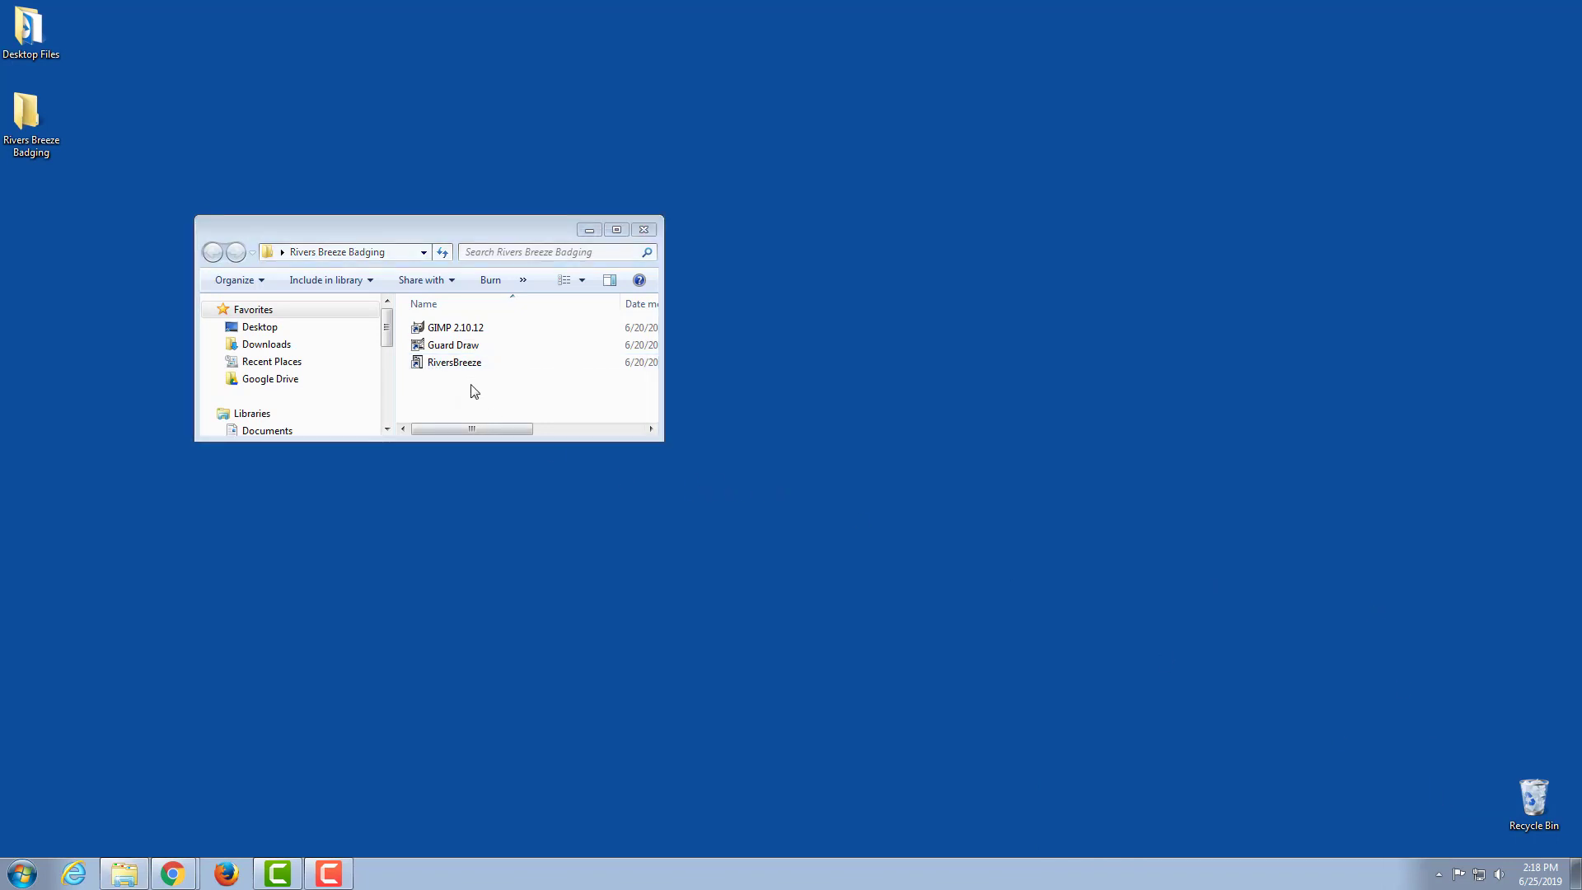
pyautogui.doubleClick(450, 329)
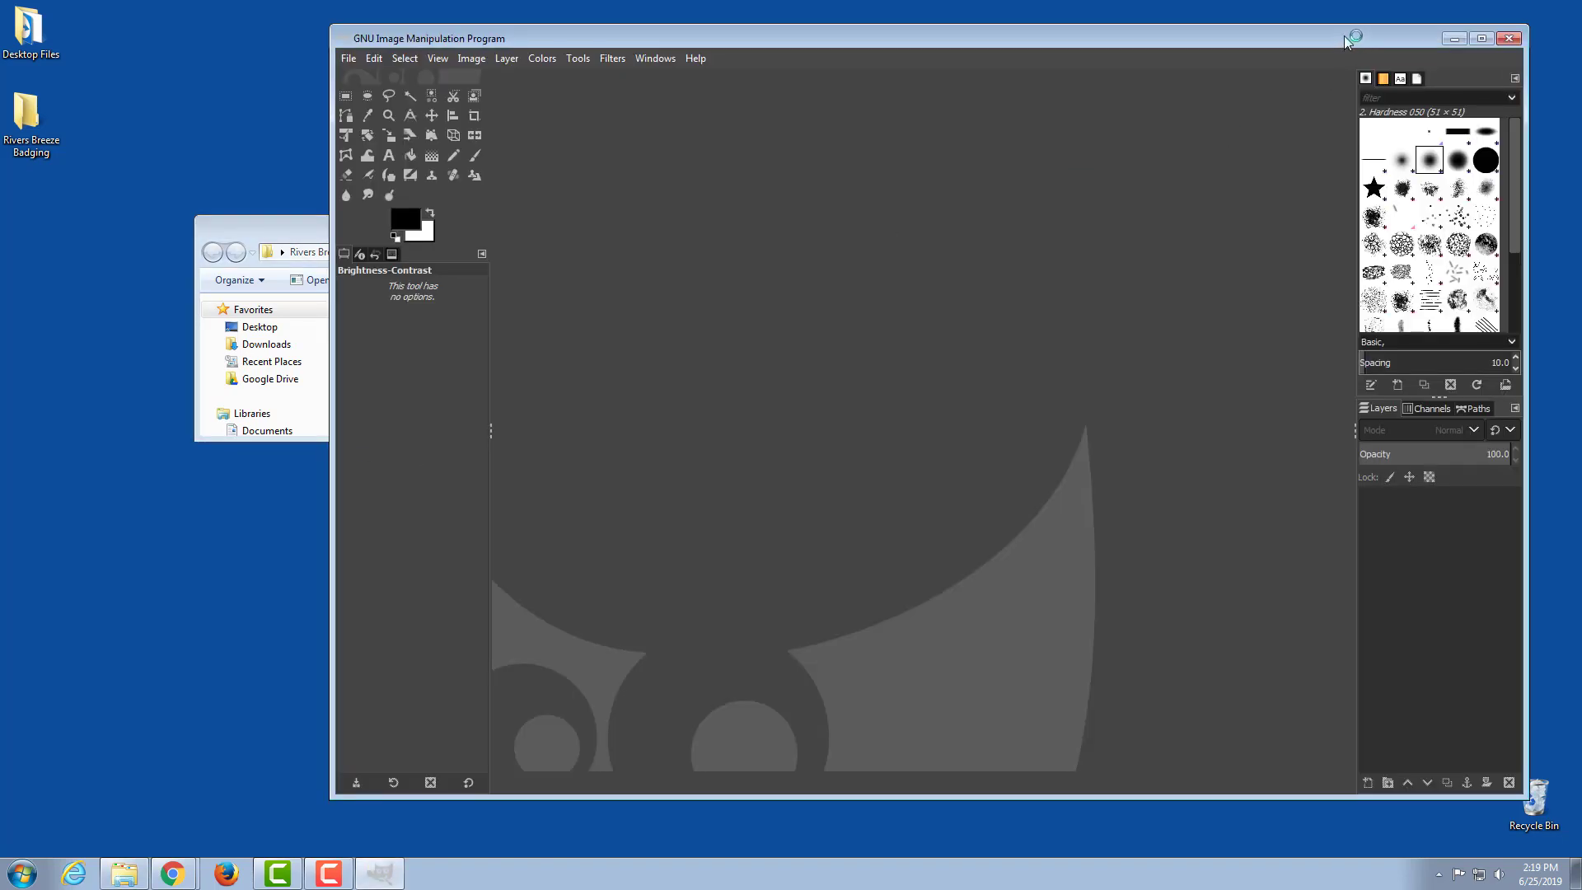
pyautogui.moveTo(1343, 36); pyautogui.dragTo(1371, 28)
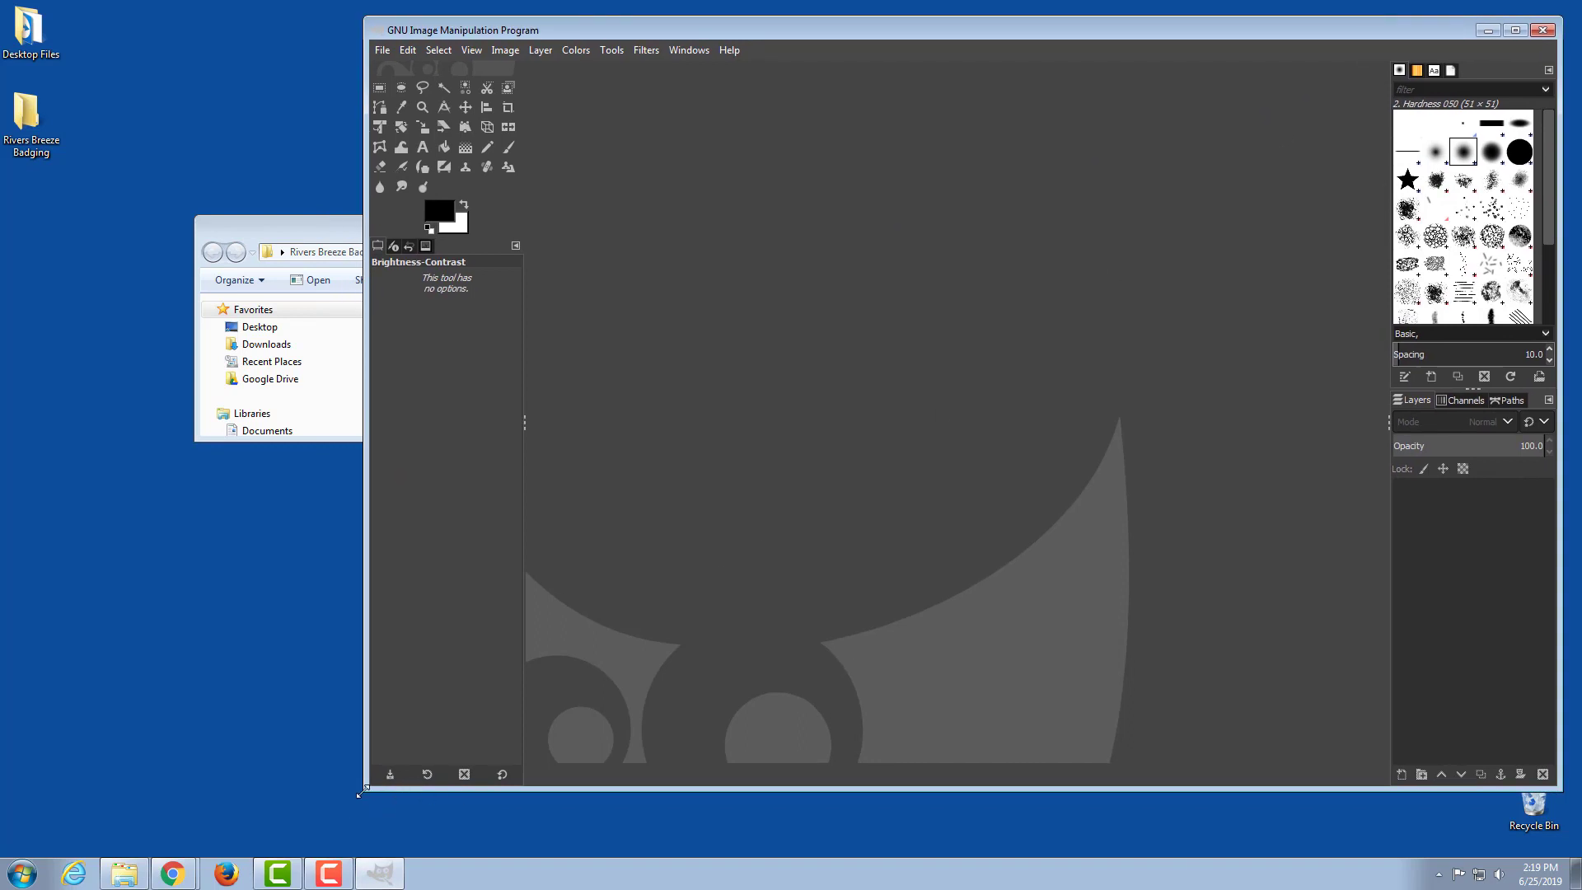
pyautogui.moveTo(365, 789); pyautogui.dragTo(674, 804)
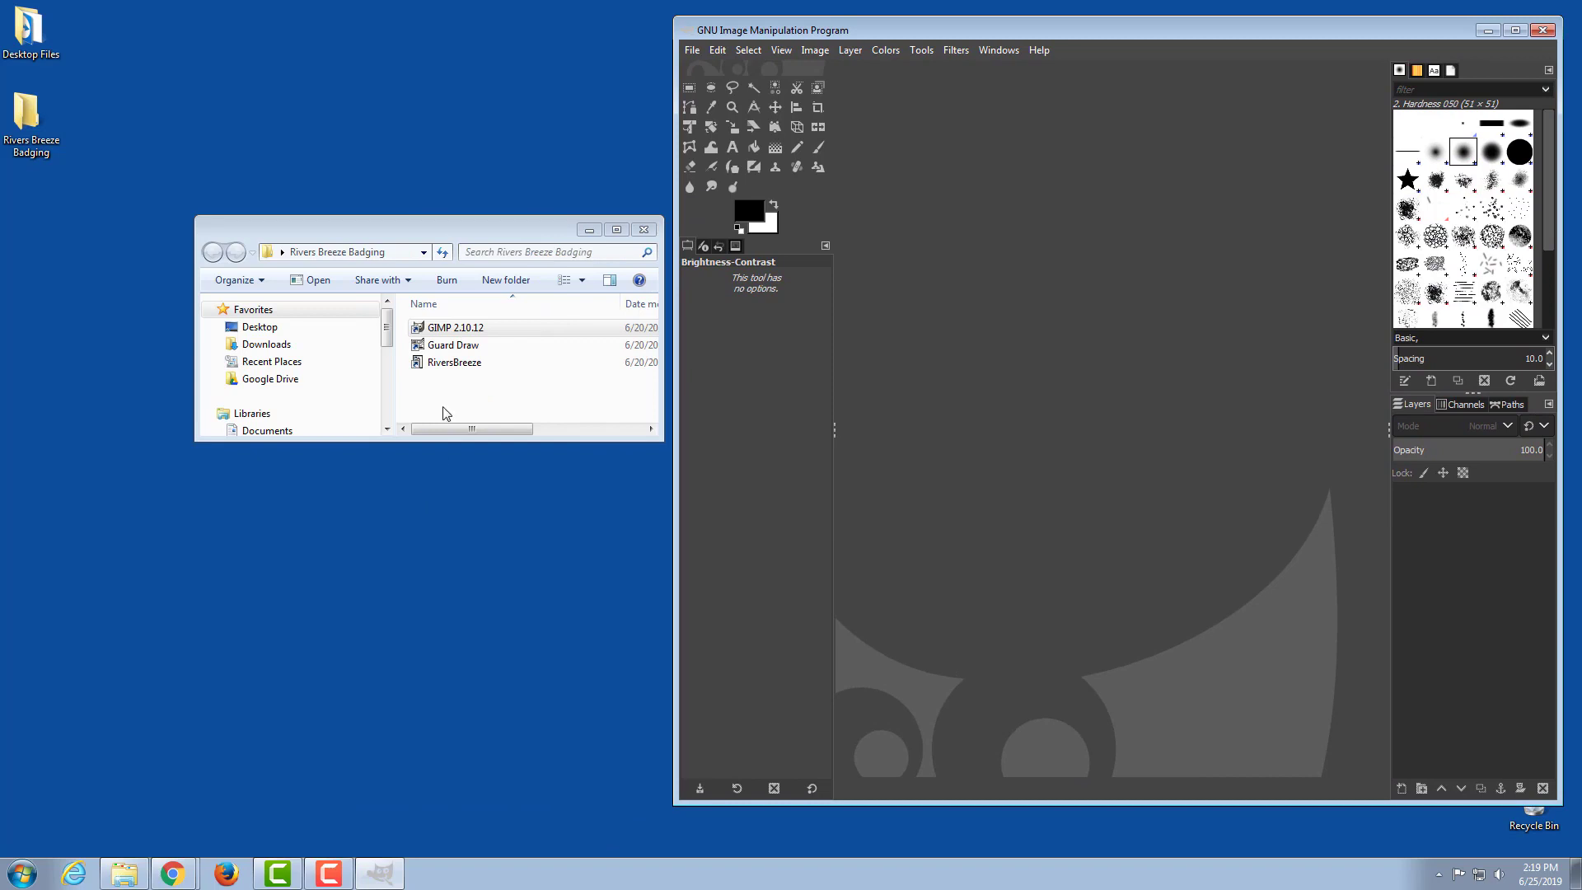
# Step: Launch Guard Draw from the badging folder, dismiss the database error, and open the 0Owner Template badge file
pyautogui.doubleClick(449, 345)
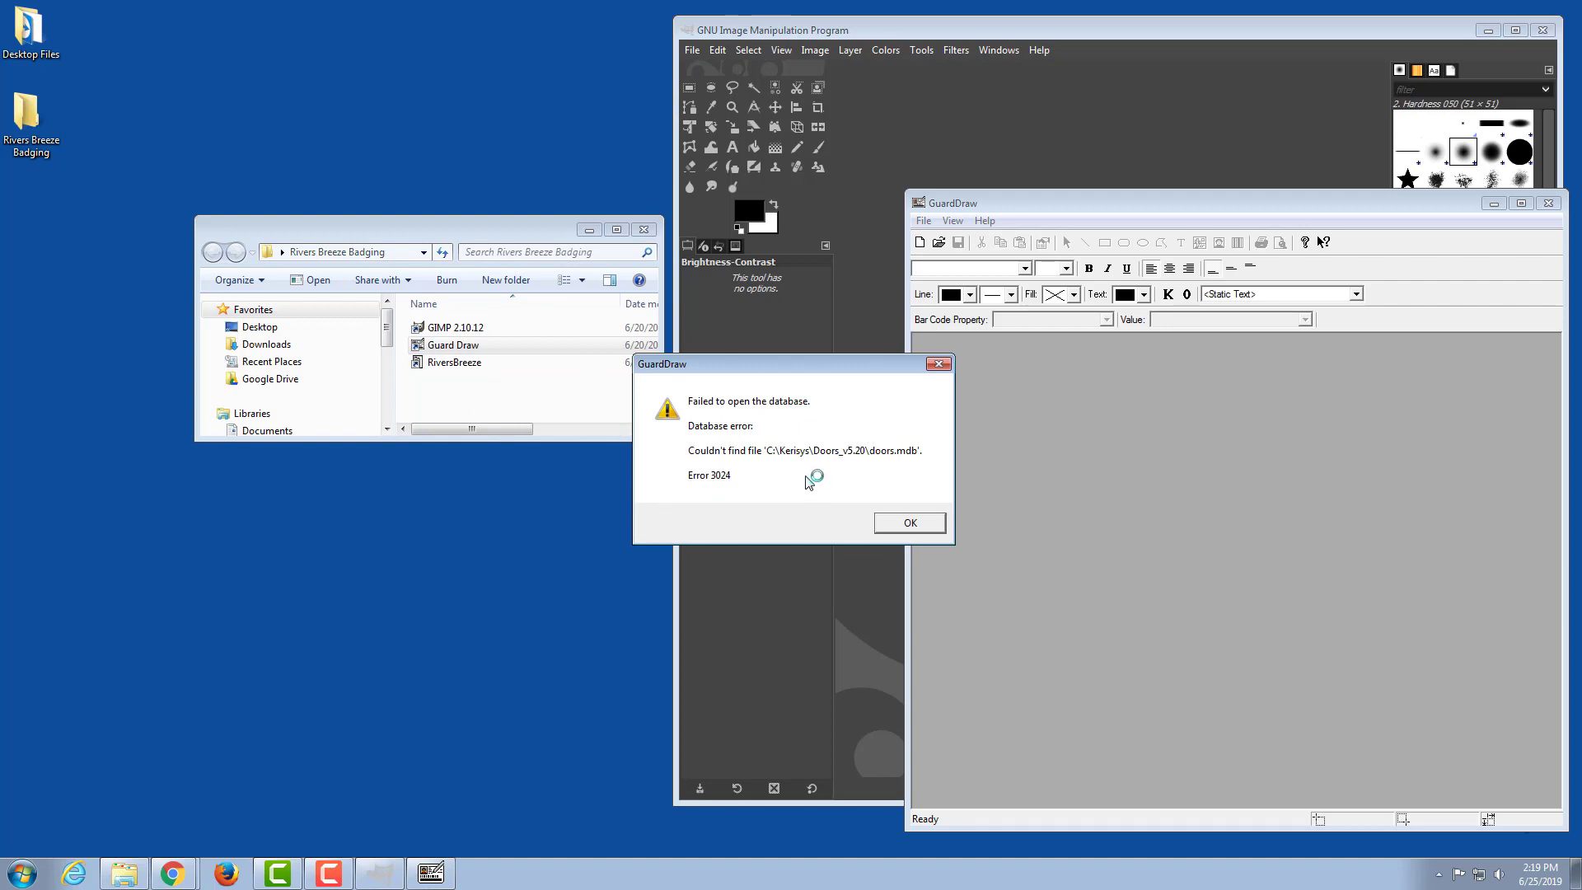
pyautogui.click(909, 524)
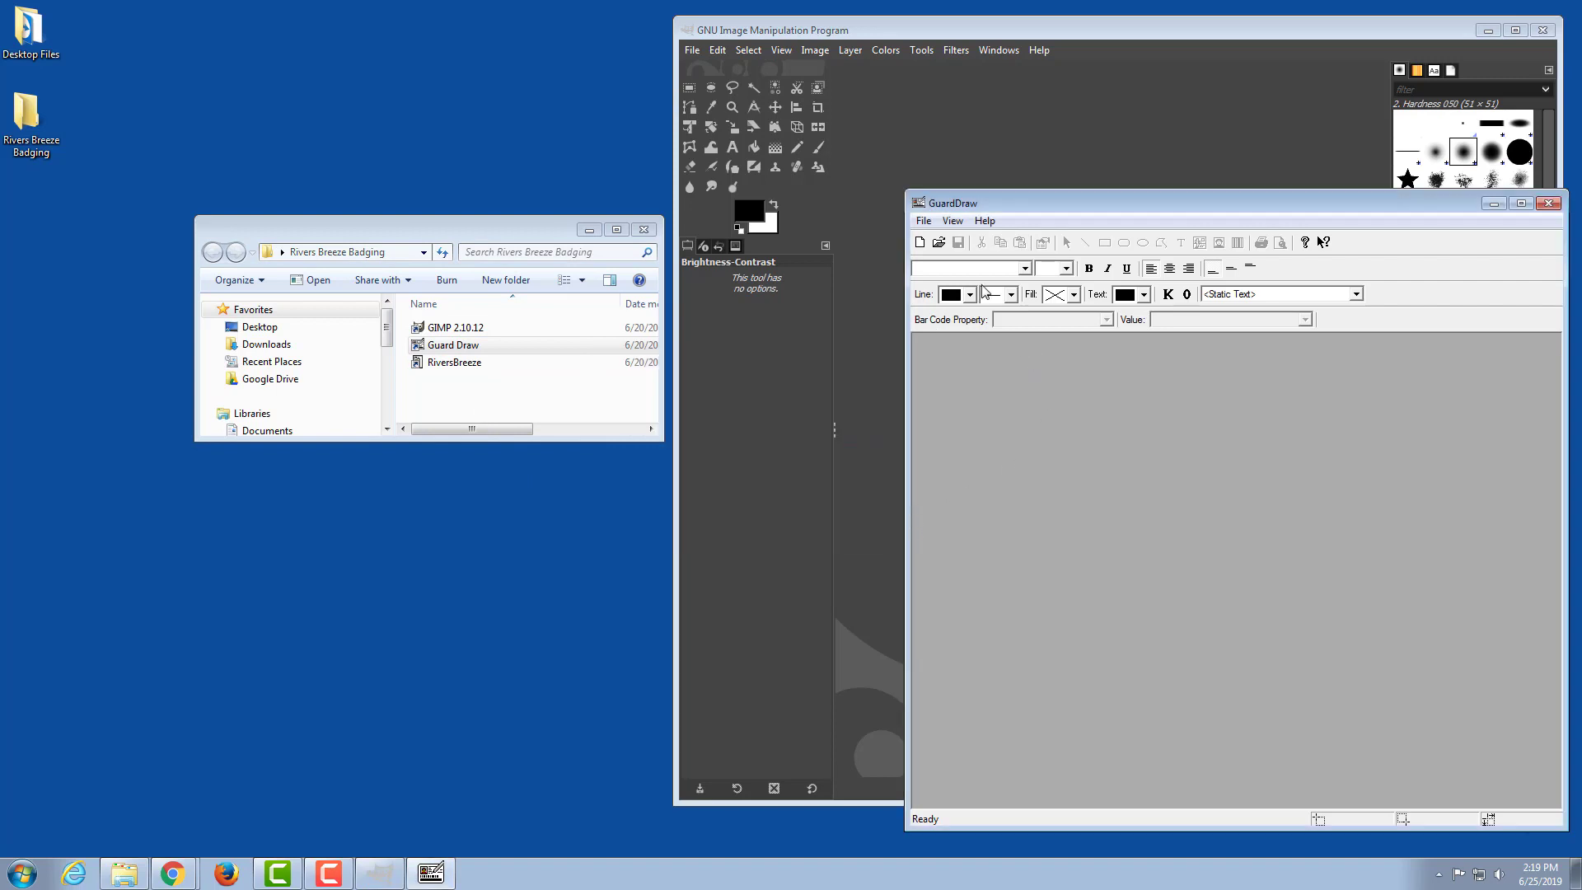
pyautogui.click(940, 243)
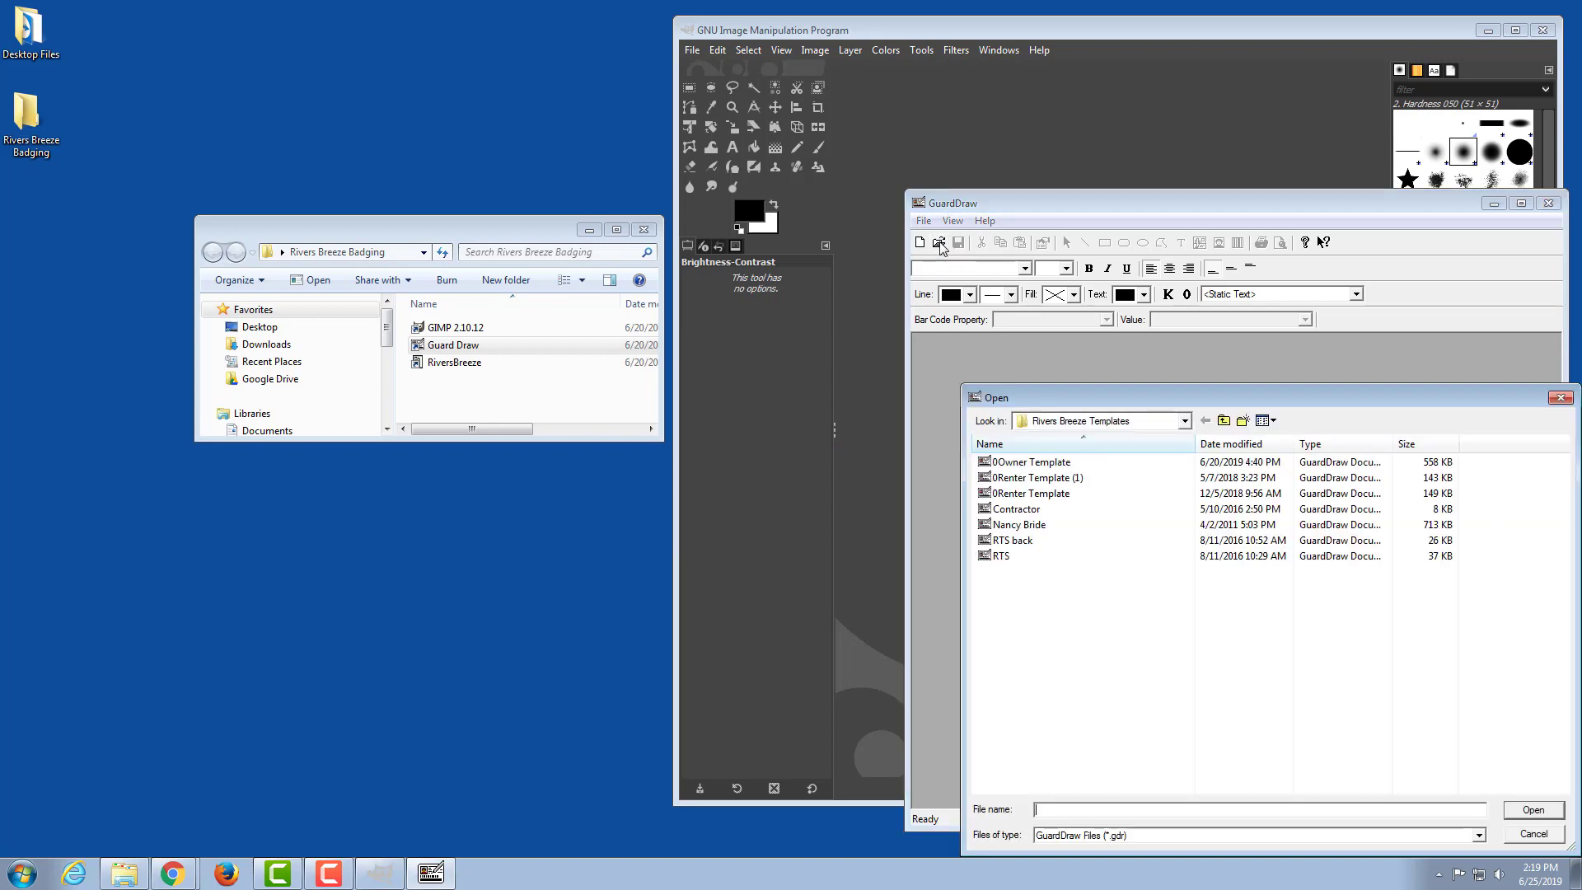
pyautogui.click(1040, 465)
pyautogui.click(1523, 812)
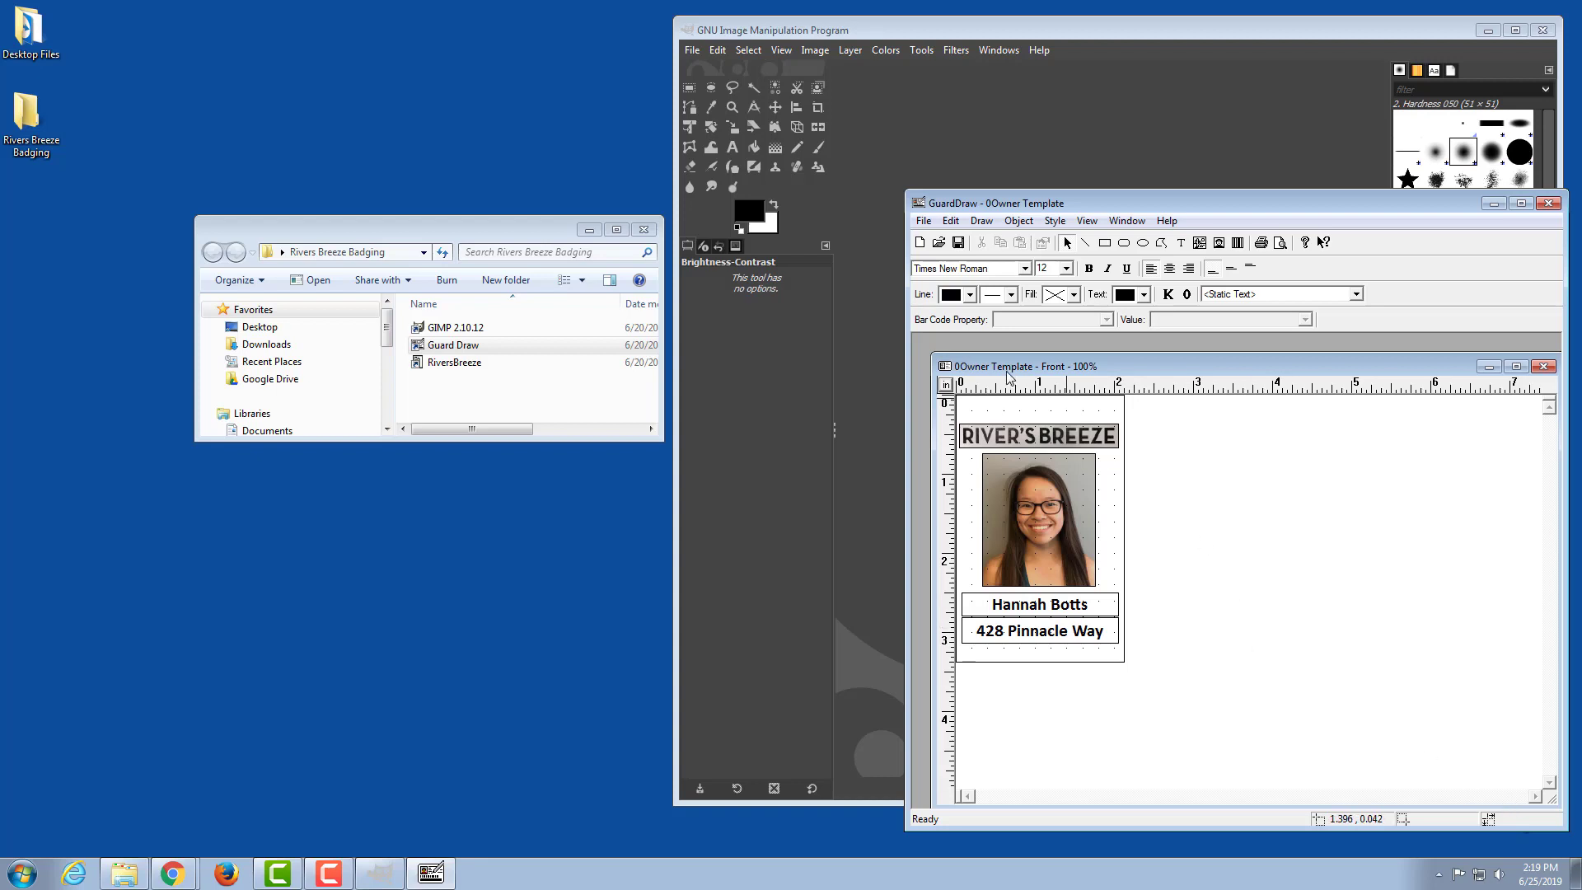
# Step: Shrink the 0Owner Template document window closer to the badge's size and reposition it within the GuardDraw workspace
pyautogui.moveTo(931, 352); pyautogui.dragTo(1211, 413)
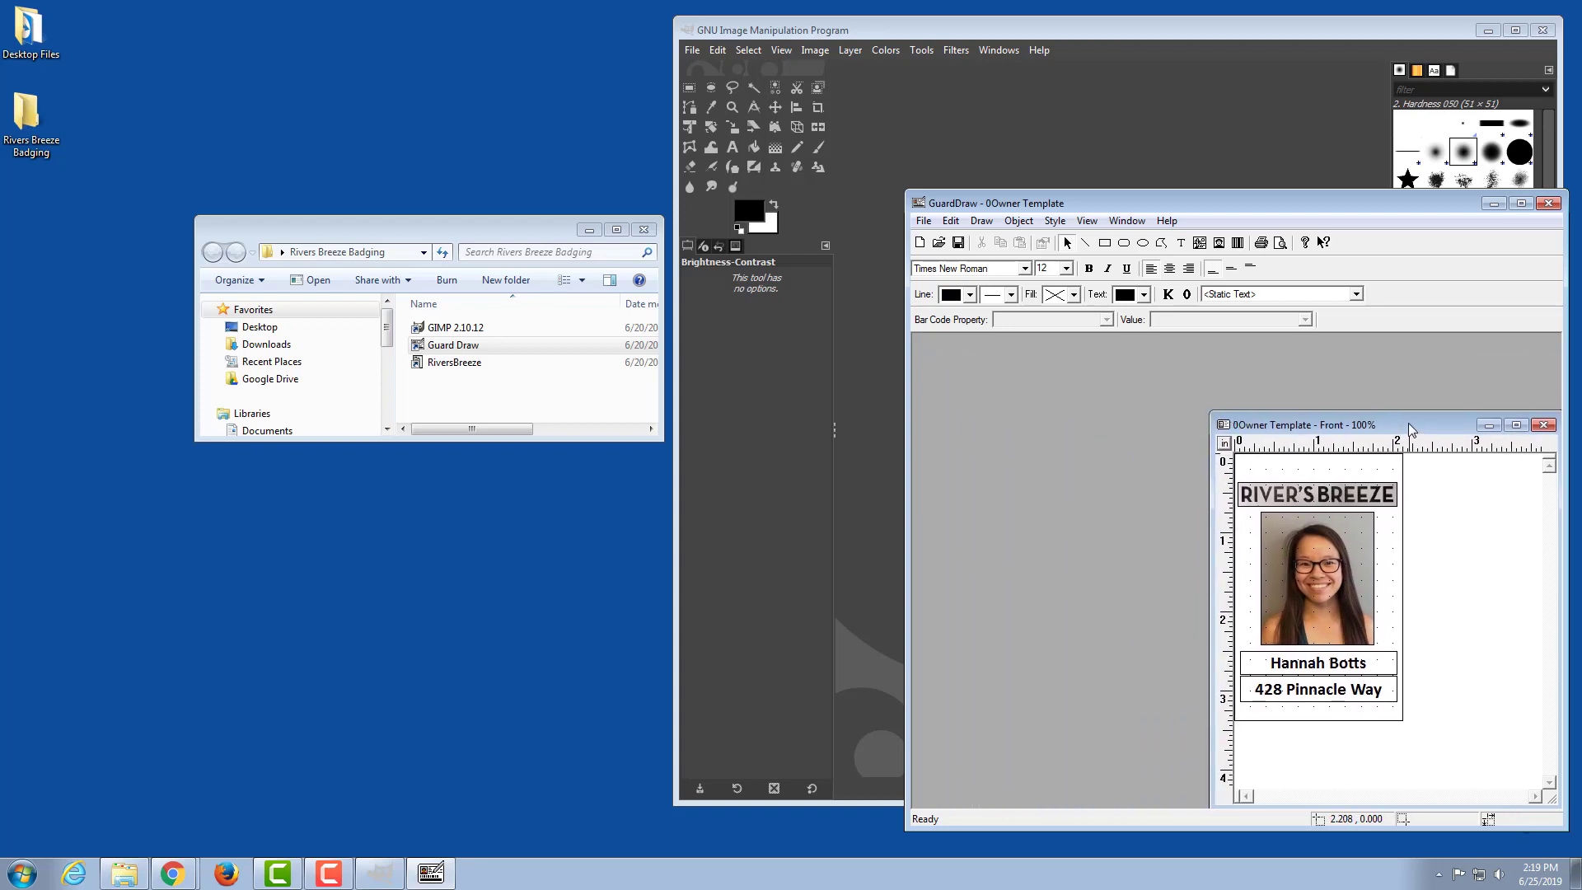
pyautogui.moveTo(1407, 422); pyautogui.dragTo(1125, 355)
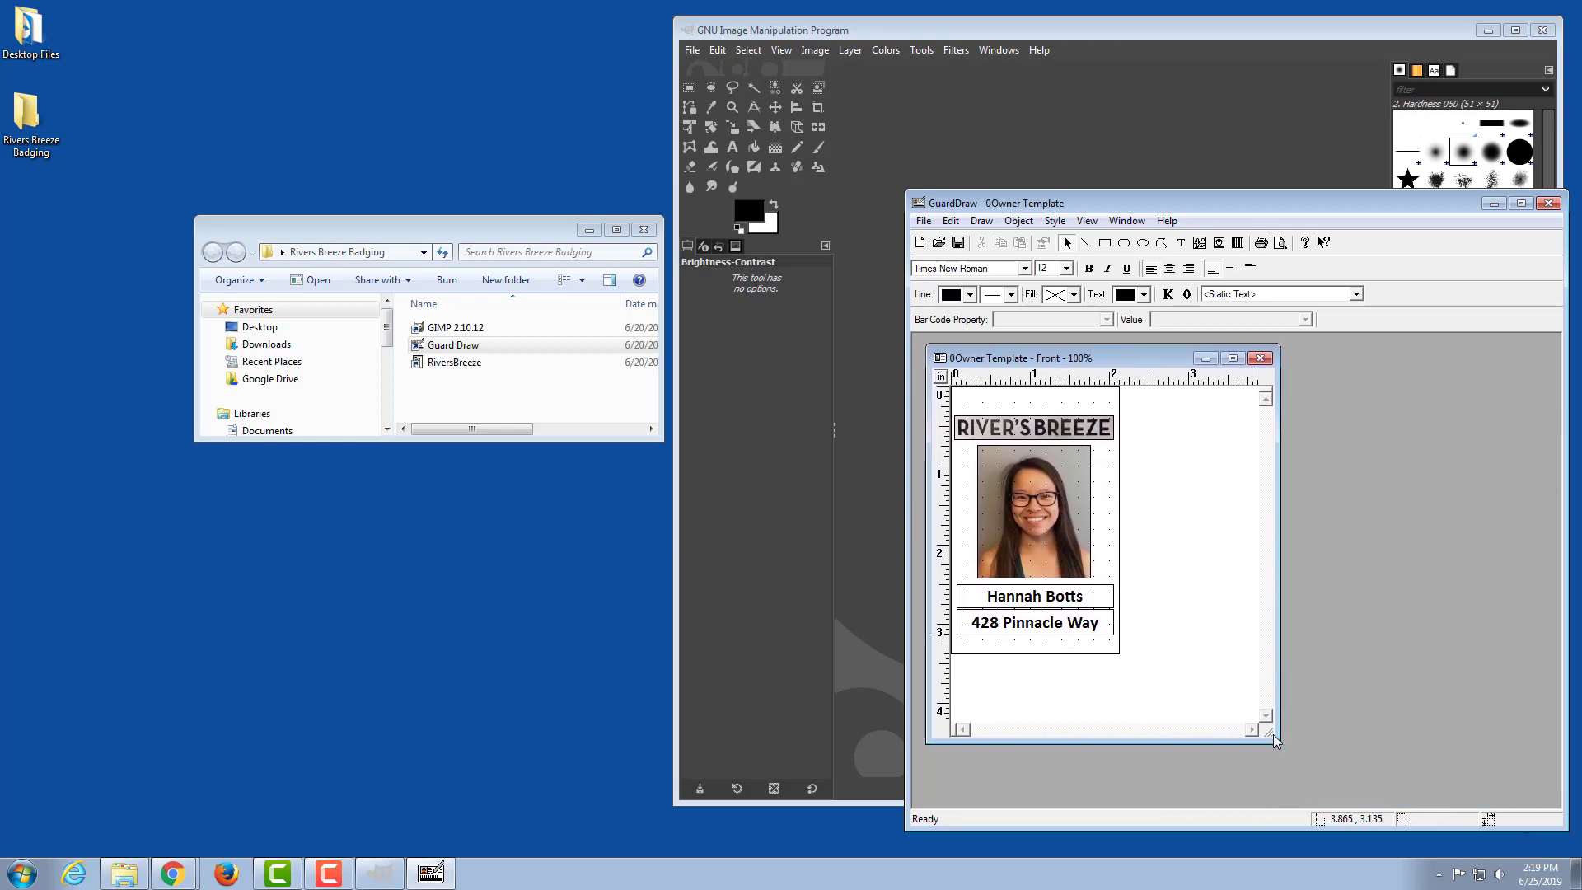
pyautogui.moveTo(1273, 734); pyautogui.dragTo(1211, 730)
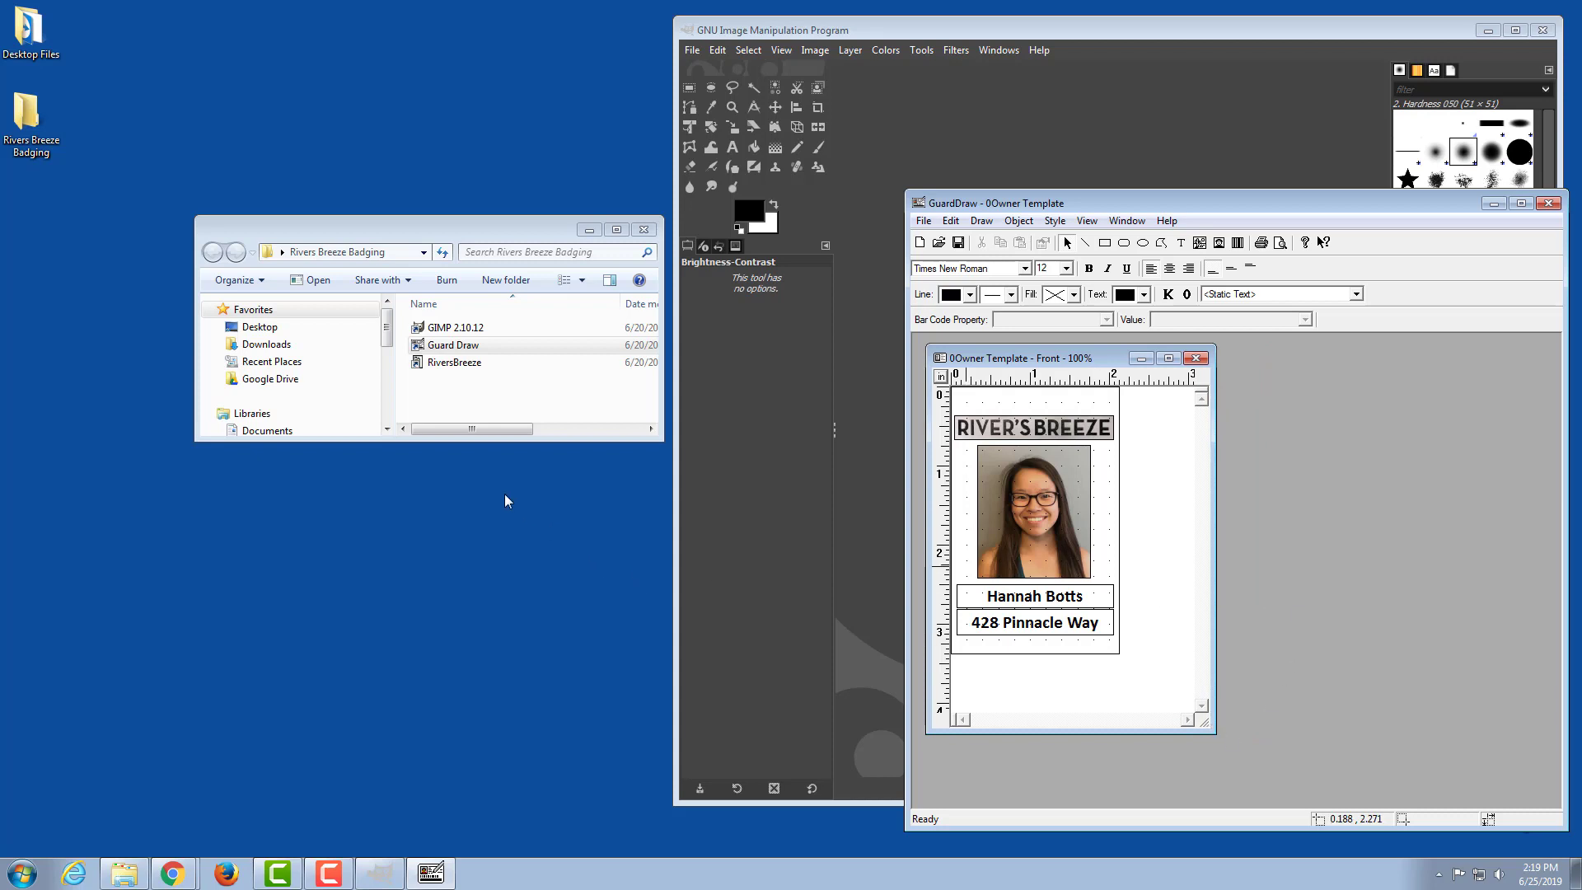
# Step: Launch RiversBreeze, log on with the user name and account password, and dismiss the network update notice
pyautogui.doubleClick(453, 363)
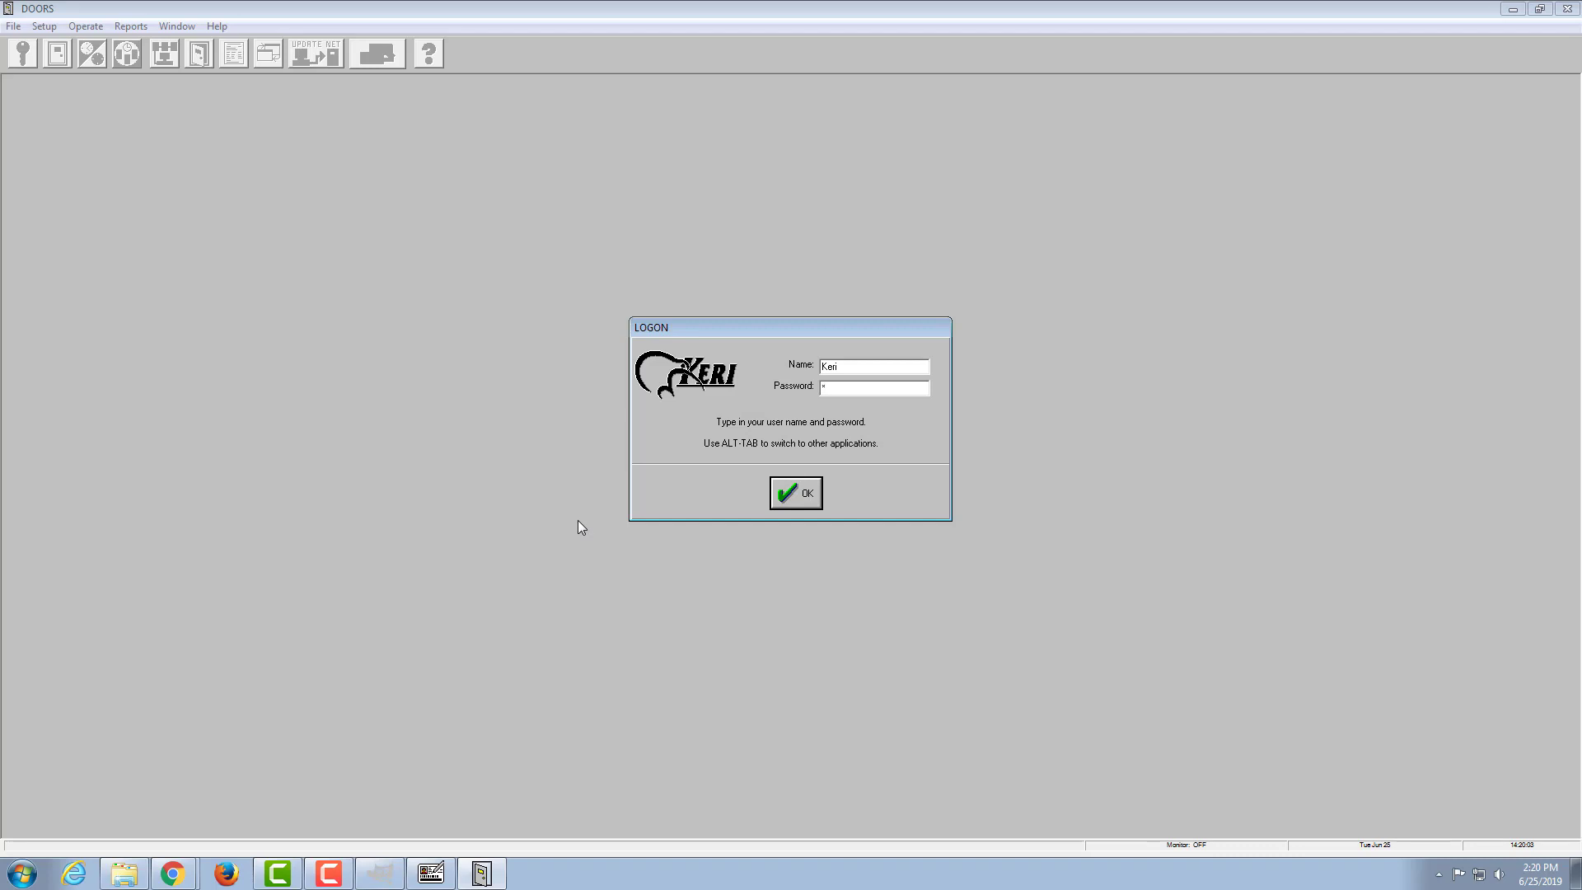
pyautogui.press('Return')
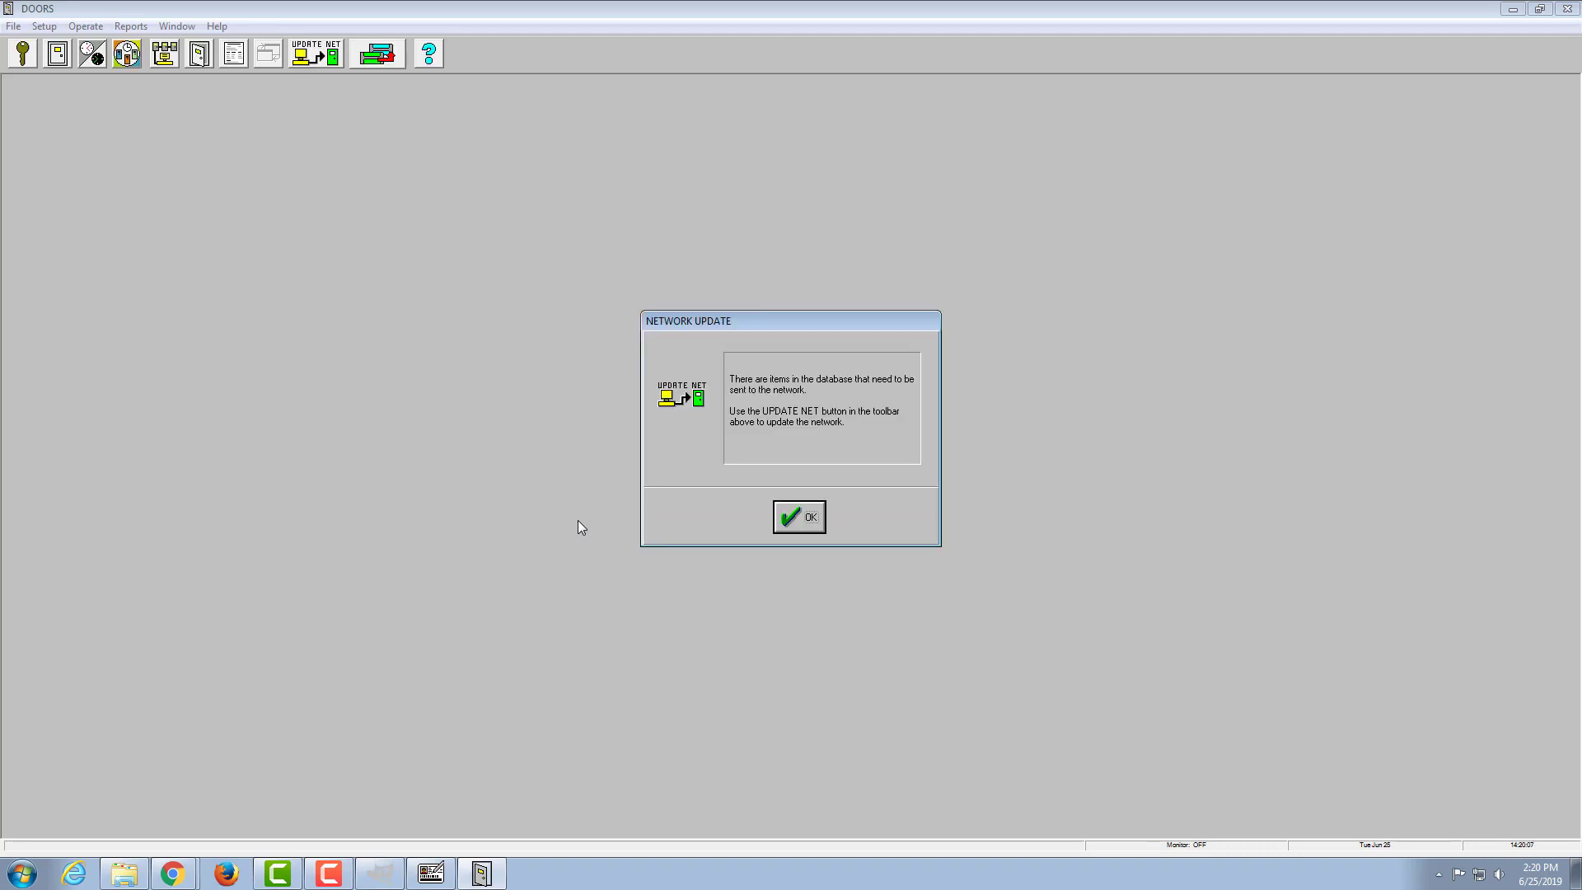
pyautogui.press('Return')
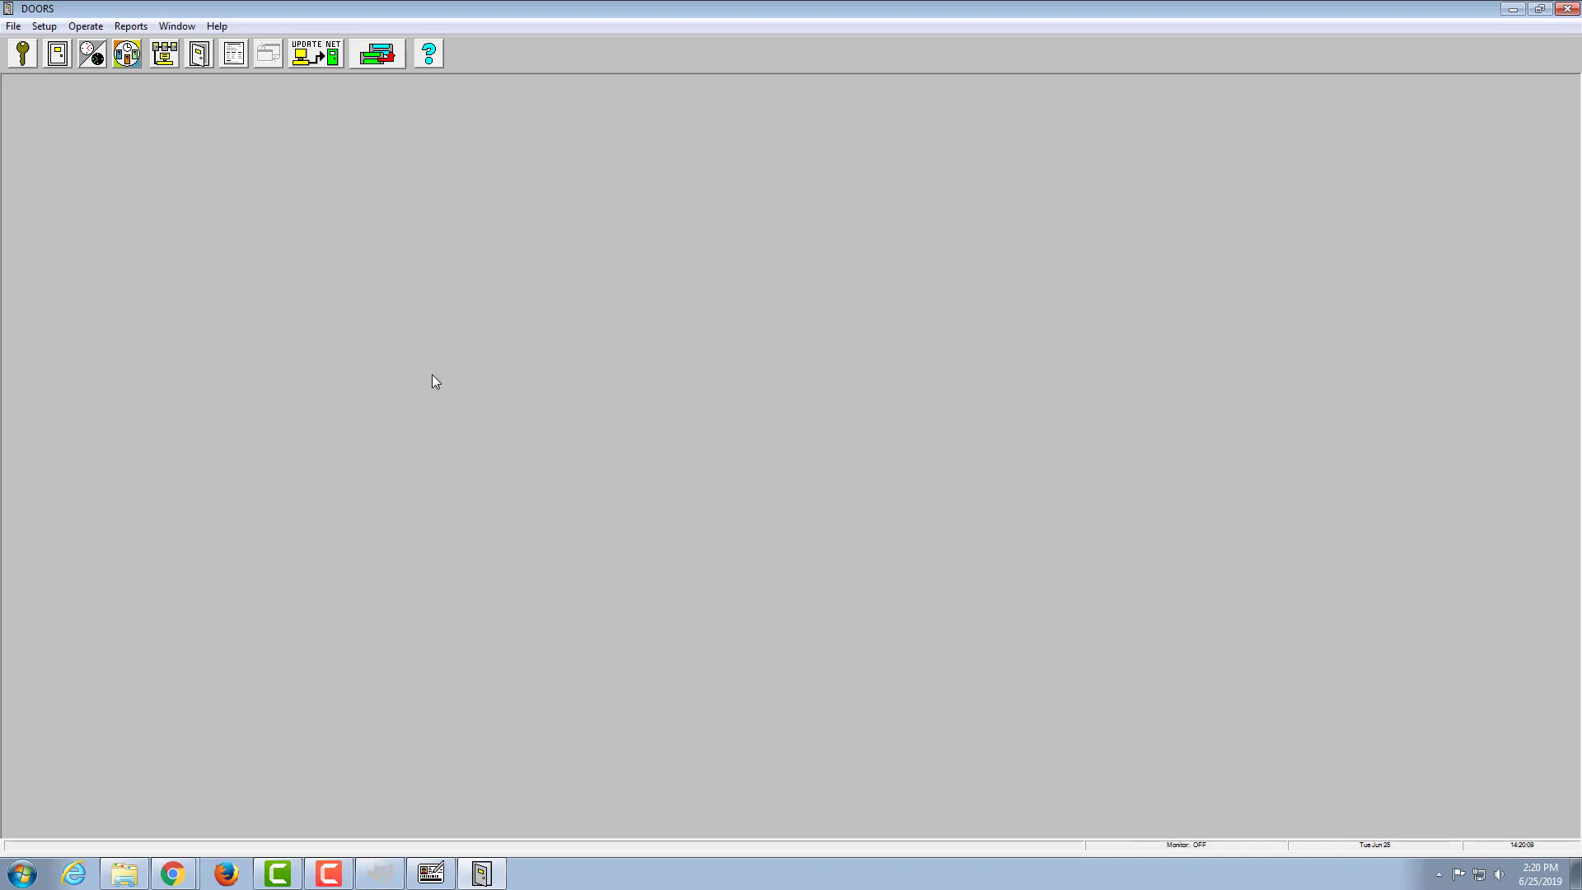
# Step: Open the user setup list, sort it by card number, and select the empty last name cell in row 554
pyautogui.click(23, 57)
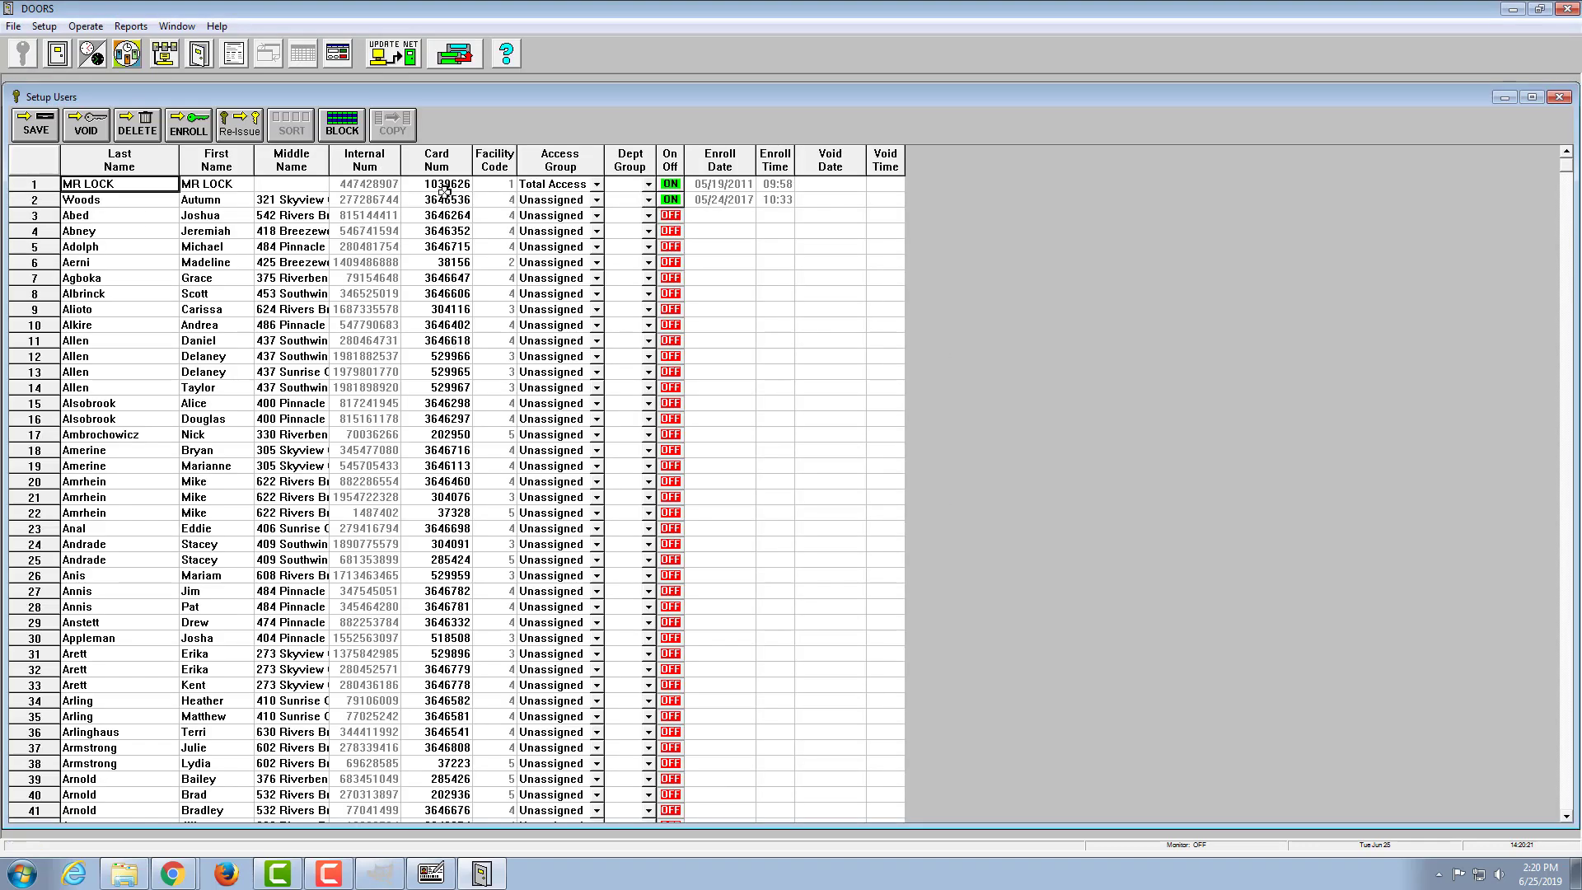
pyautogui.click(437, 160)
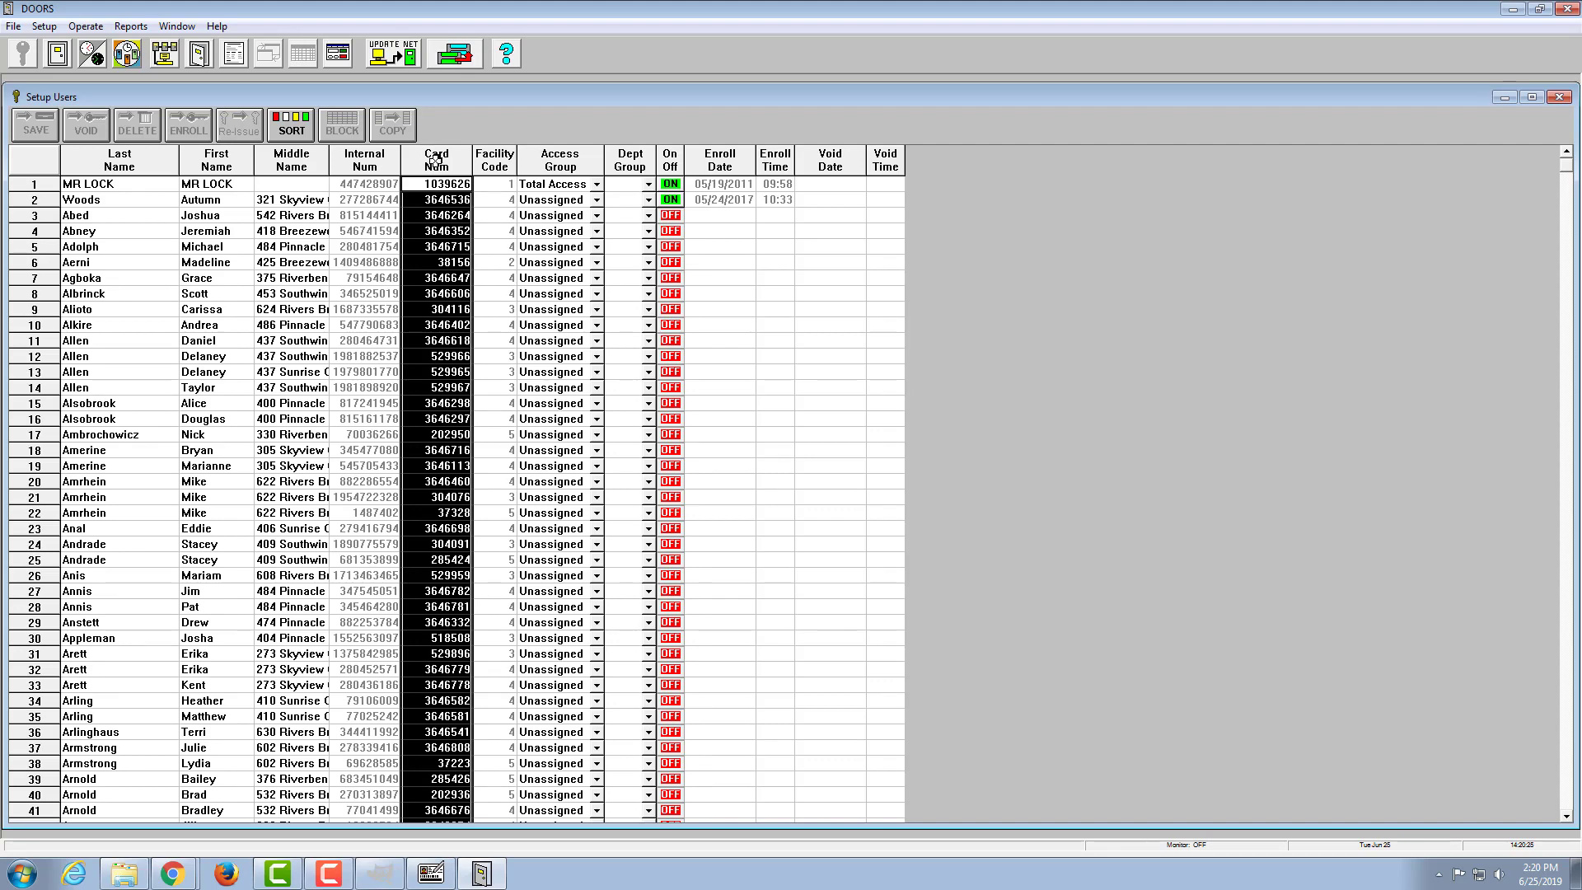
pyautogui.click(293, 126)
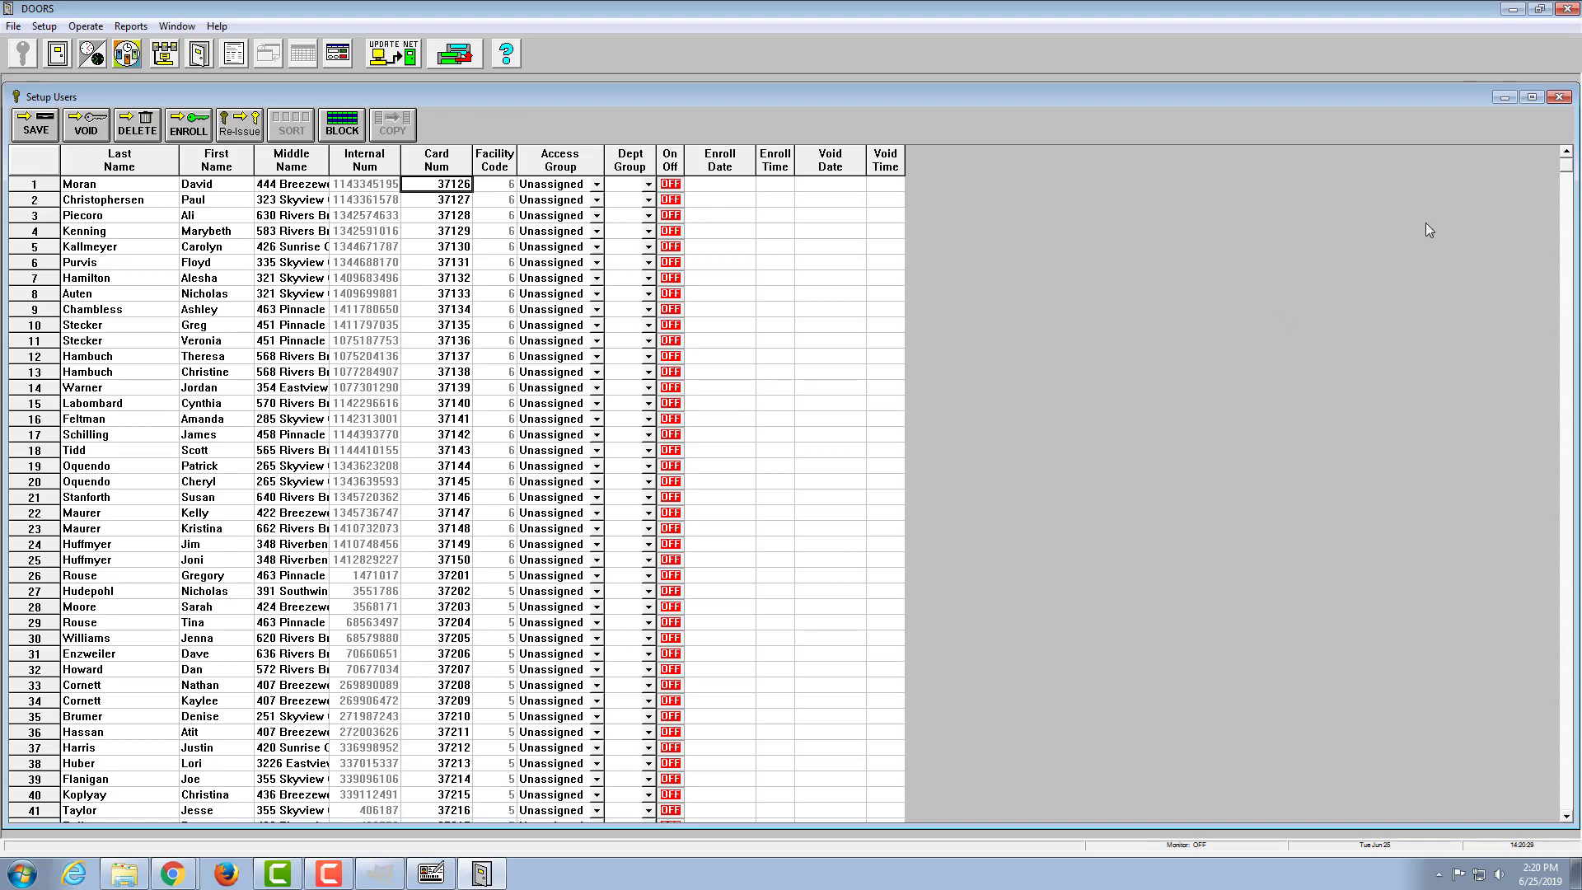
pyautogui.moveTo(1568, 174); pyautogui.dragTo(1570, 412)
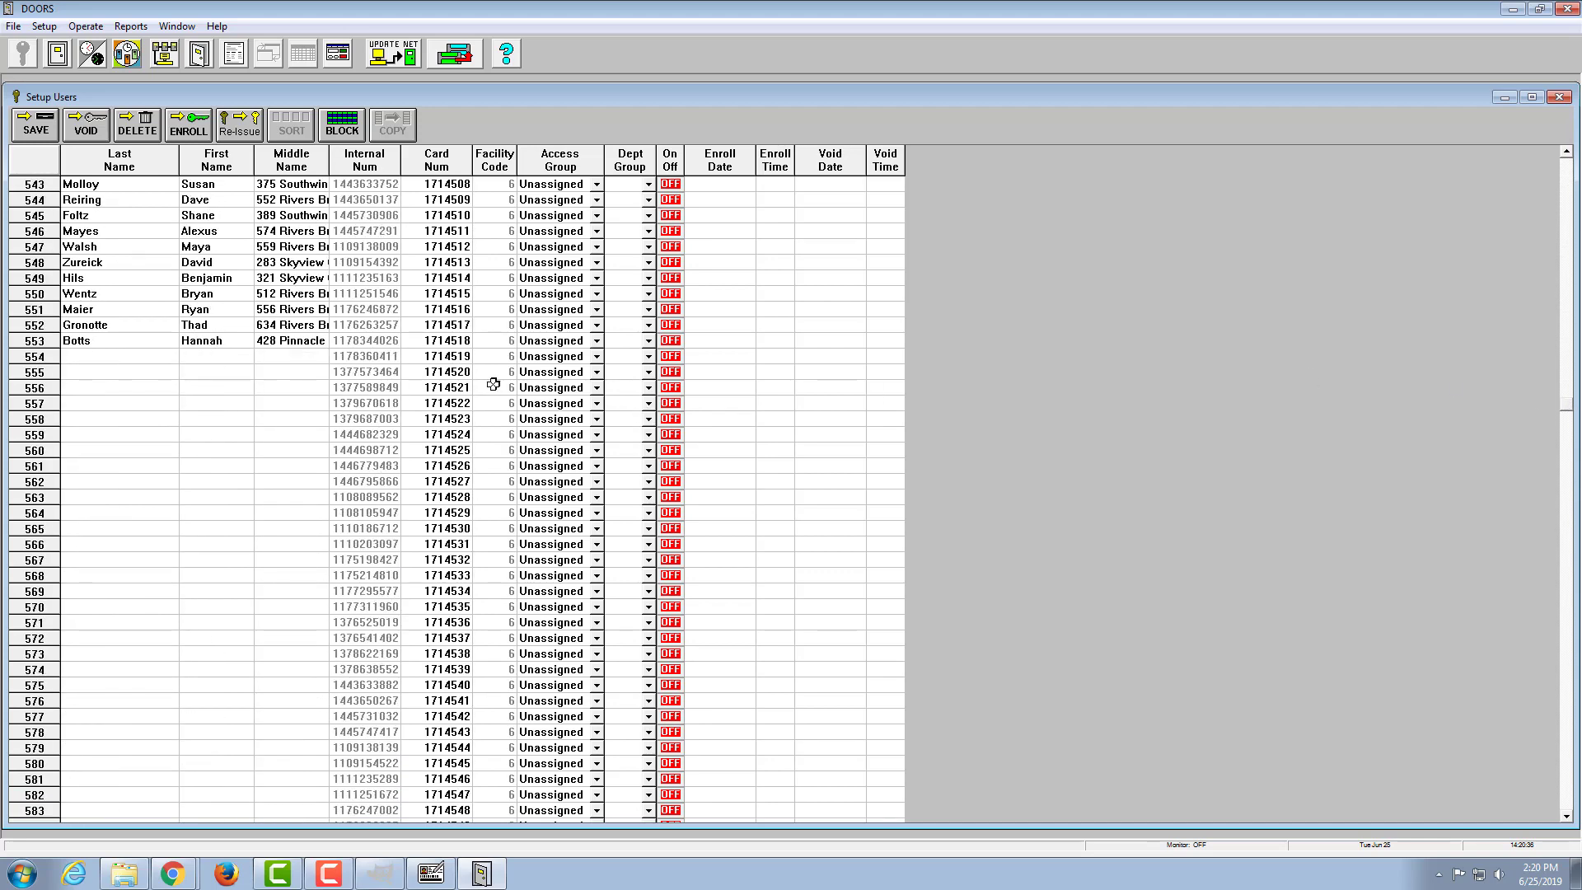
pyautogui.click(128, 356)
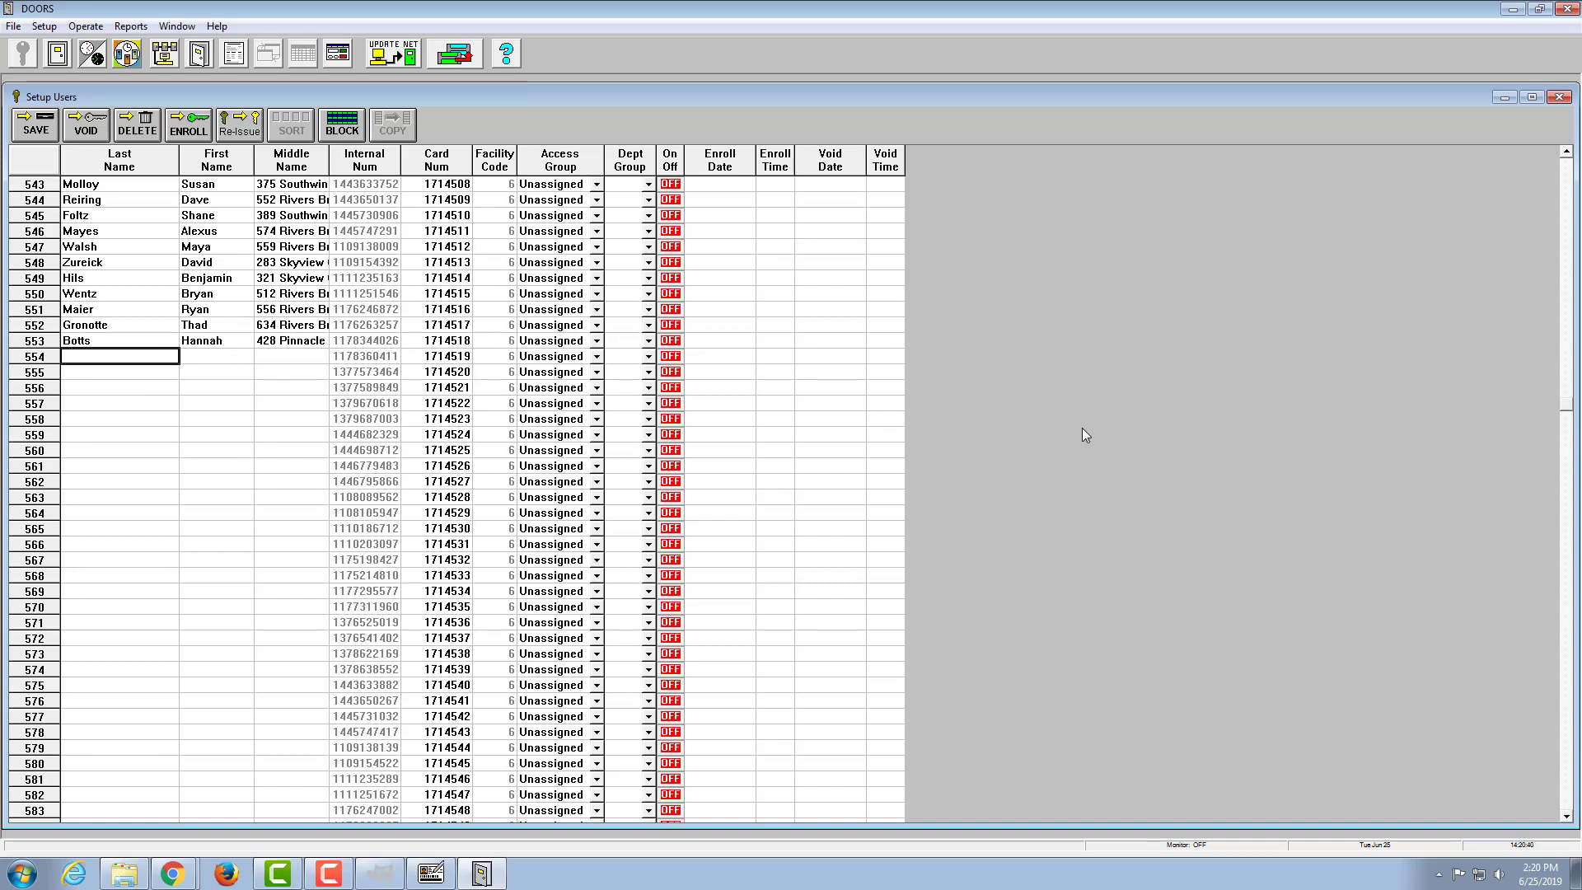
# Step: Minimize DOORS, switch to the Gmail inbox in Chrome, and open the June 24 forwarded email with the resident's details
pyautogui.click(1512, 10)
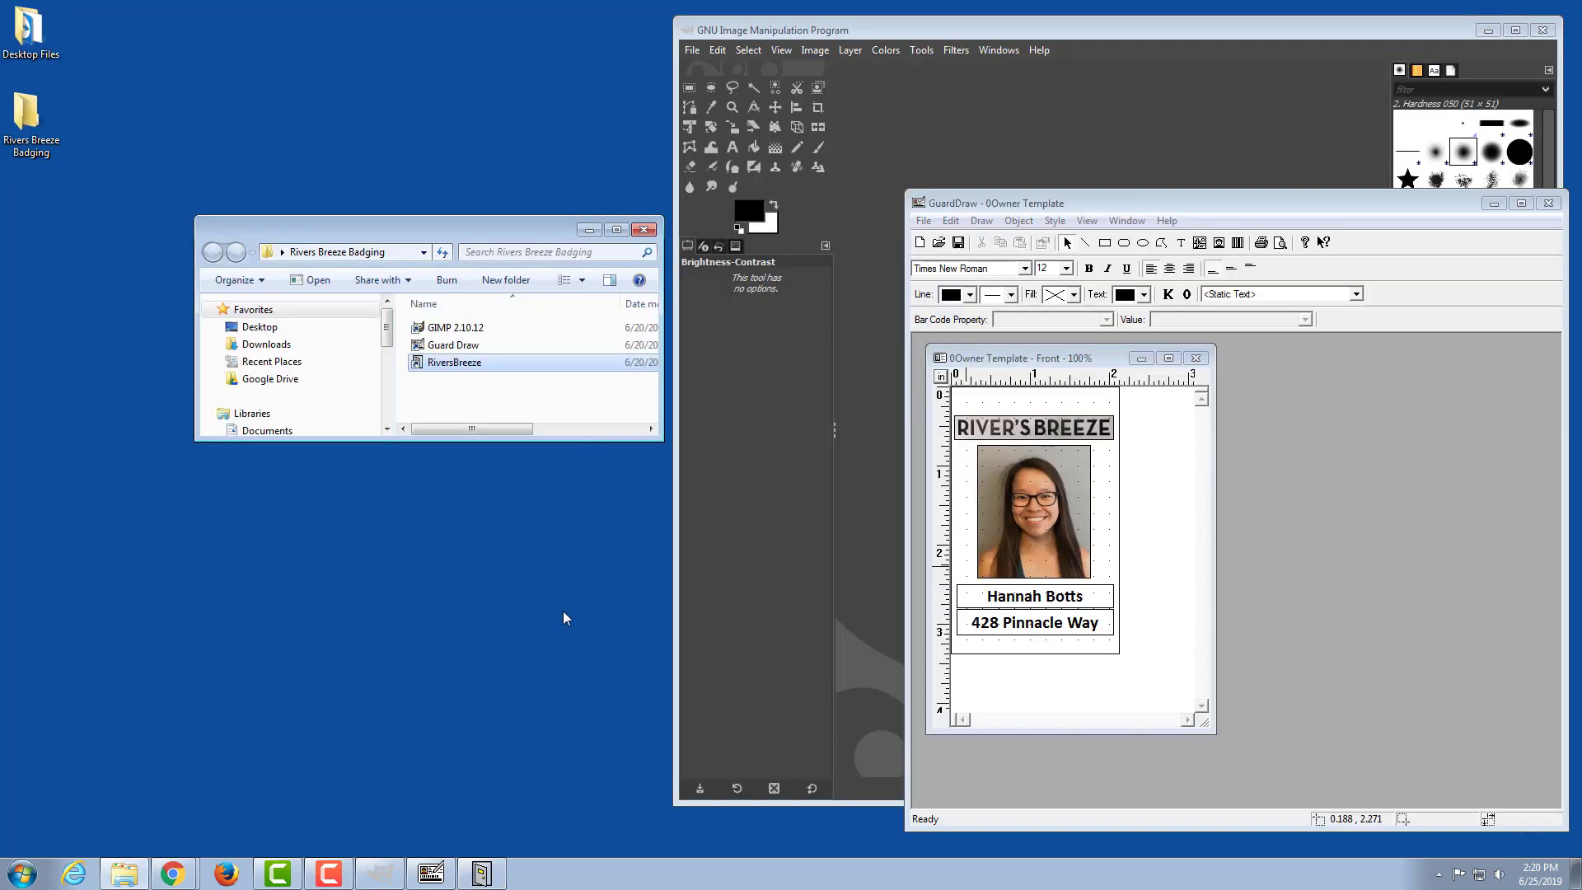
pyautogui.click(183, 878)
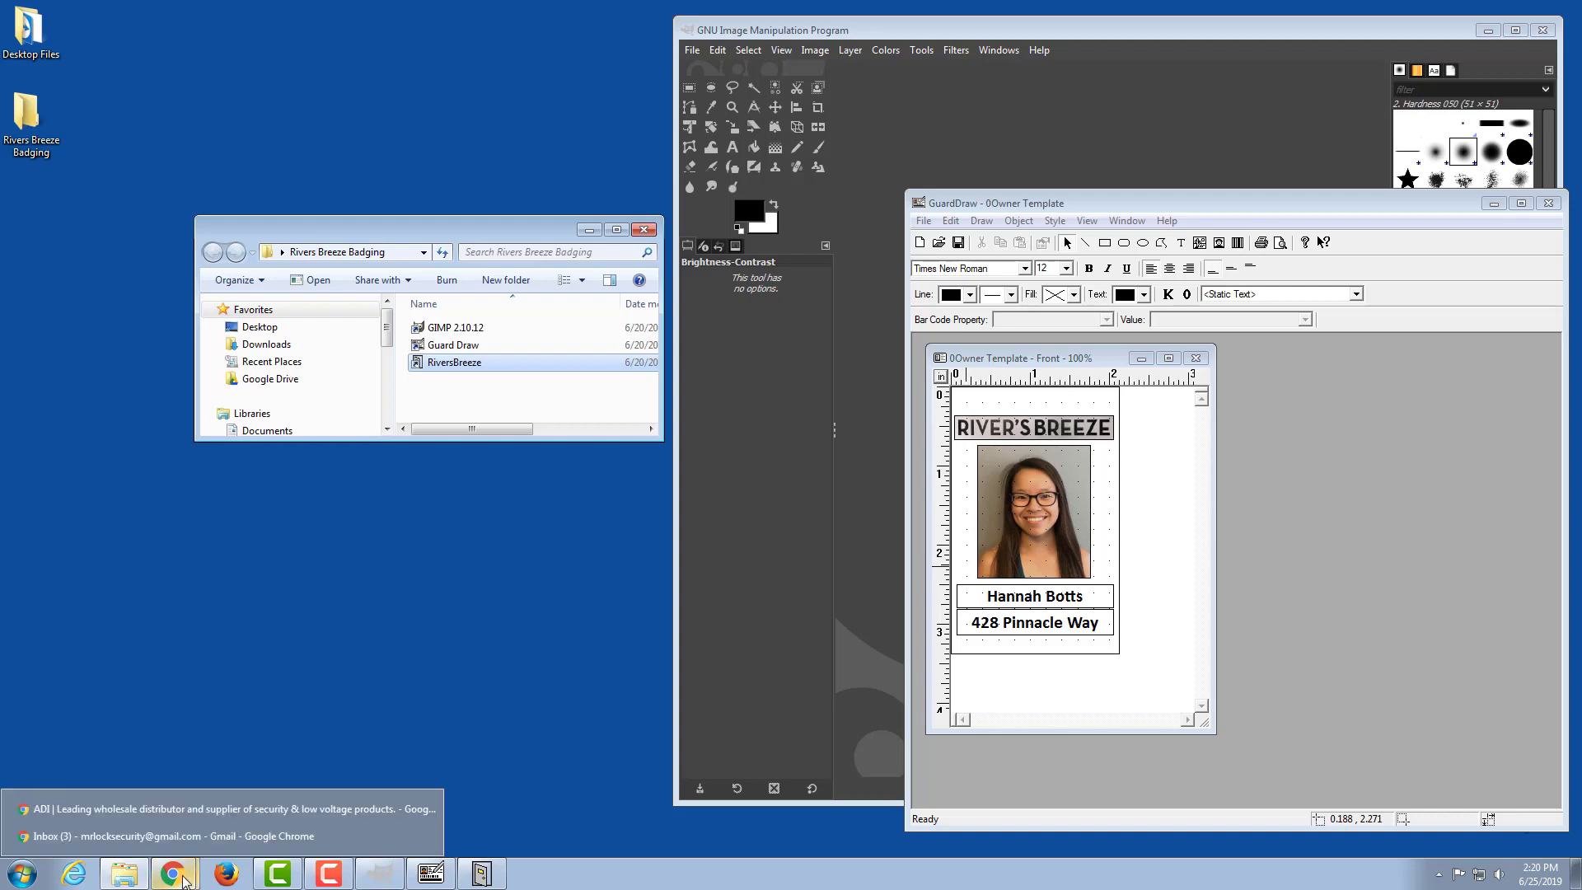
pyautogui.click(180, 835)
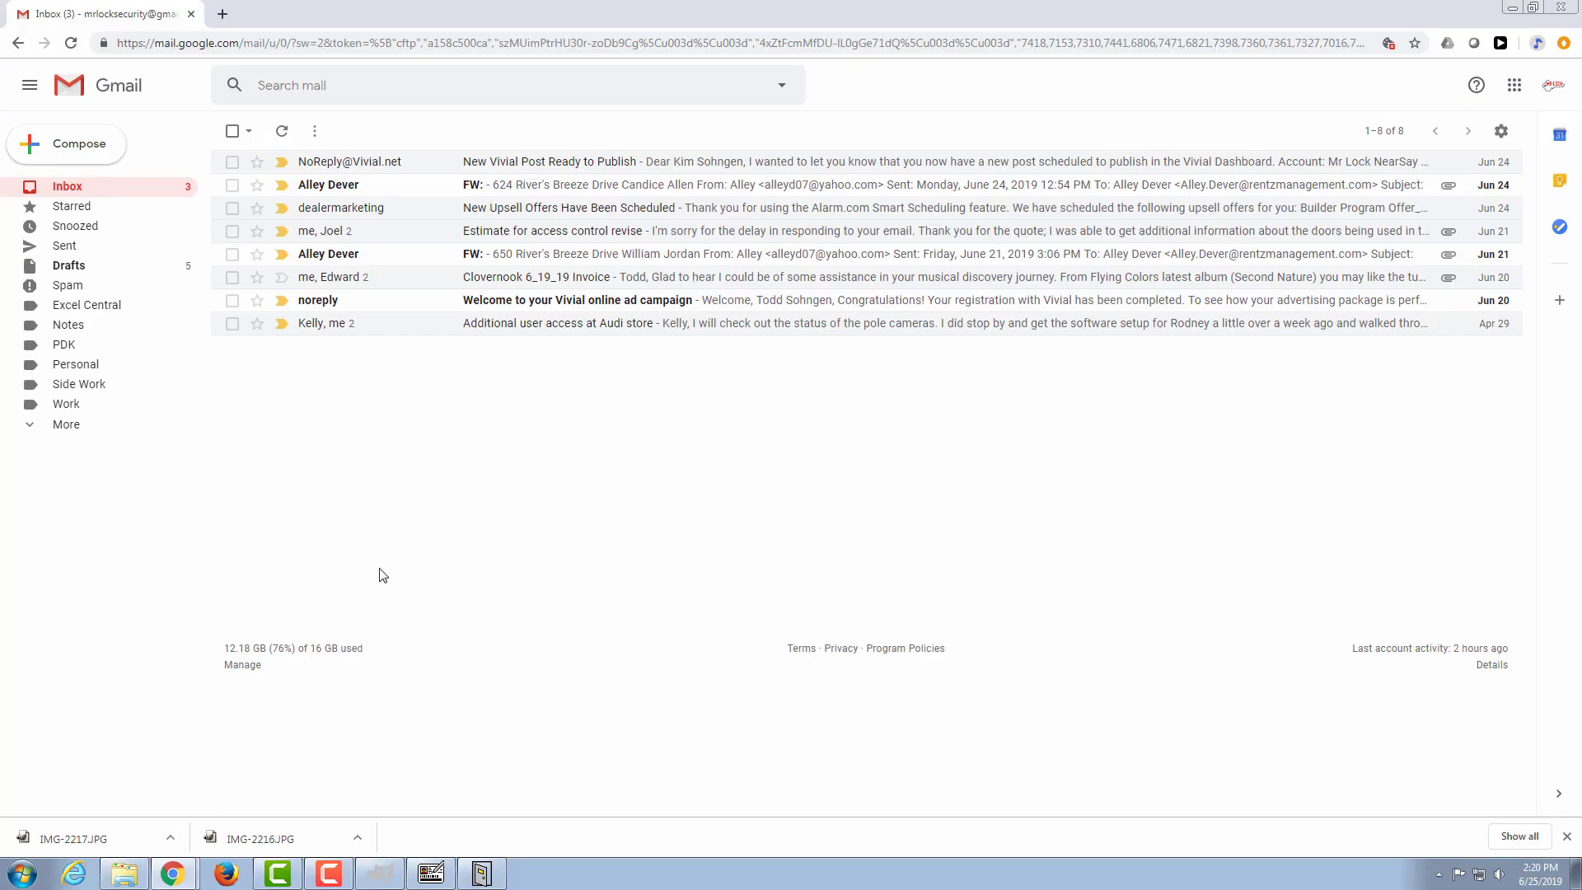
pyautogui.click(424, 192)
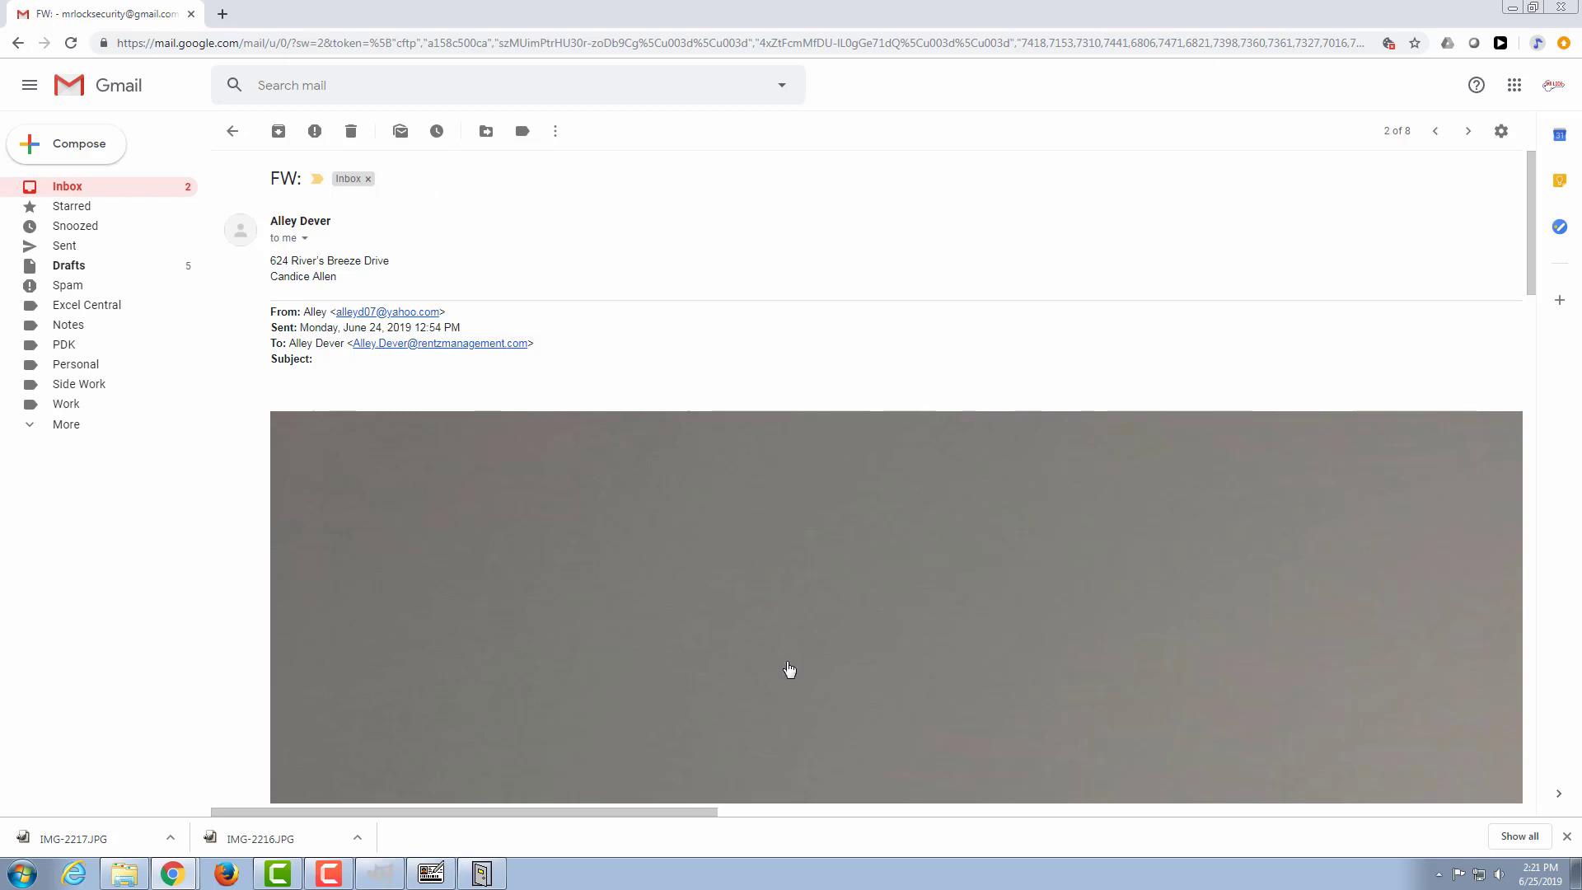
# Step: Download the resident's photo embedded in the open email
pyautogui.scroll(-15, 789, 669)
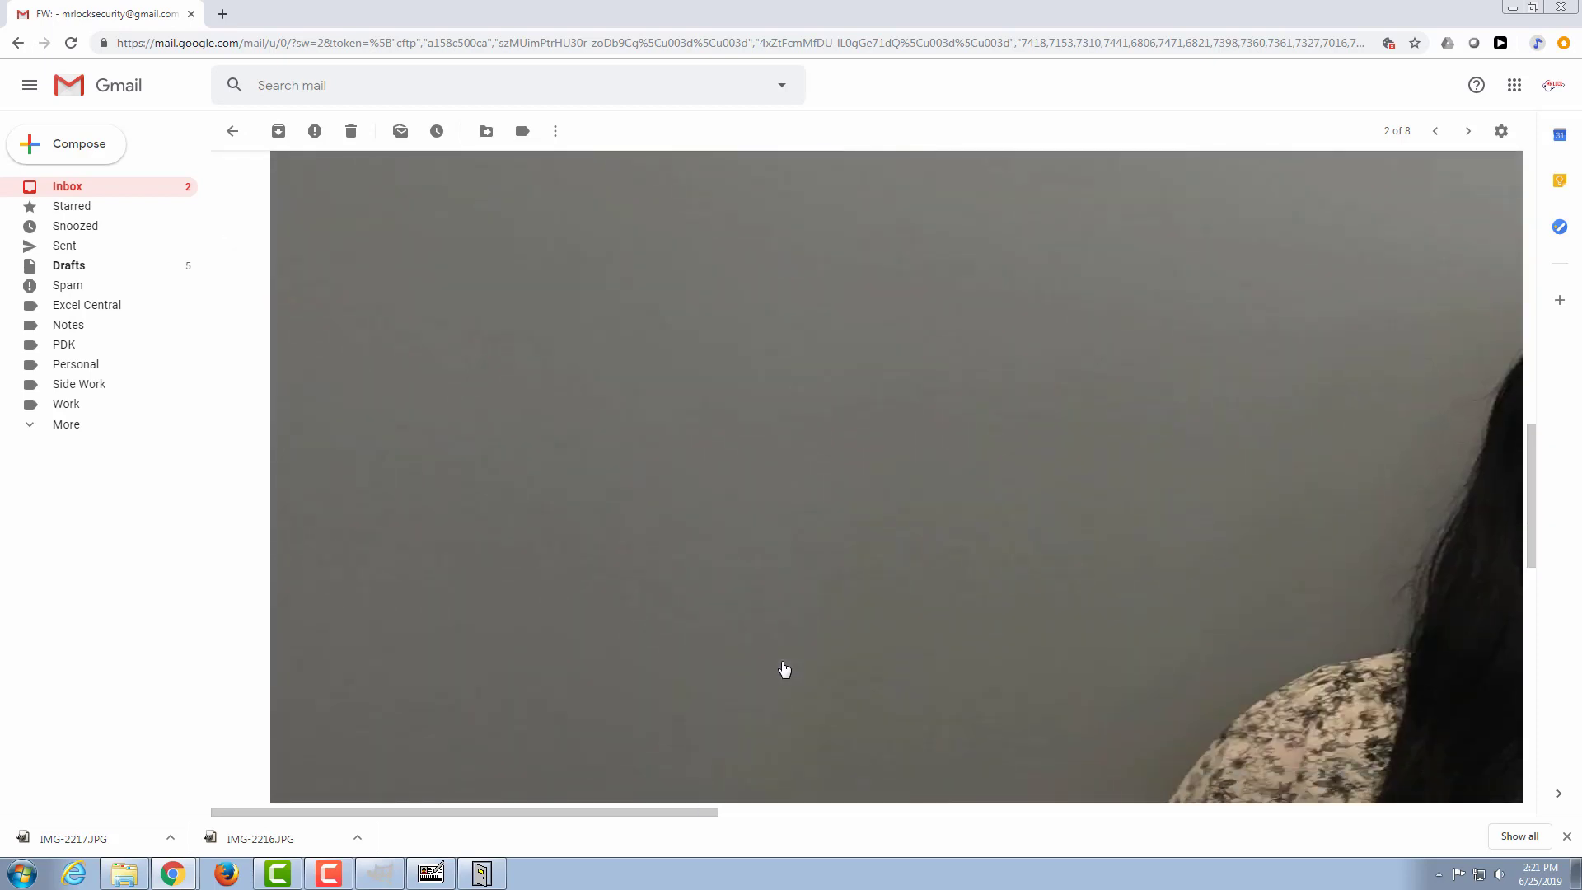
pyautogui.moveTo(621, 813); pyautogui.dragTo(1407, 807)
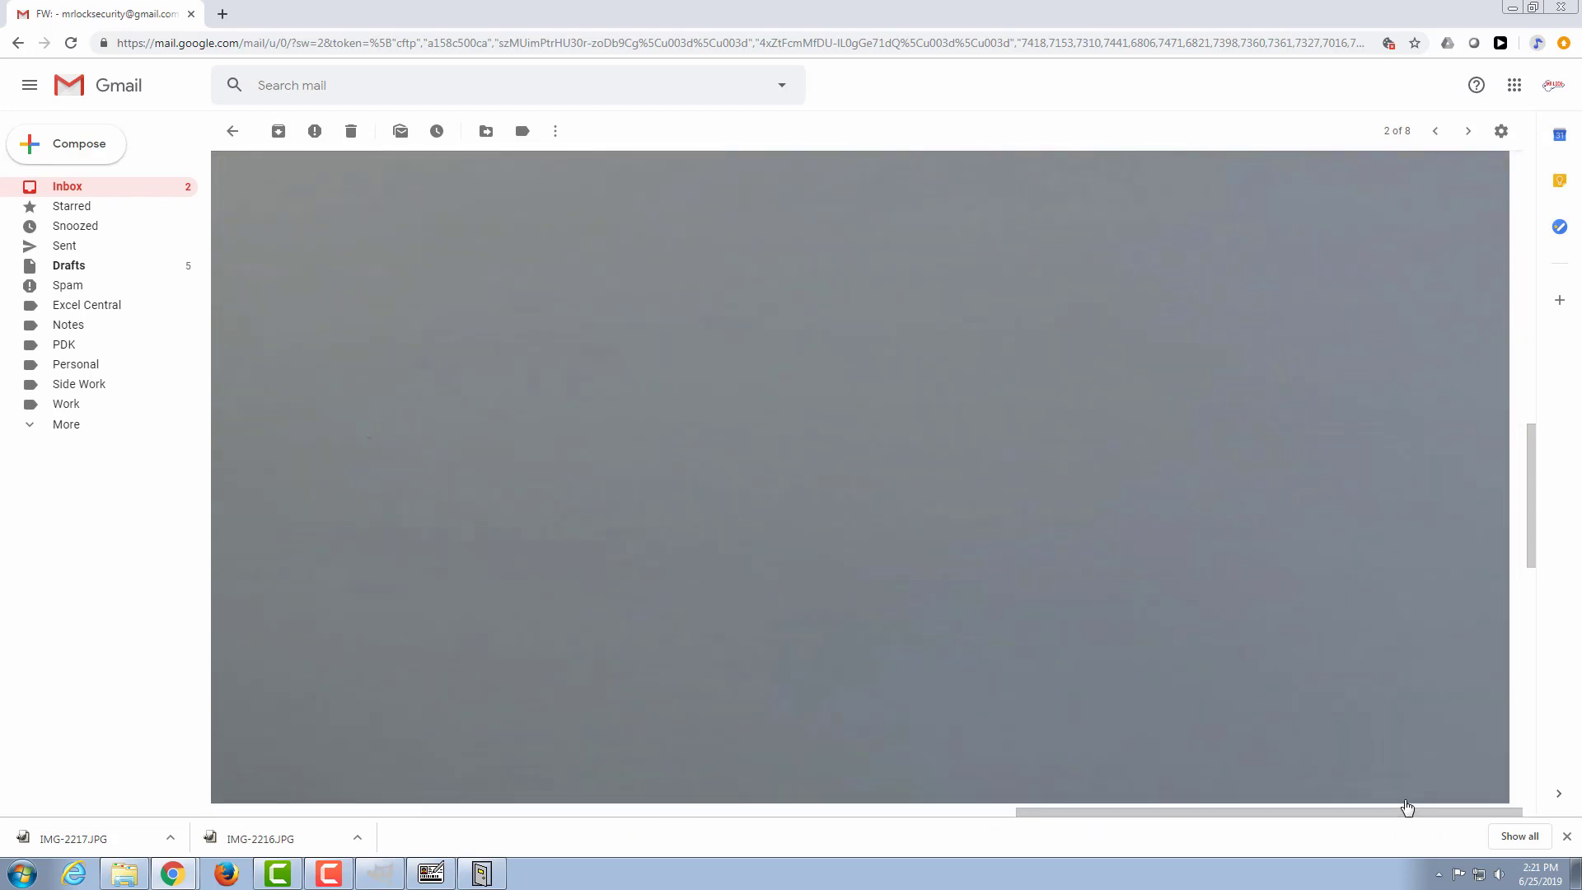
pyautogui.scroll(-10, 1374, 653)
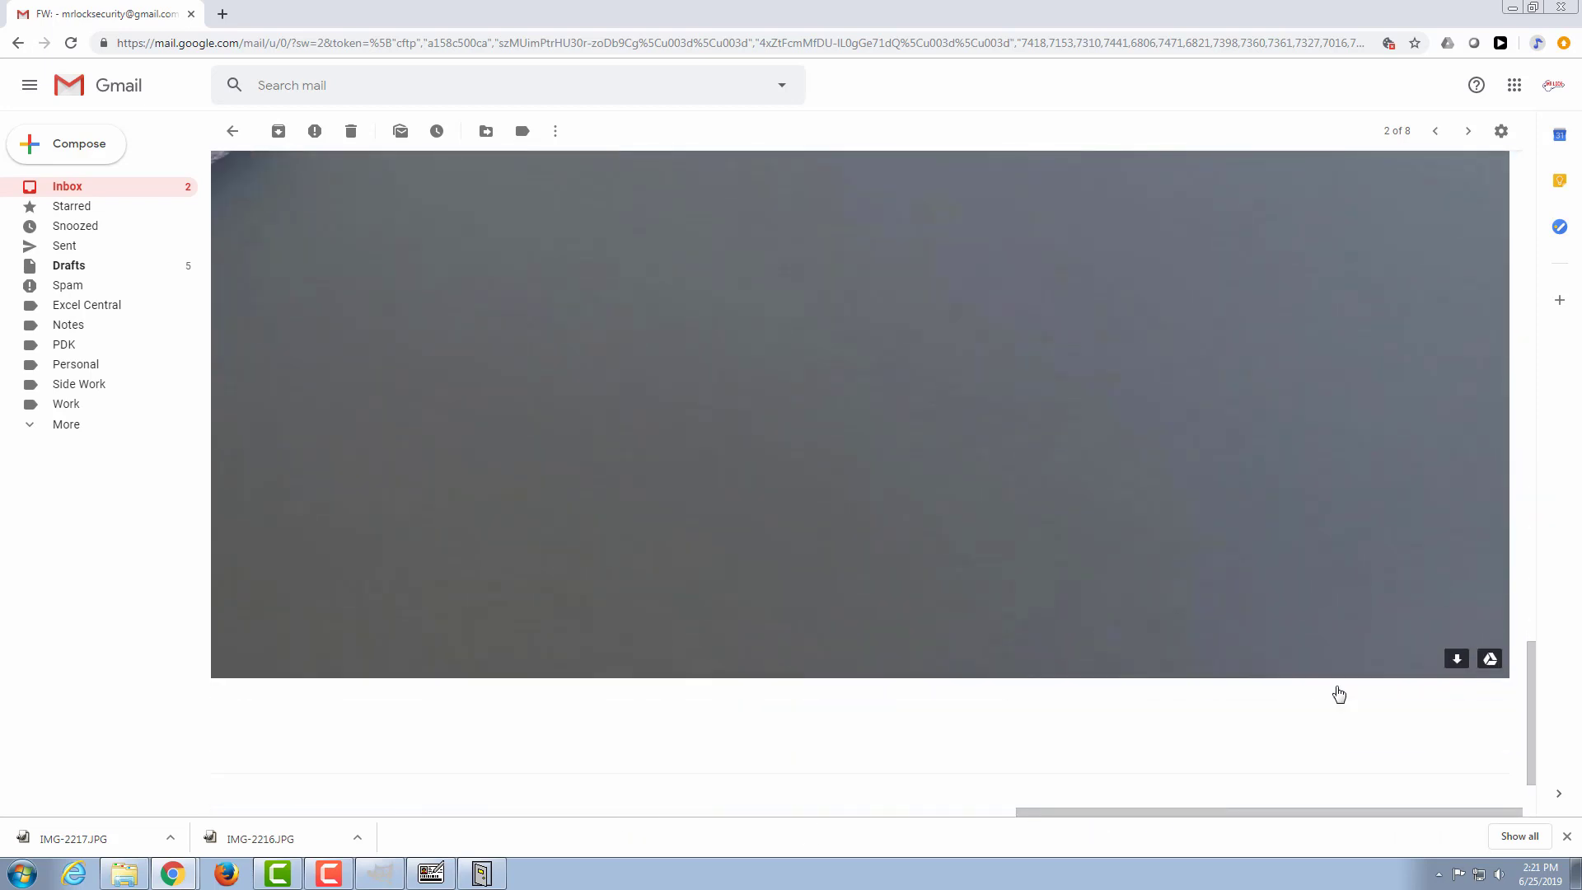
pyautogui.click(1458, 661)
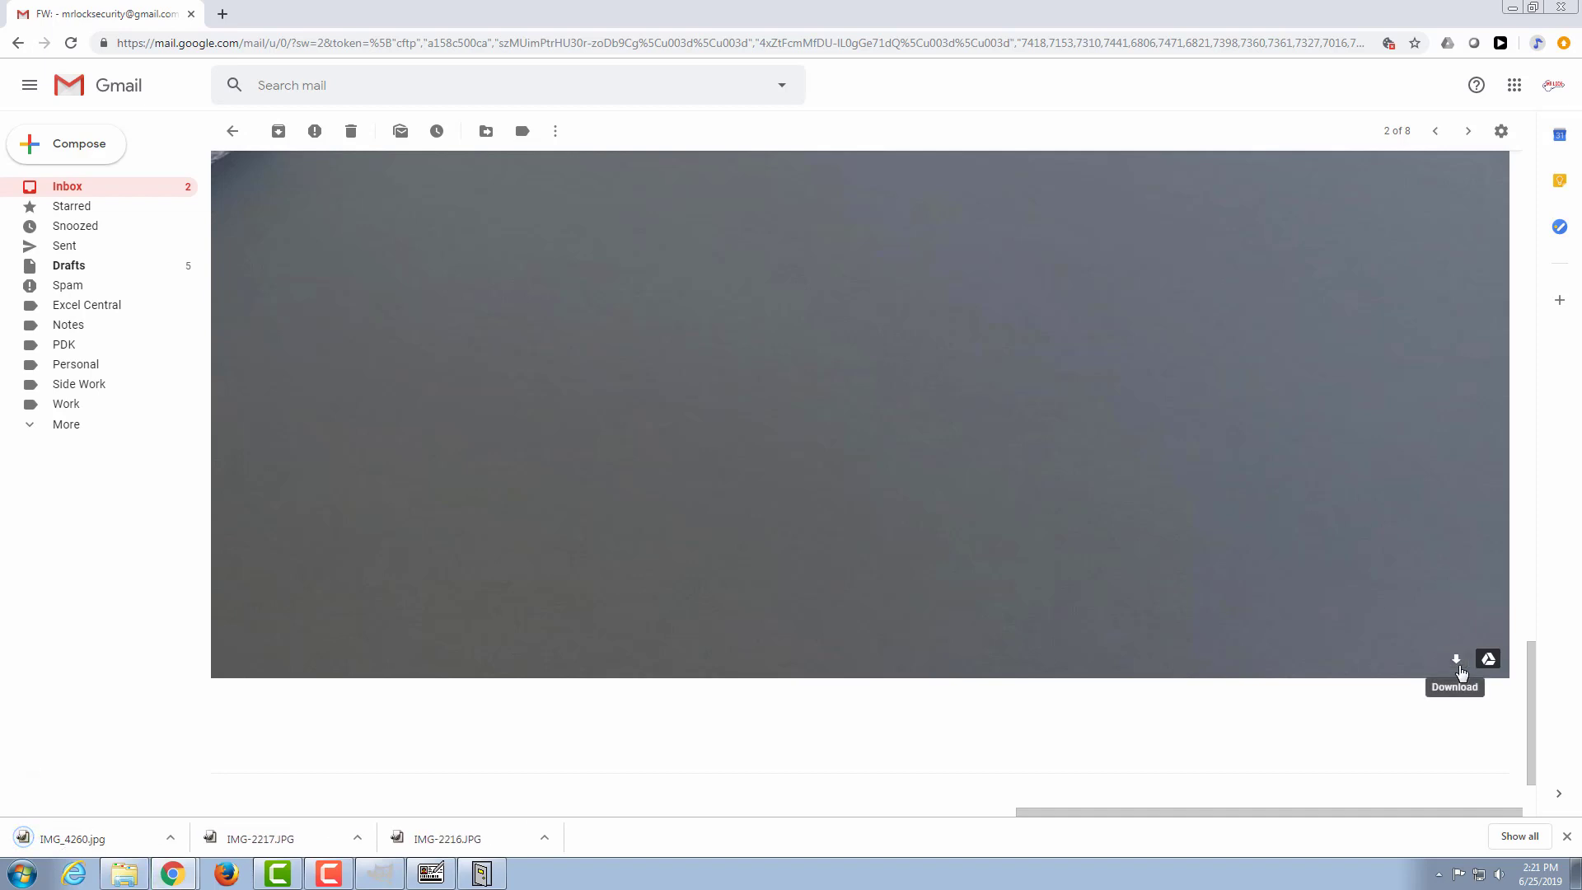
# Step: Show the downloaded IMG_4260.jpg in the Downloads folder and enlarge the folder window before returning to the email
pyautogui.click(170, 841)
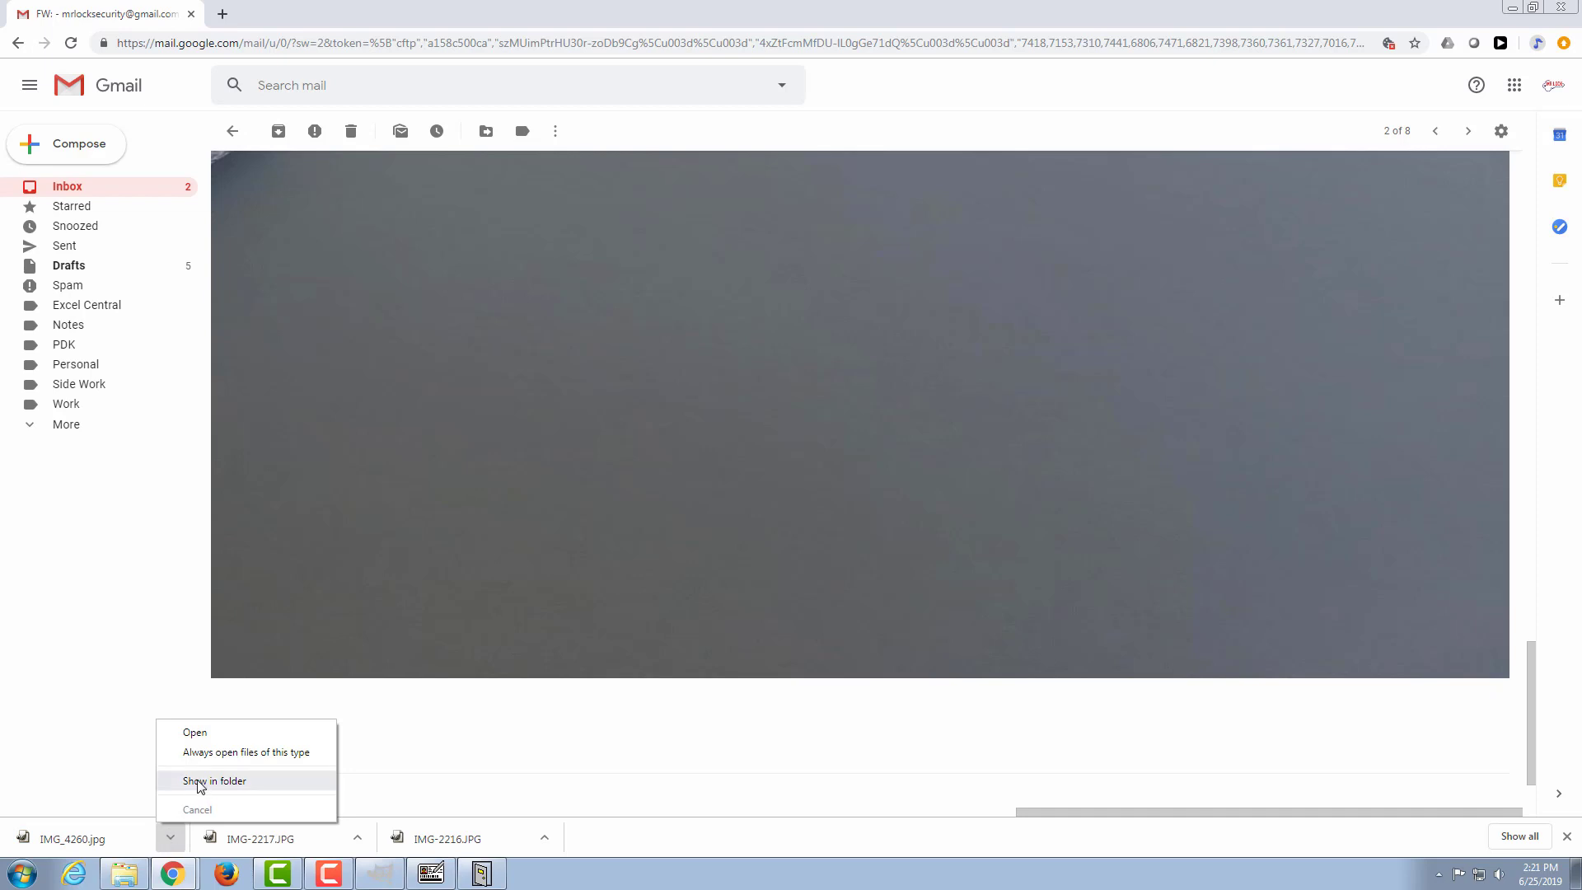
pyautogui.click(200, 782)
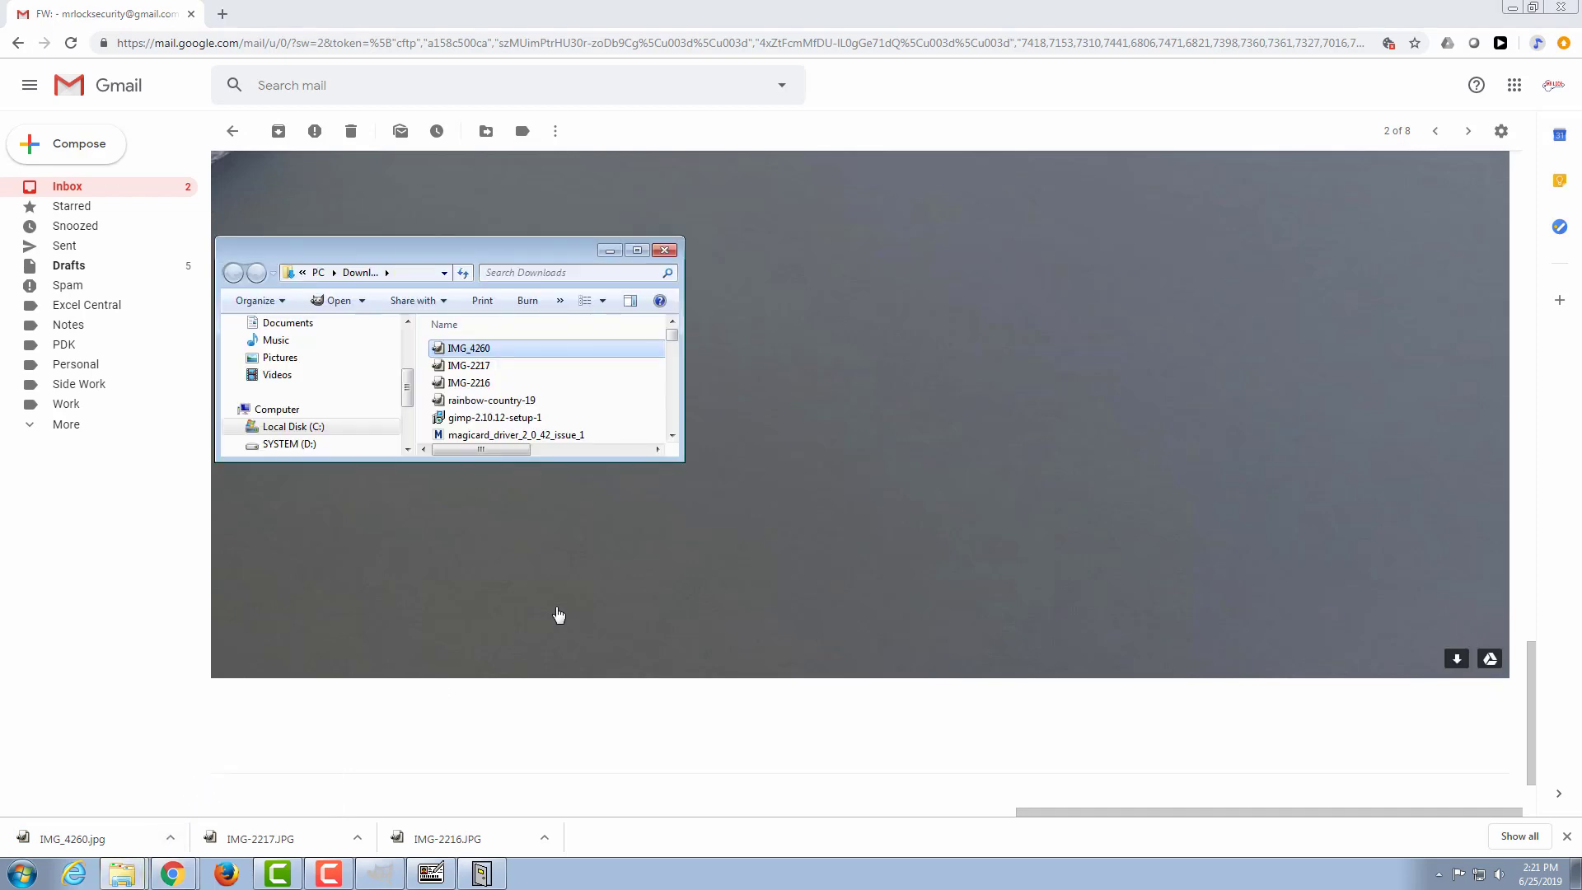
pyautogui.moveTo(683, 461); pyautogui.dragTo(753, 566)
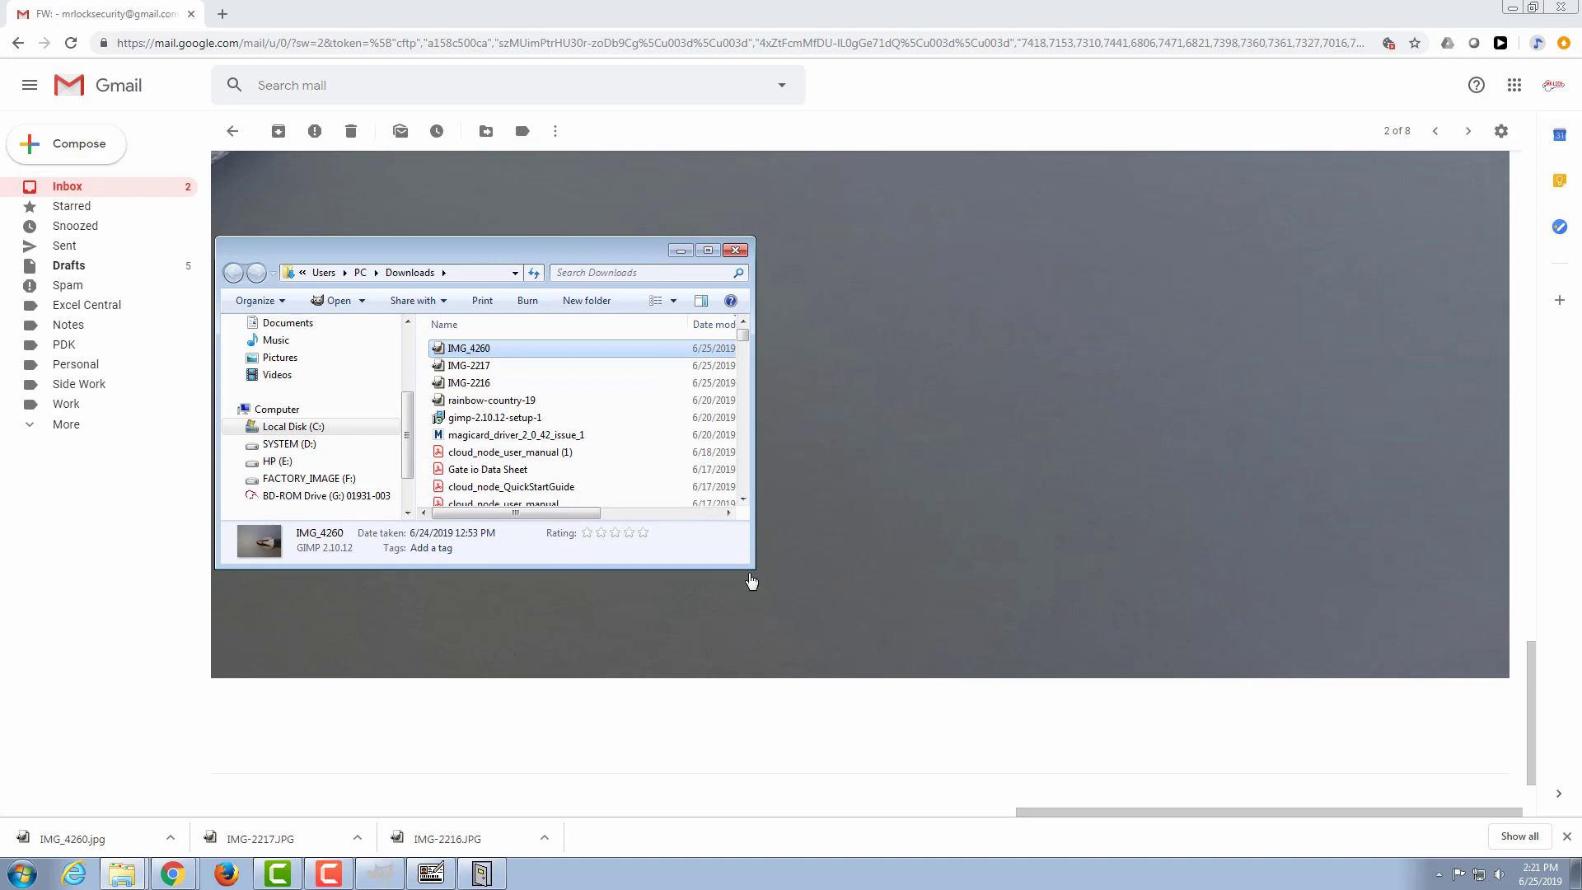
pyautogui.click(1071, 730)
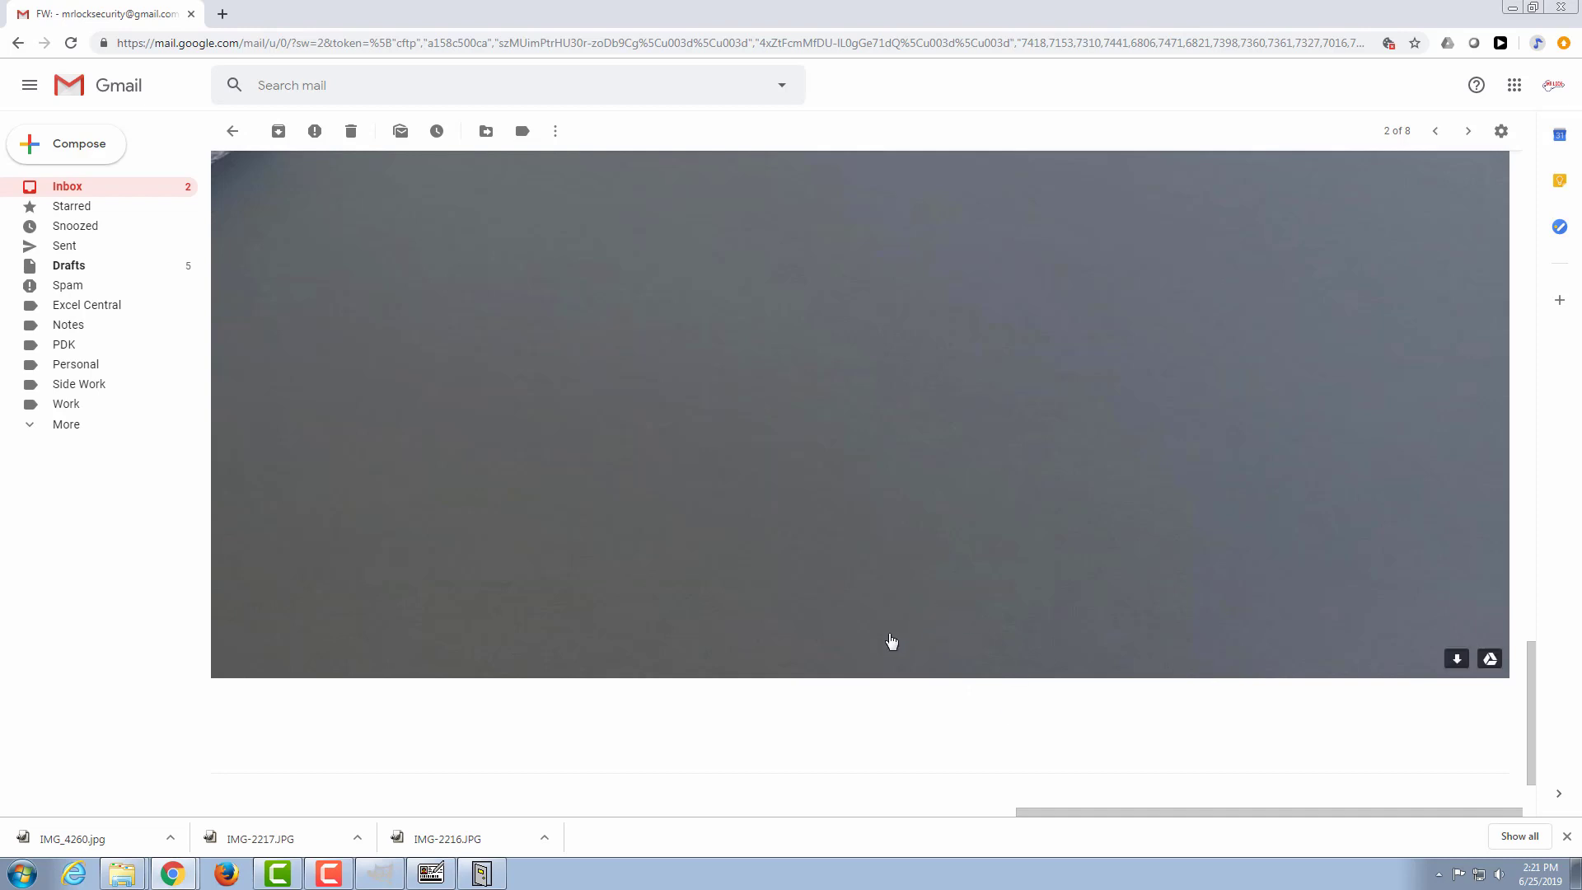
# Step: Review the resident's name and address at the beginning of the email
pyautogui.scroll(10, 889, 643)
pyautogui.scroll(6, 893, 639)
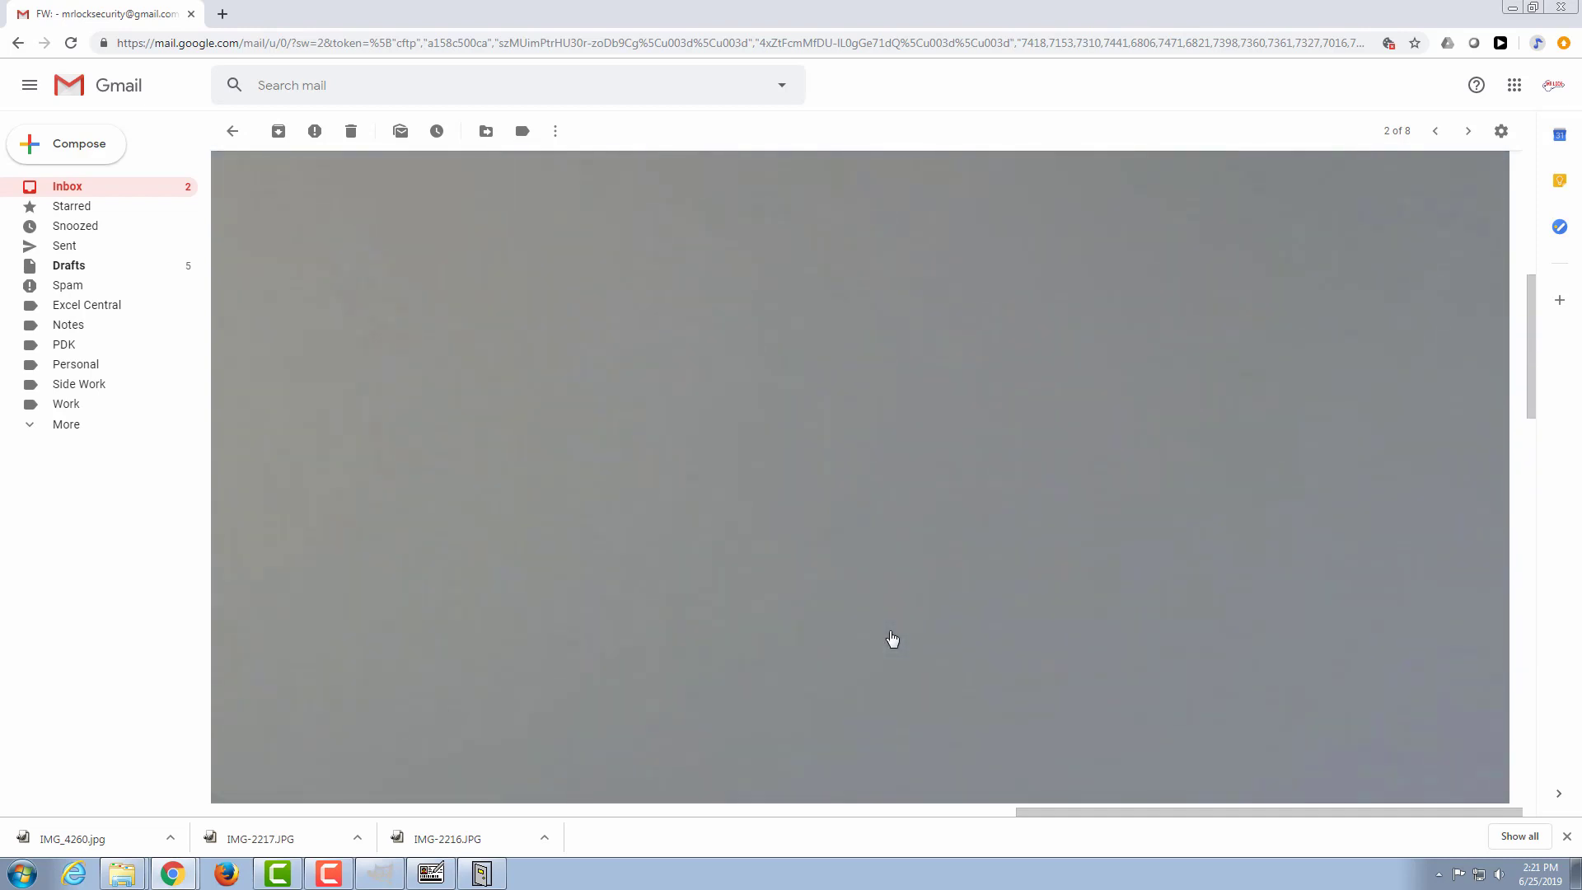
pyautogui.moveTo(1060, 807); pyautogui.dragTo(255, 830)
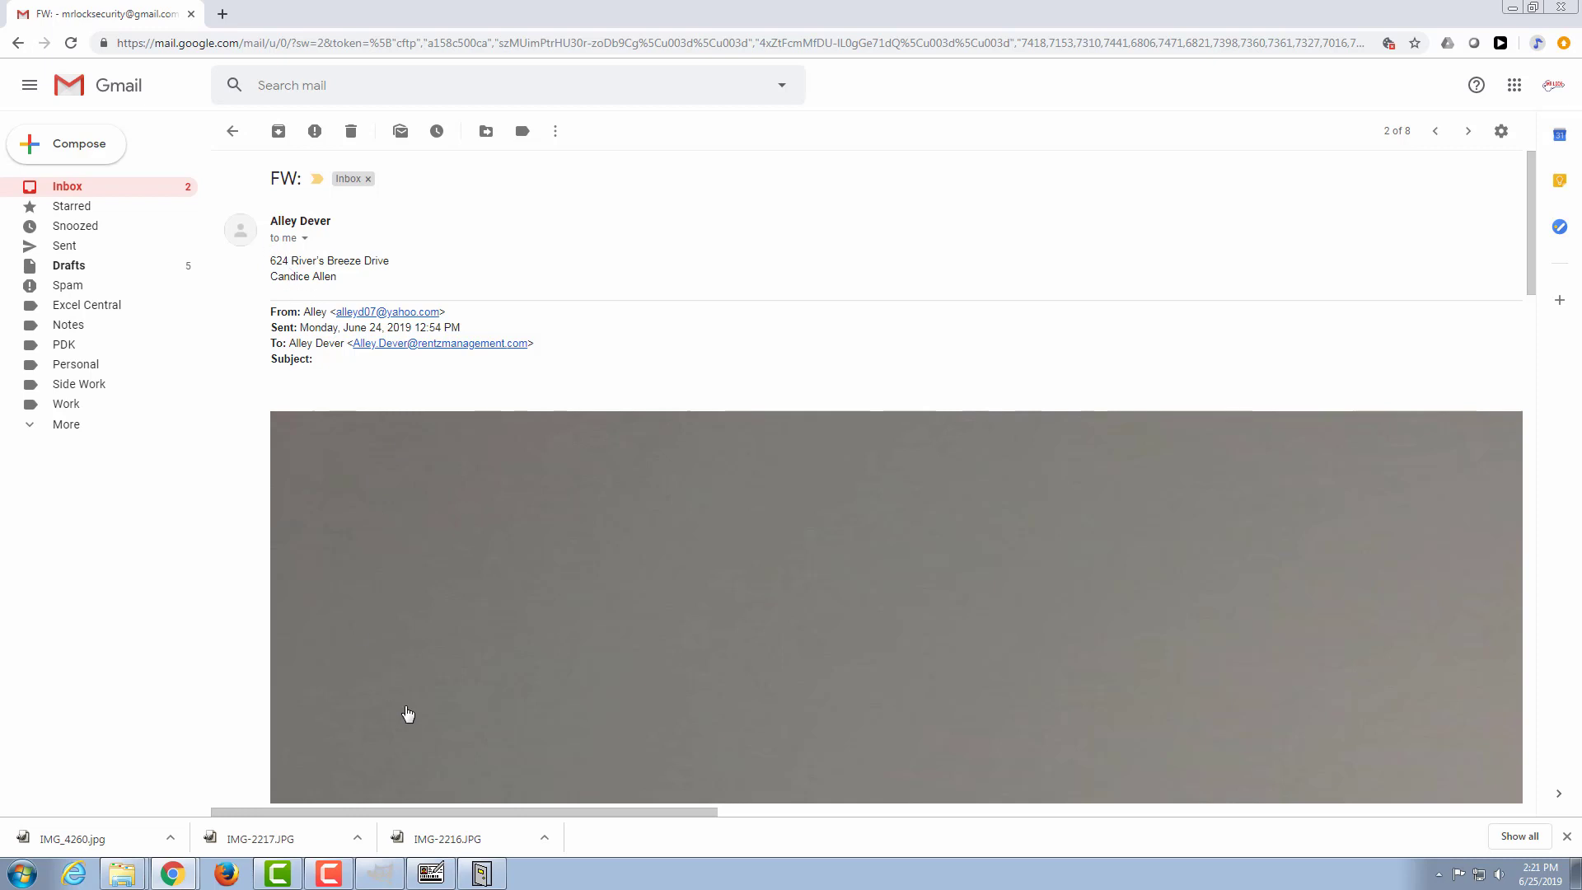
pyautogui.moveTo(481, 864)
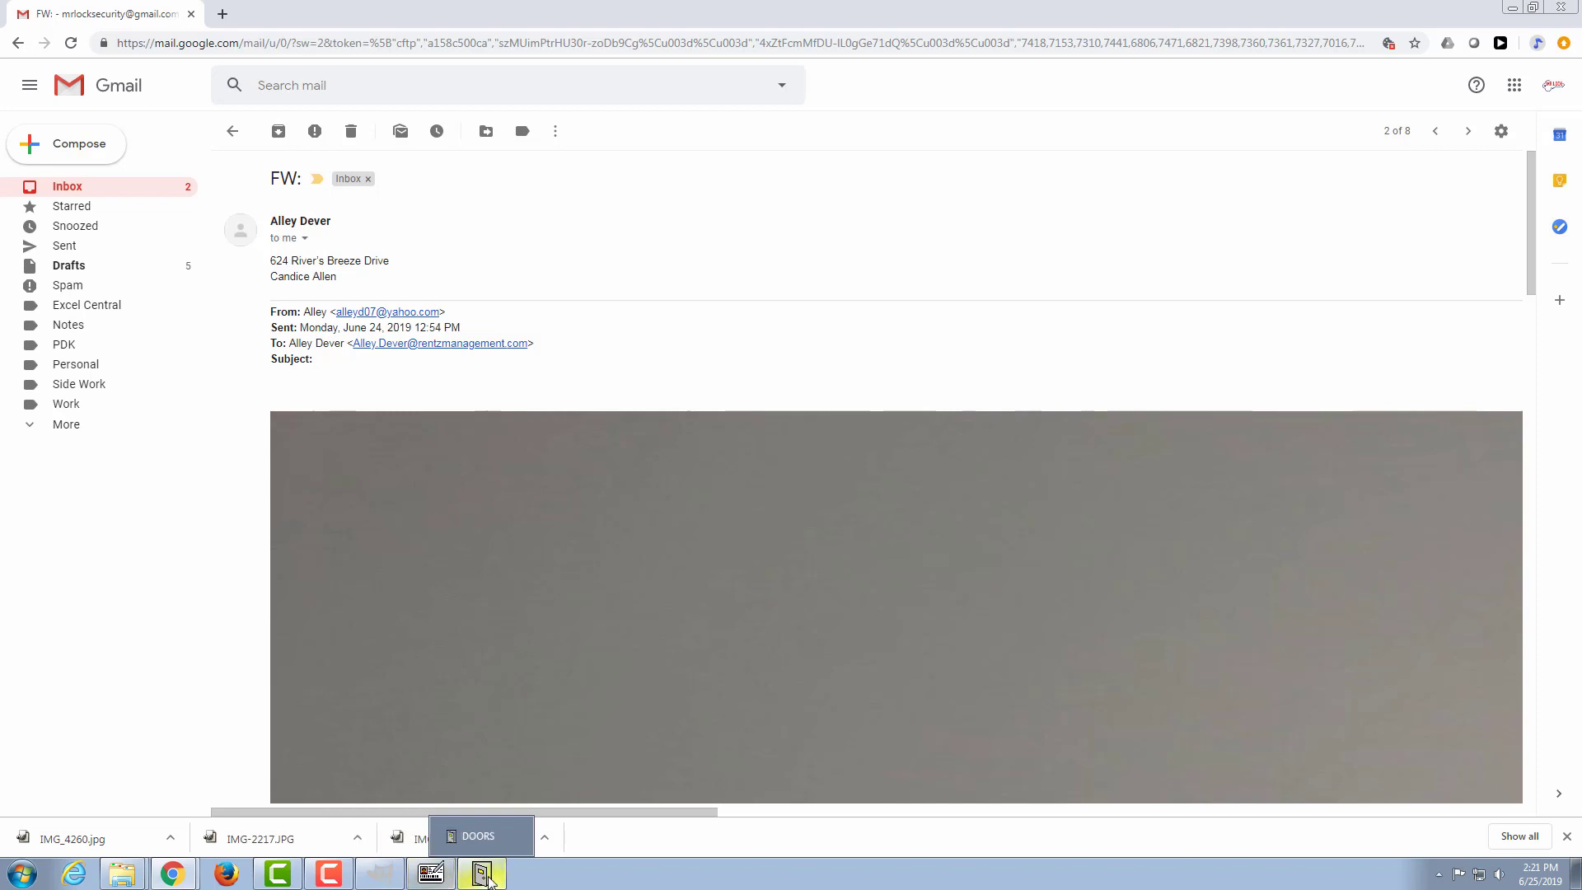
pyautogui.moveTo(440, 879)
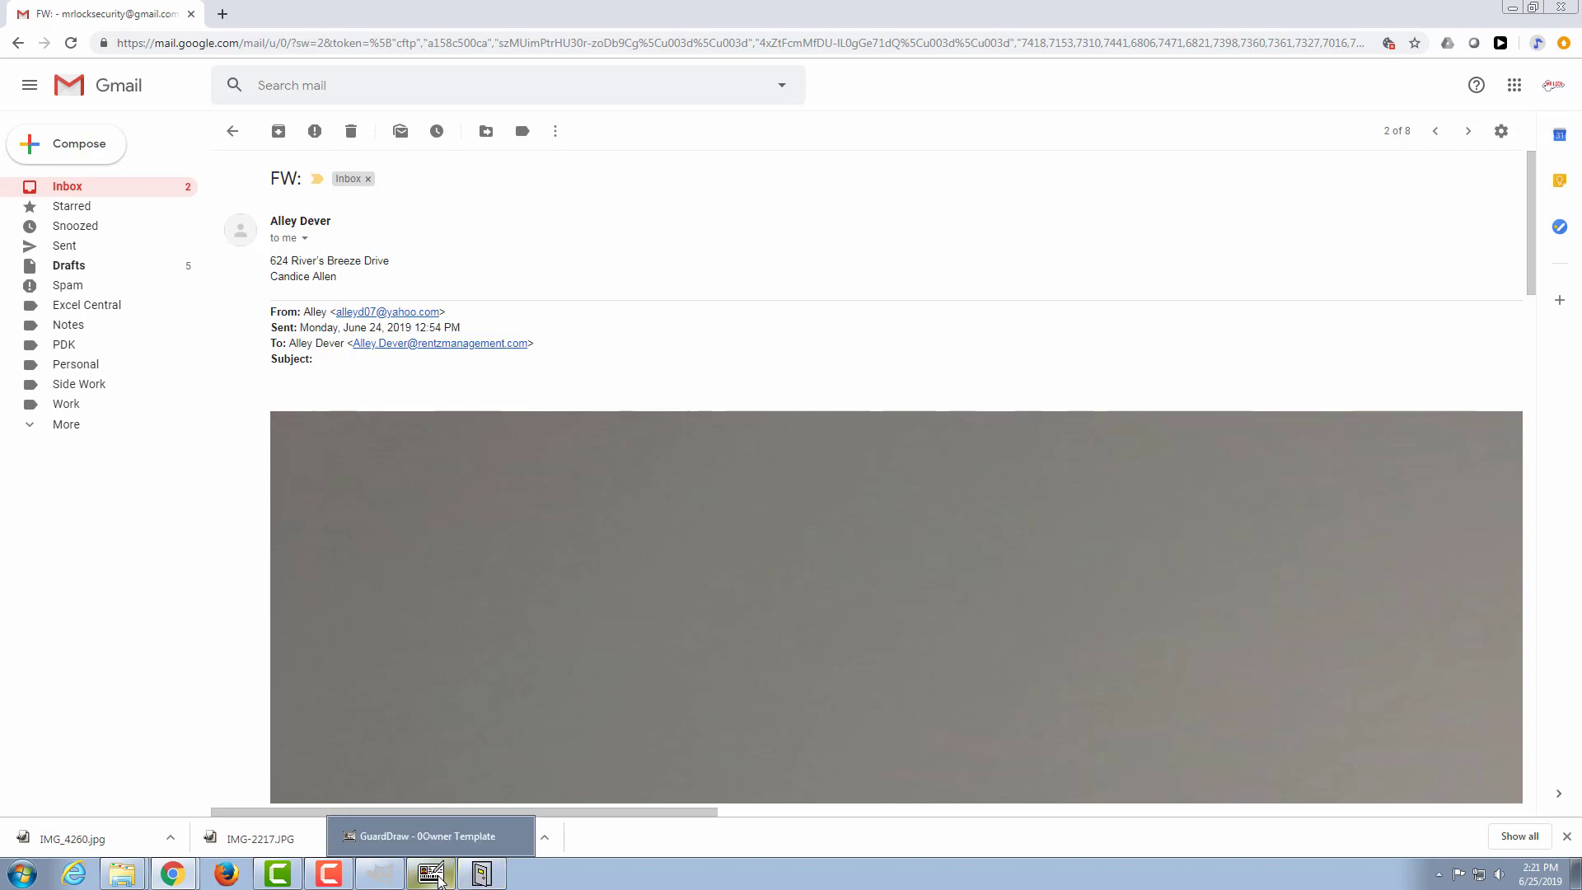
# Step: Rename the downloaded IMG_4260 photo in the Downloads folder with the resident's full name, keeping the email details visible
pyautogui.moveTo(124, 879)
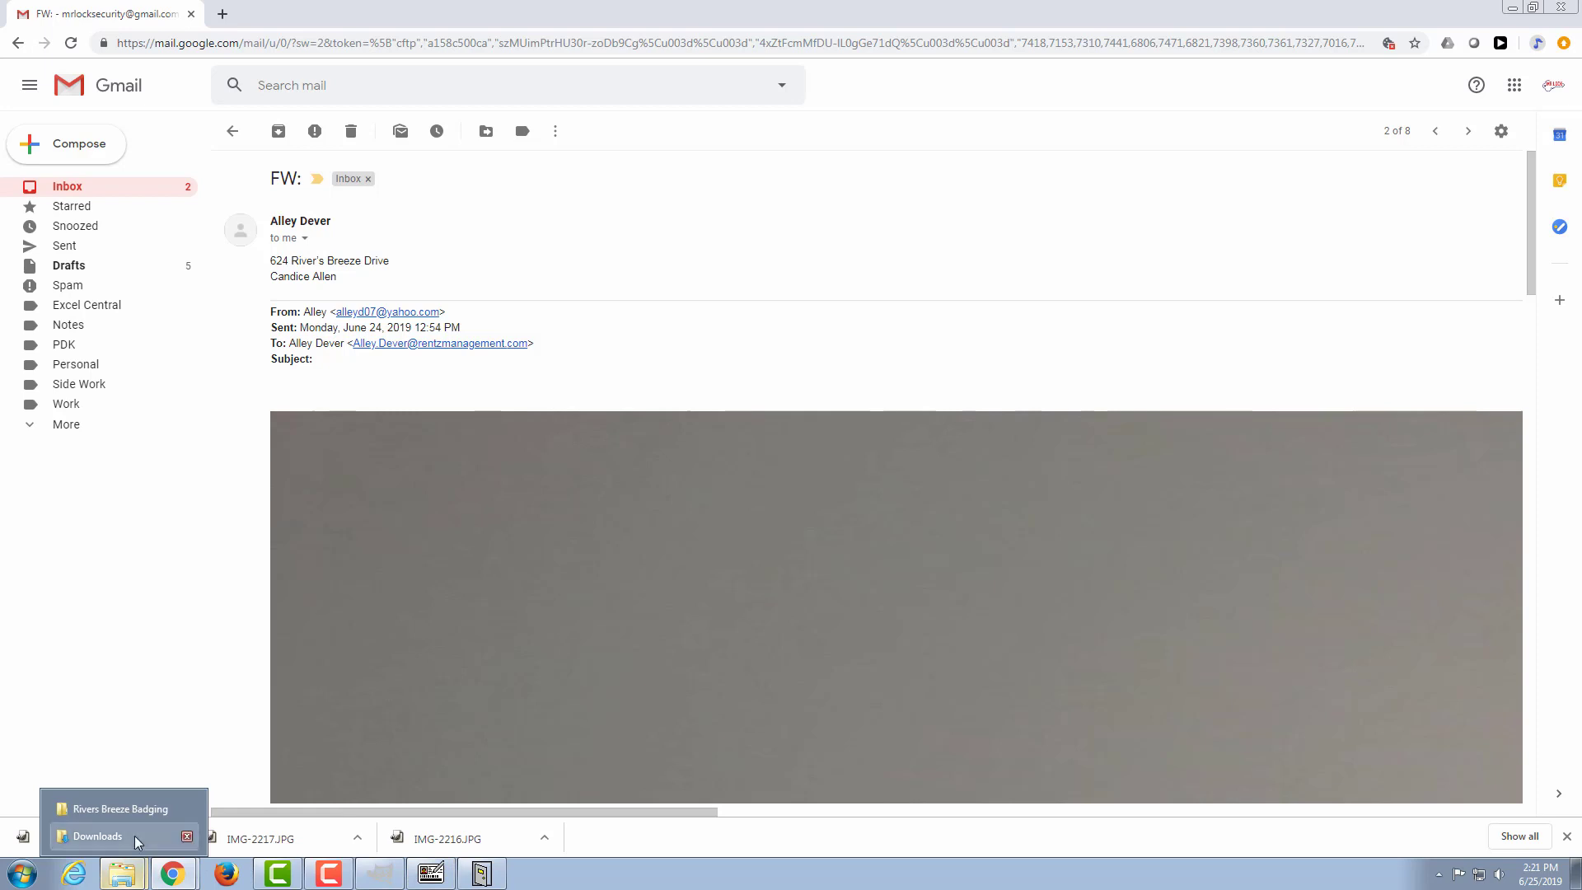
pyautogui.click(135, 835)
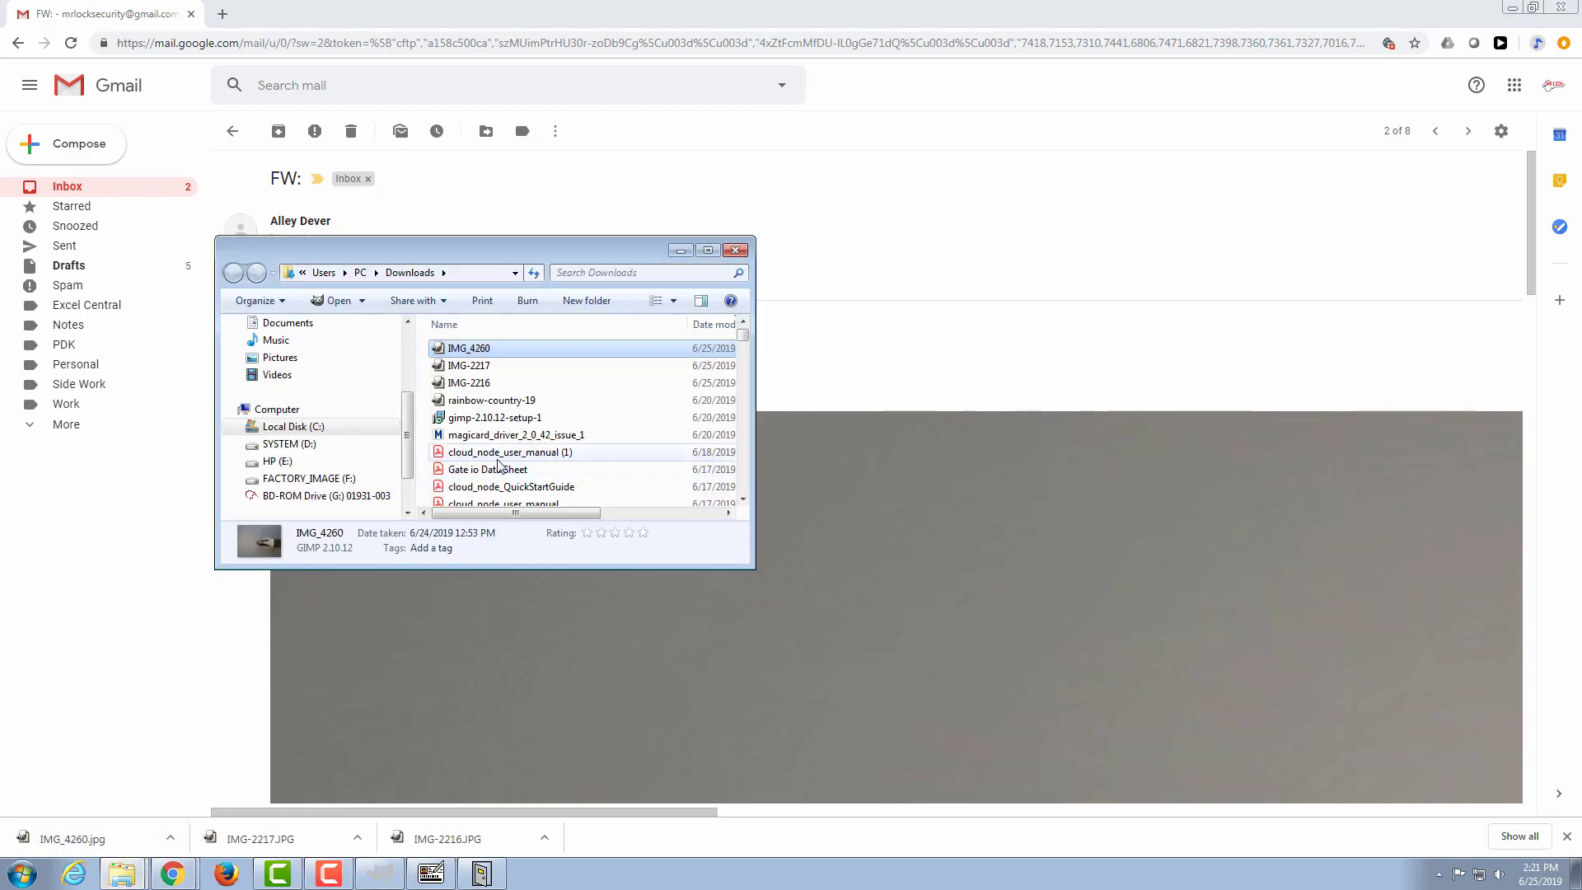
pyautogui.click(477, 350)
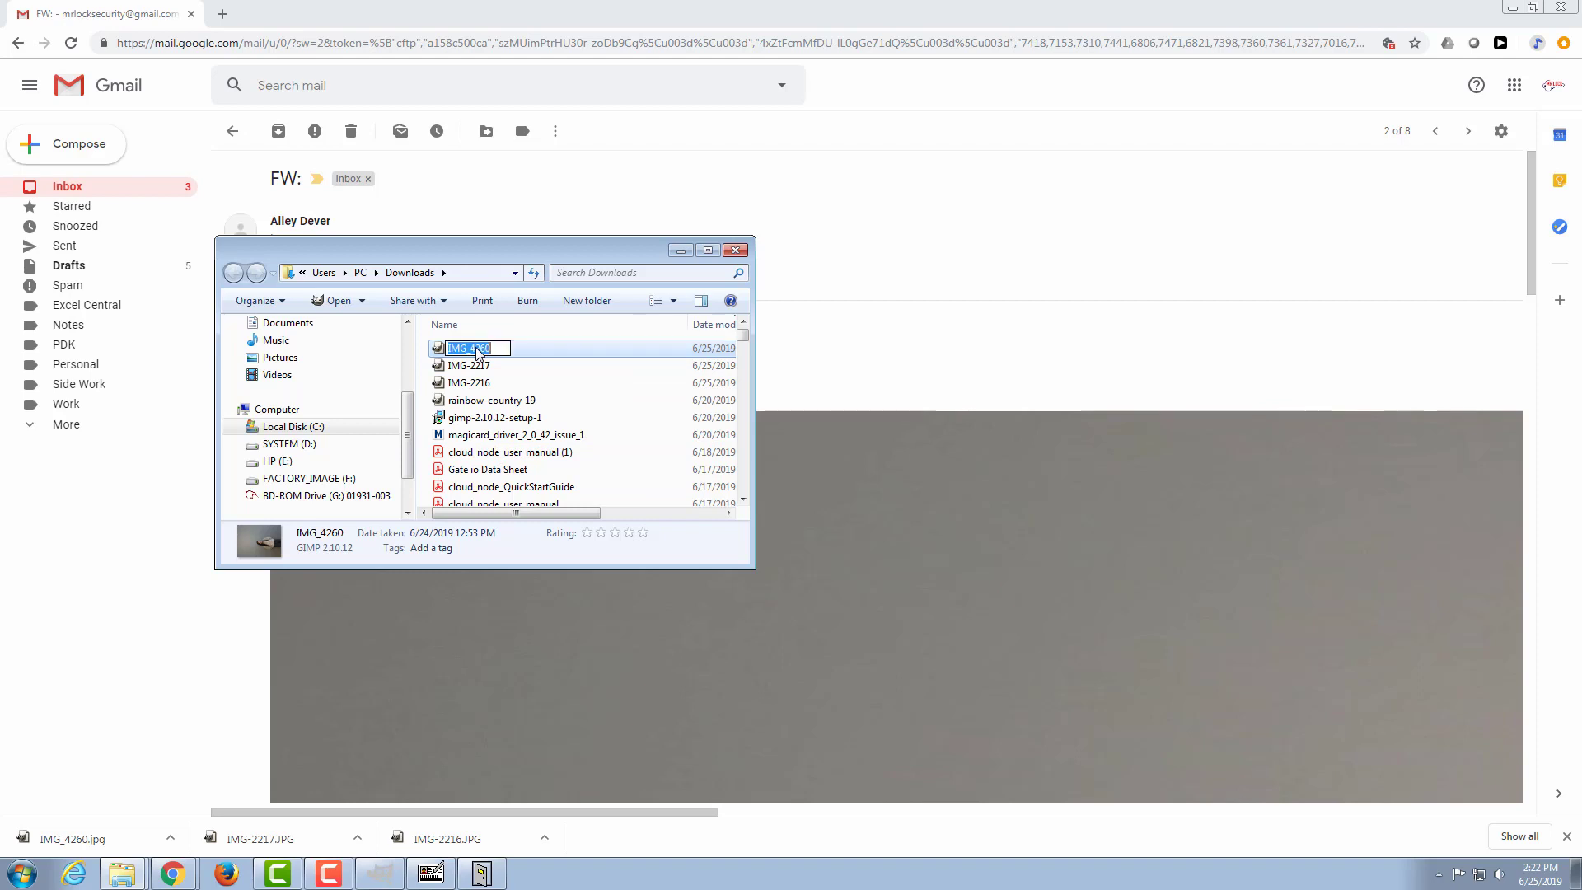
pyautogui.moveTo(487, 245); pyautogui.dragTo(574, 396)
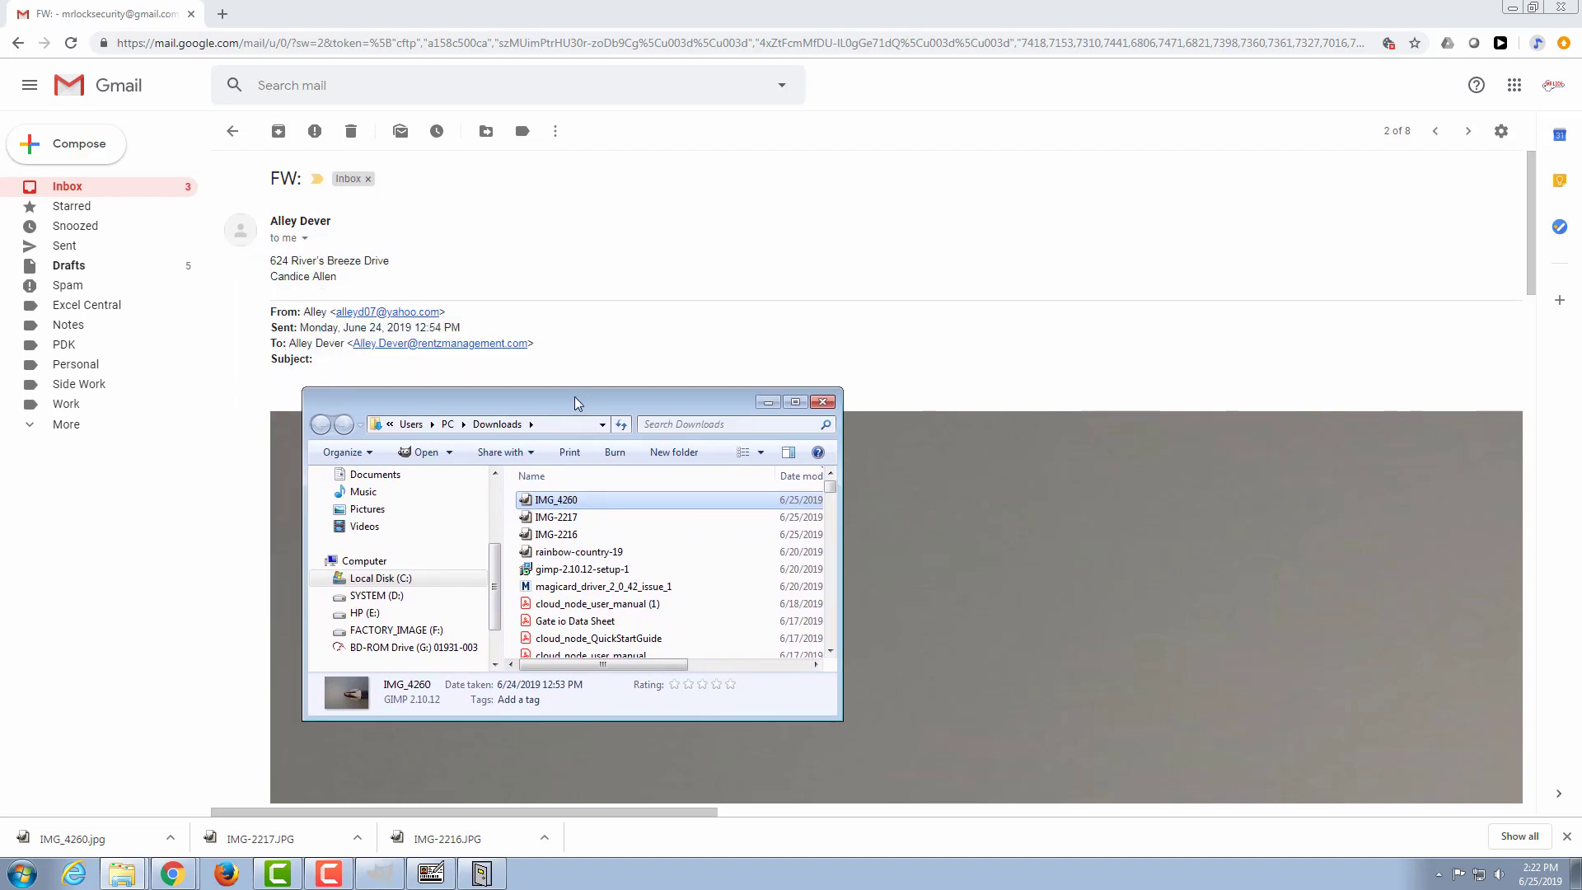
pyautogui.click(582, 503)
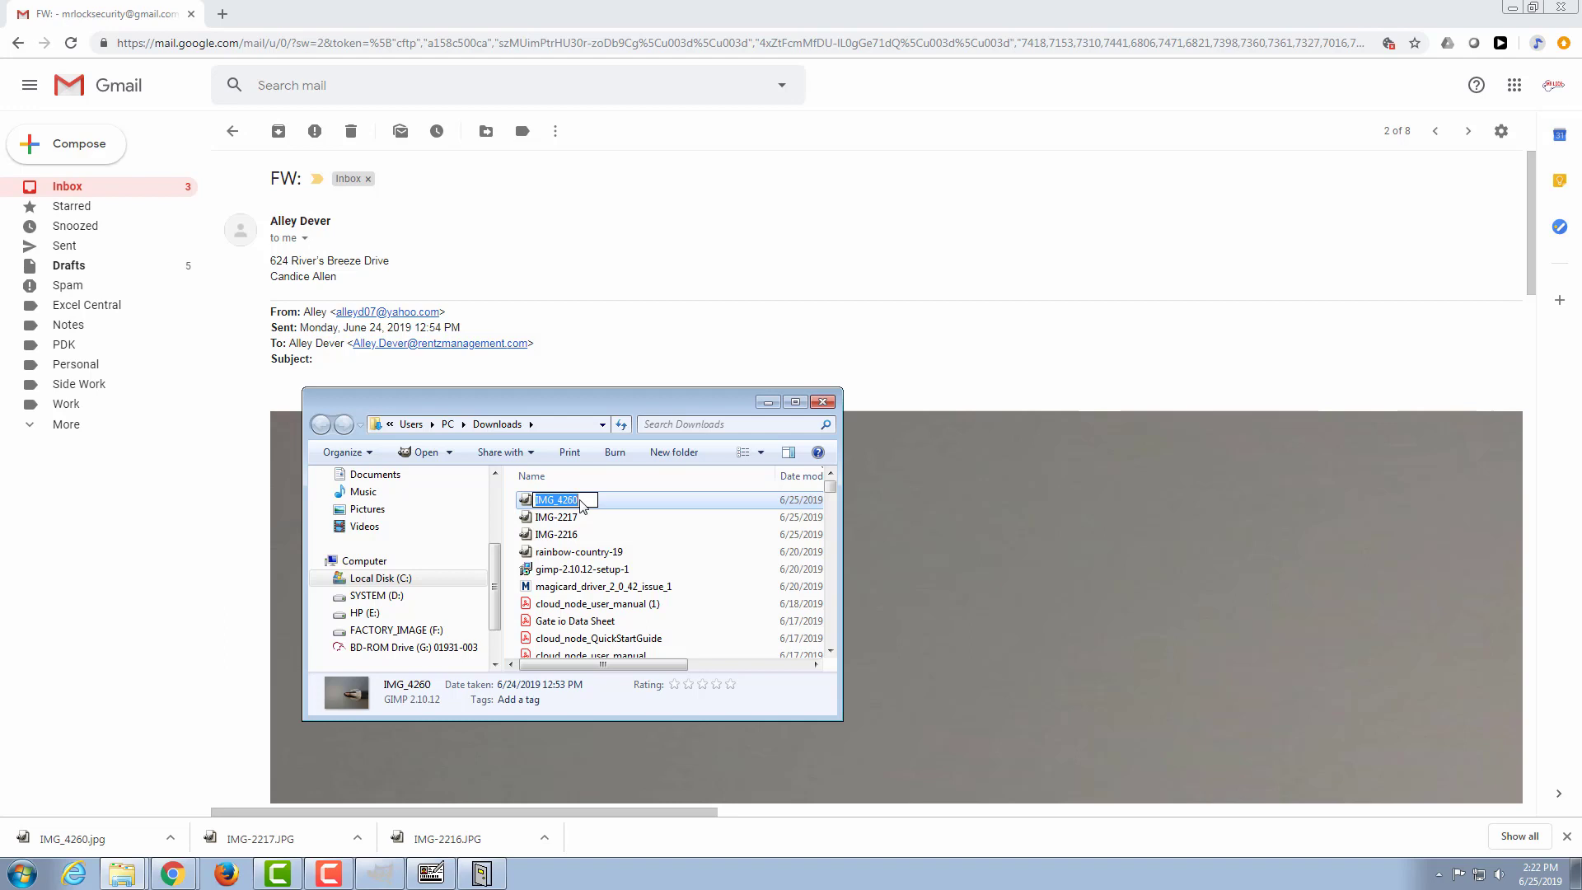
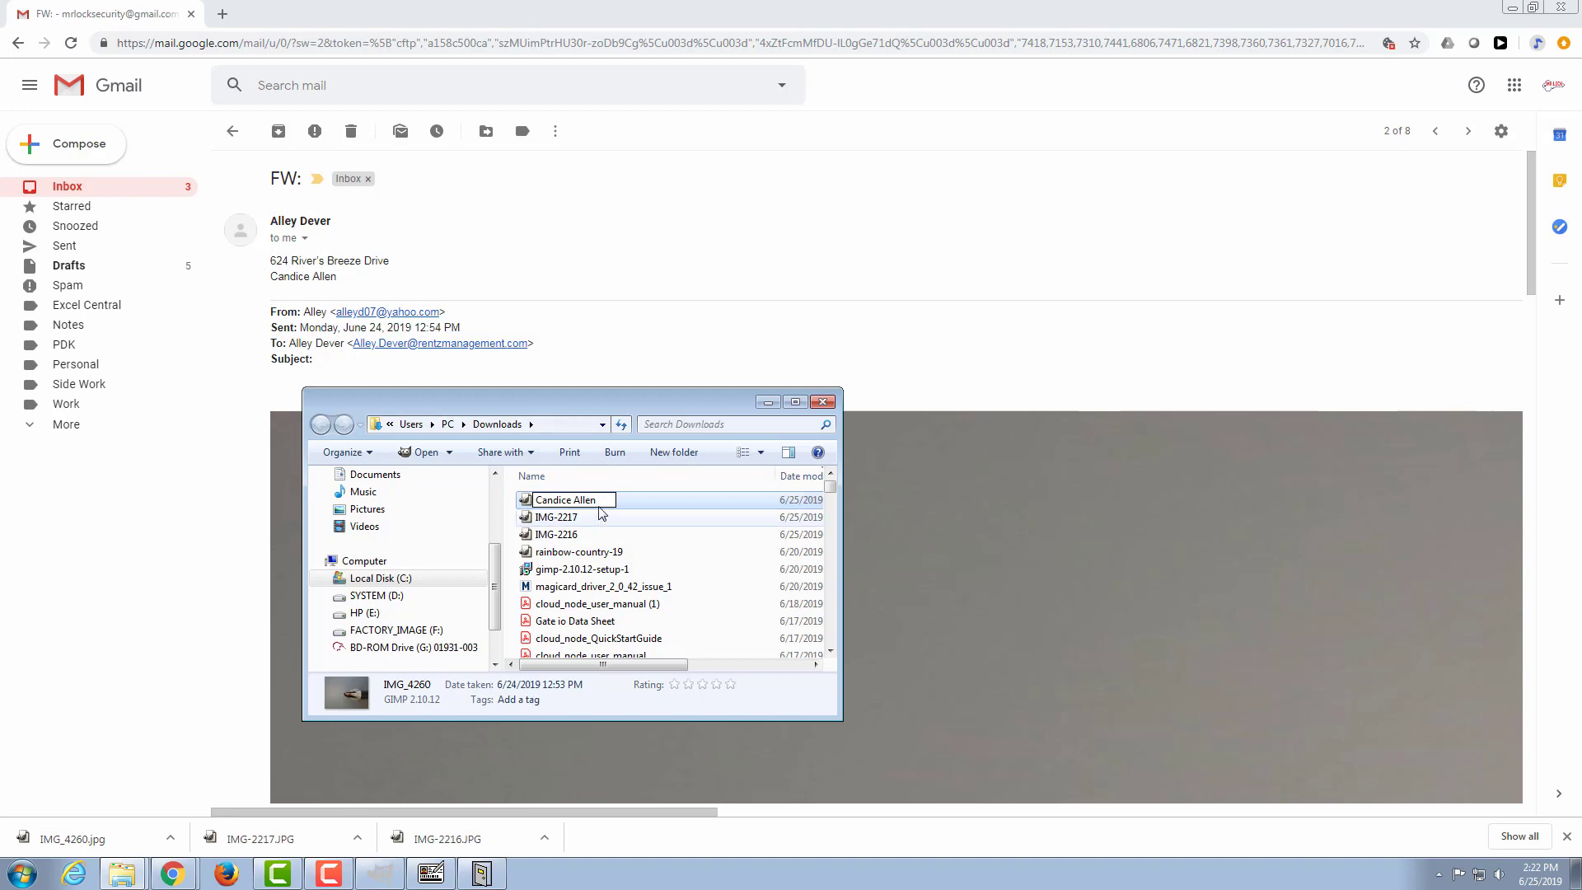
pyautogui.press('Return')
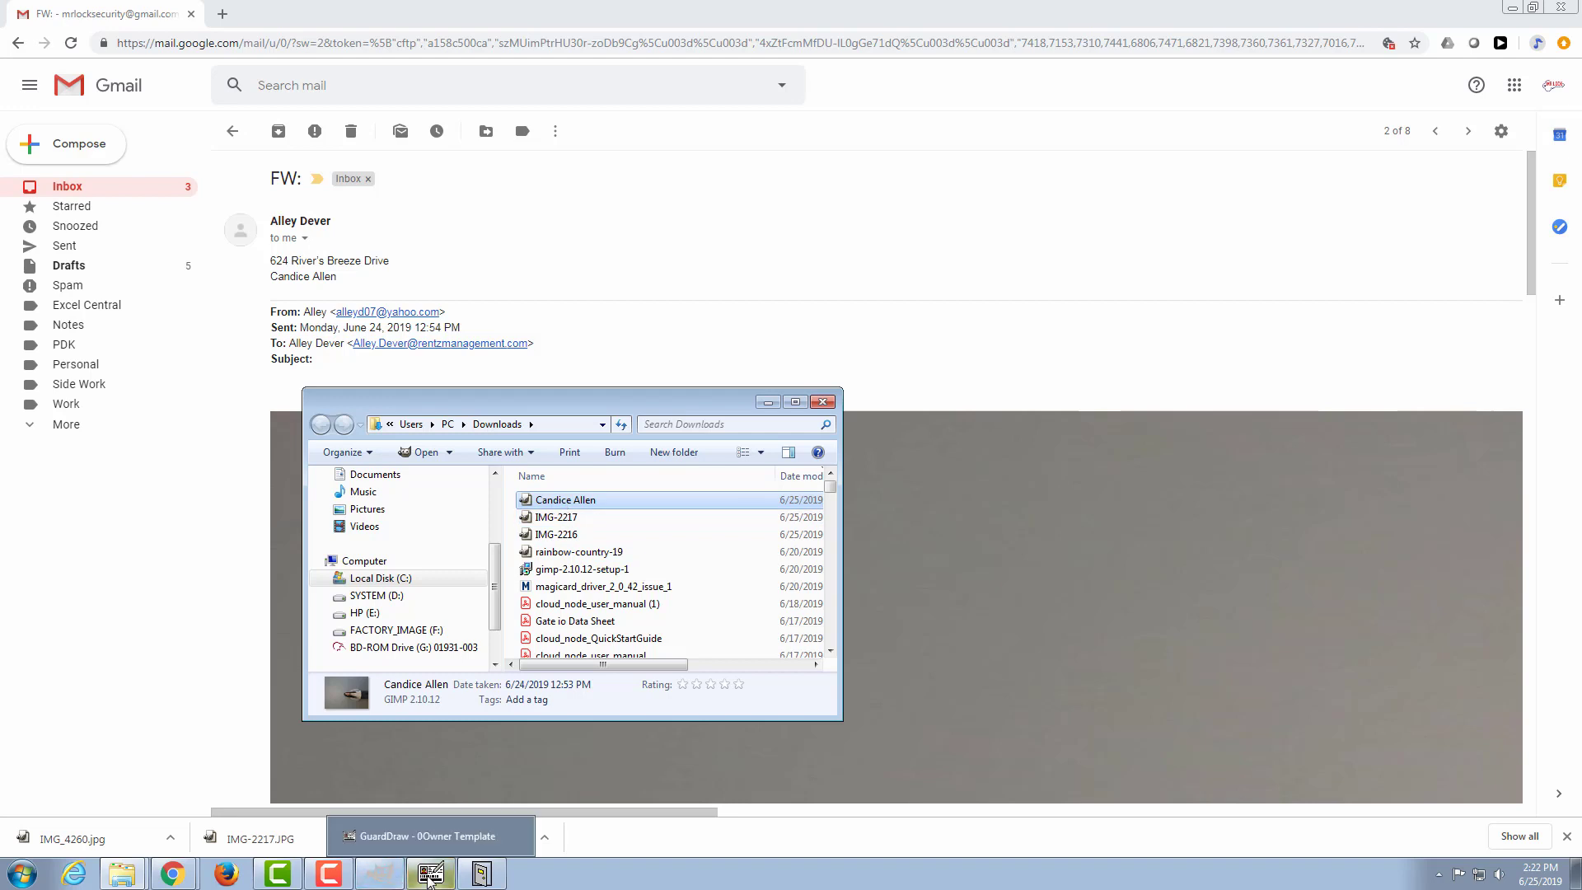
# Step: Open the renamed photo in GIMP, rotating it by its Exif orientation and converting it to the GIMP built-in sRGB profile
pyautogui.doubleClick(555, 502)
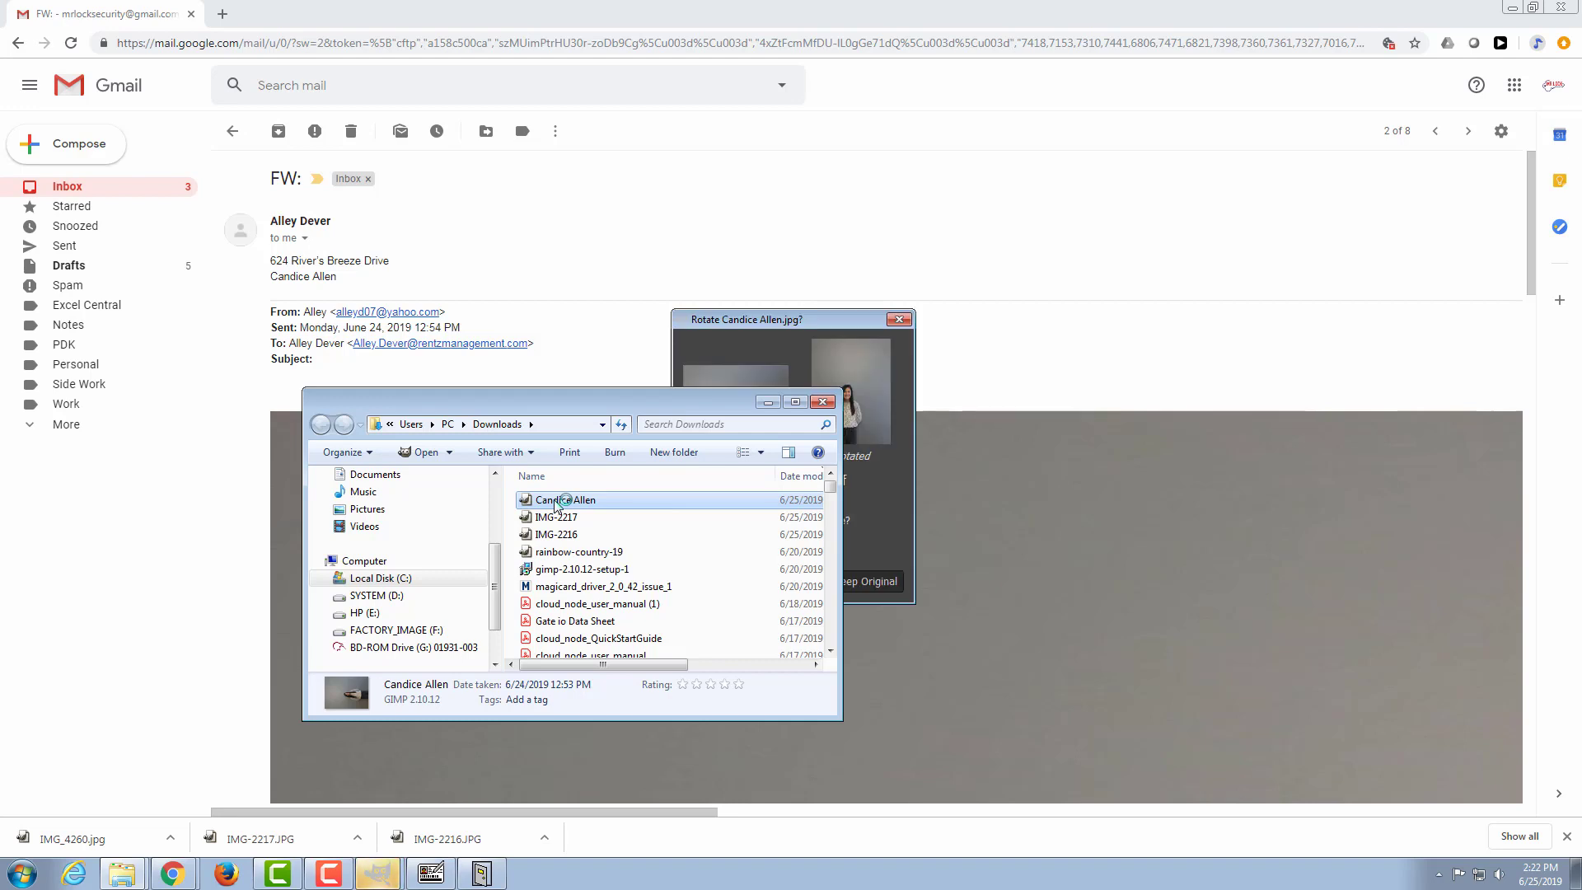
pyautogui.click(378, 871)
pyautogui.click(372, 809)
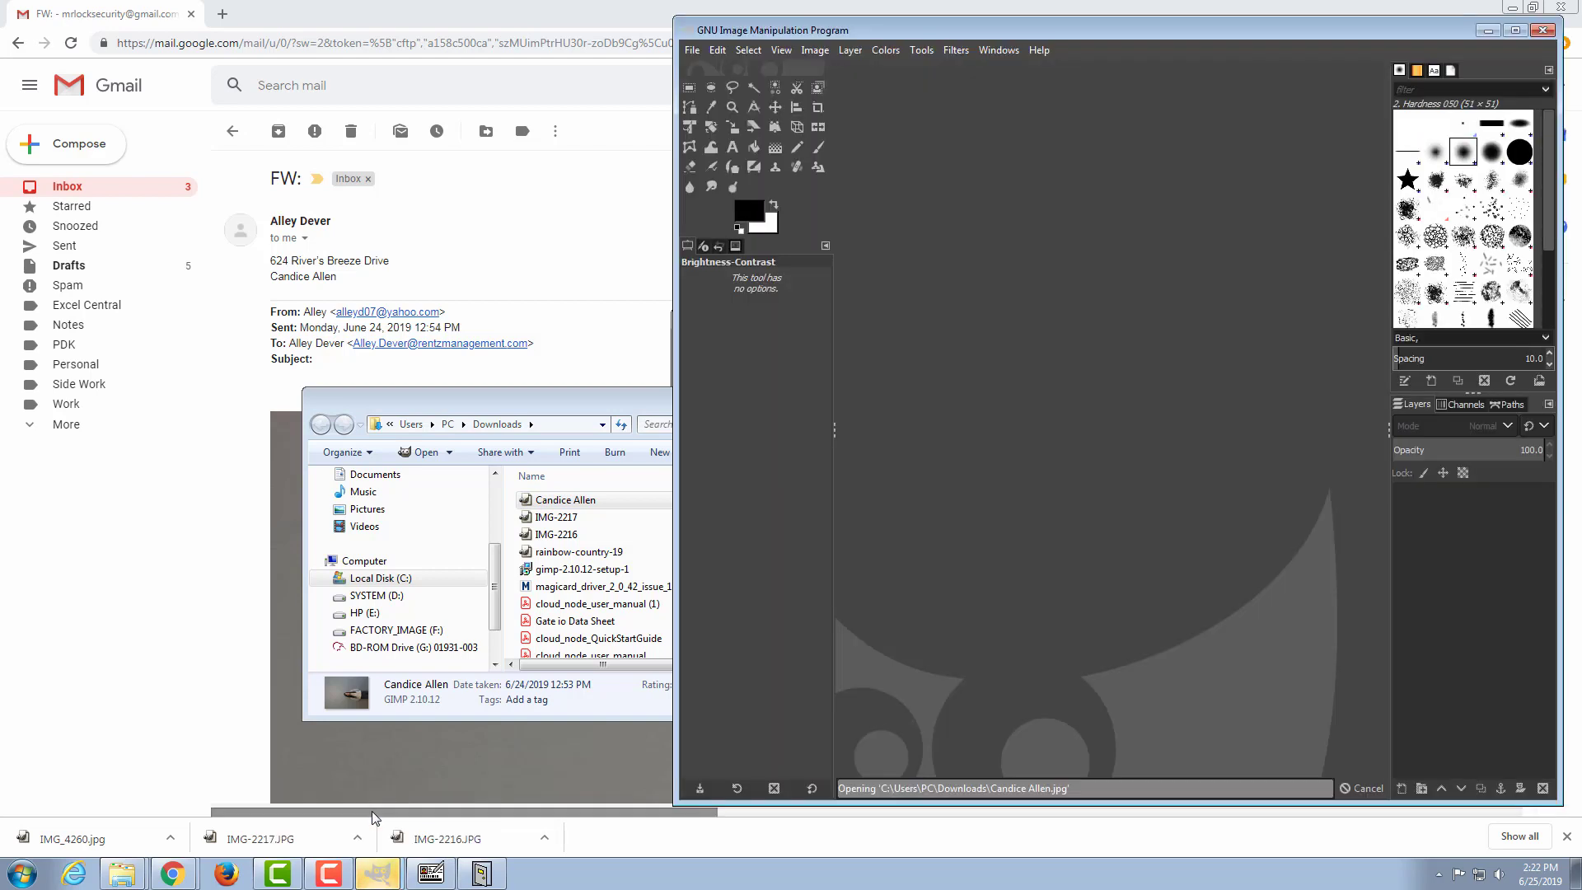
pyautogui.click(590, 396)
pyautogui.moveTo(584, 504); pyautogui.dragTo(620, 518)
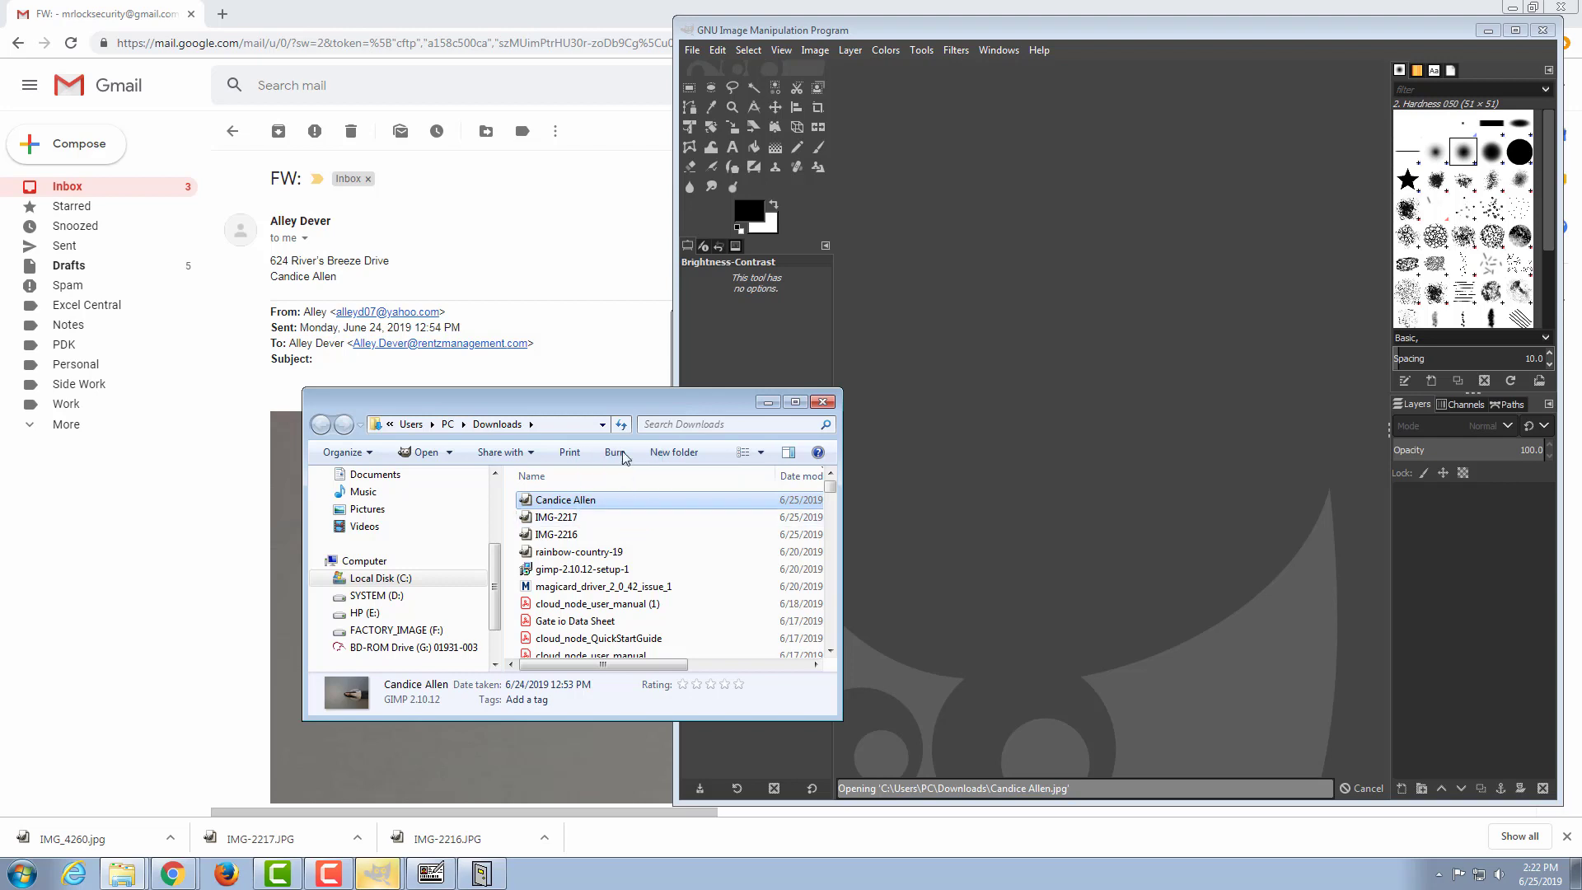
pyautogui.click(768, 402)
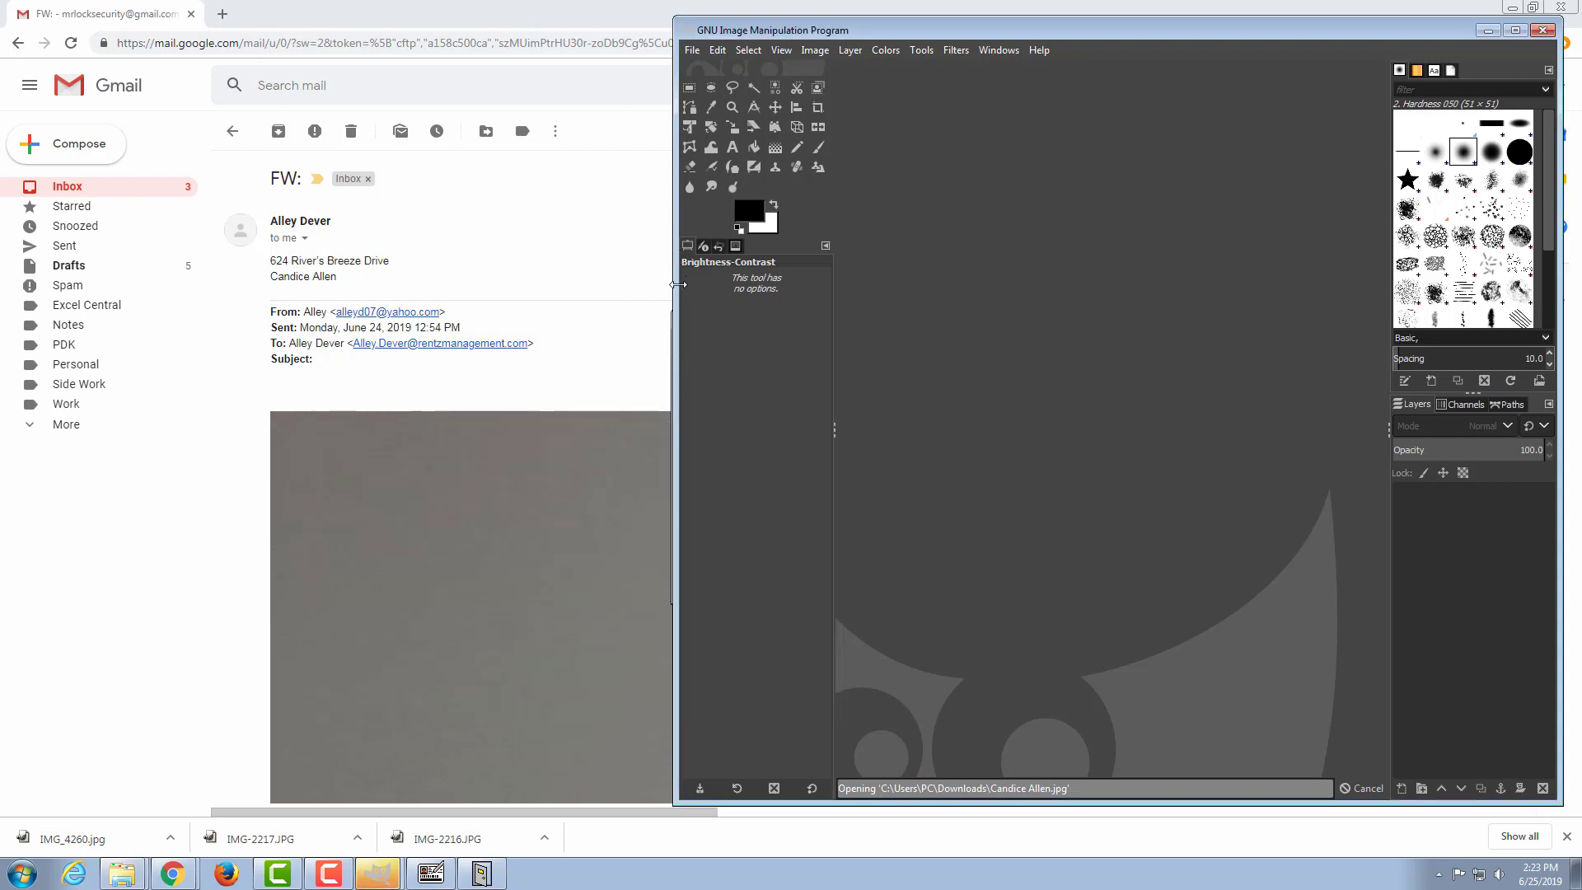
pyautogui.moveTo(677, 284); pyautogui.dragTo(716, 284)
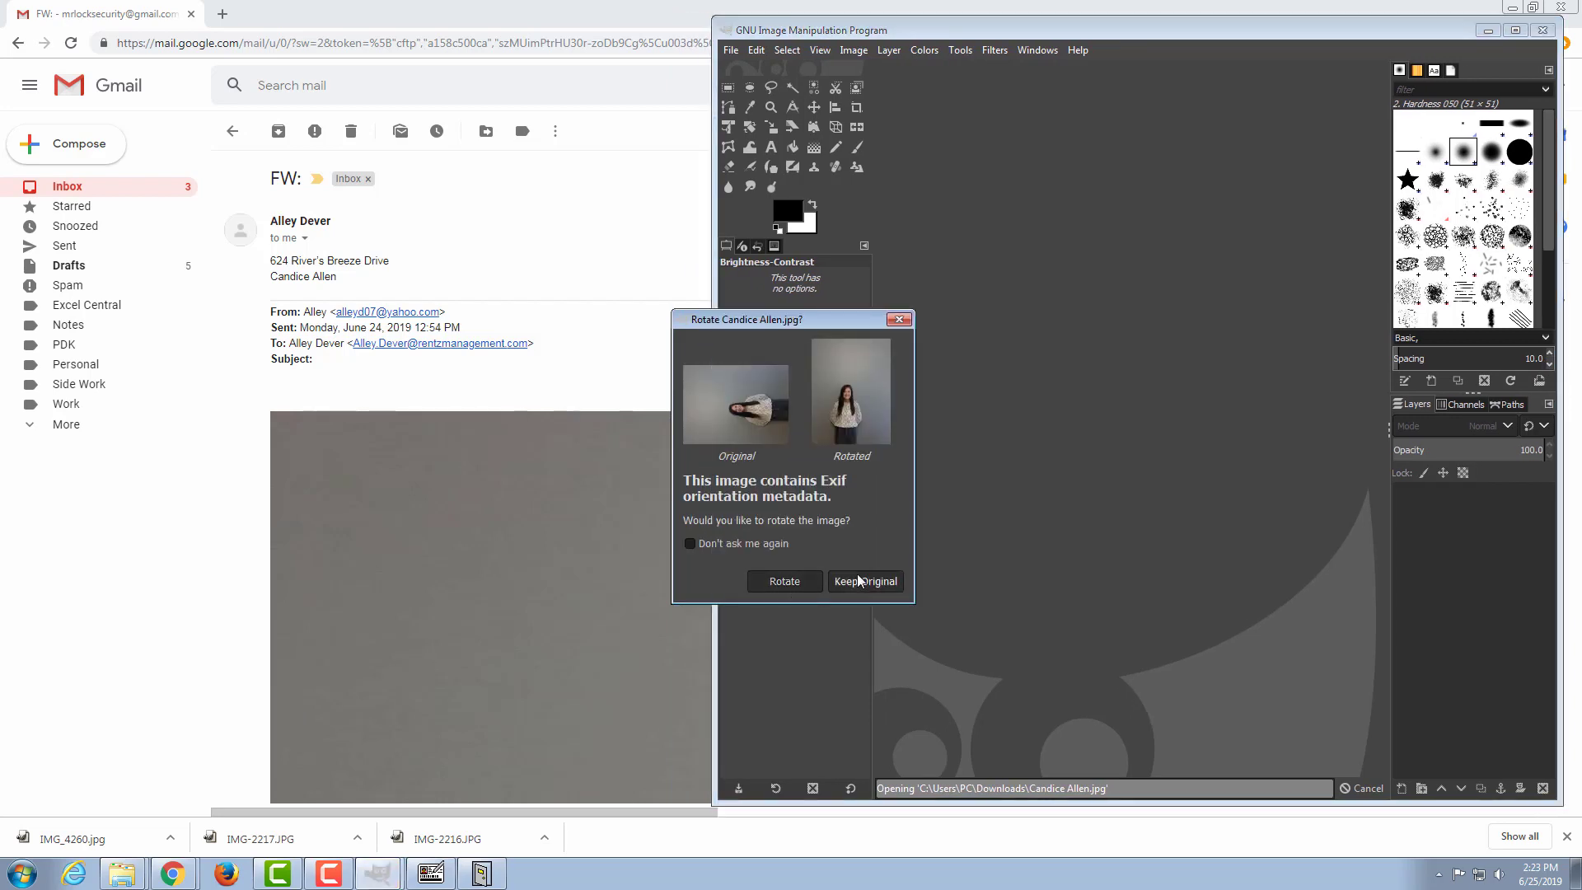
pyautogui.click(784, 580)
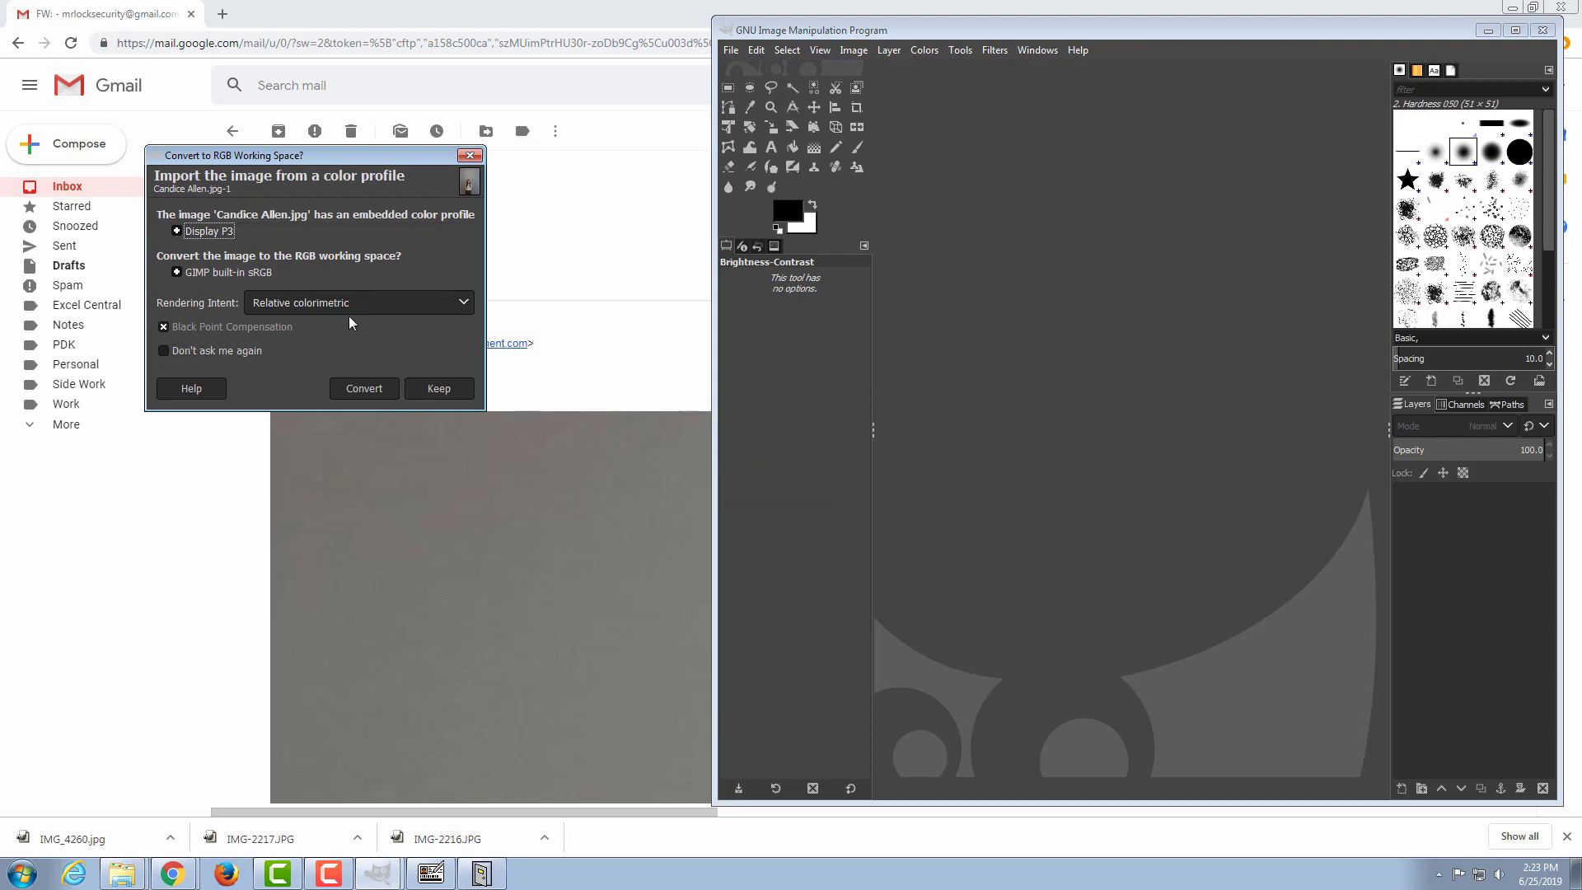
pyautogui.click(363, 388)
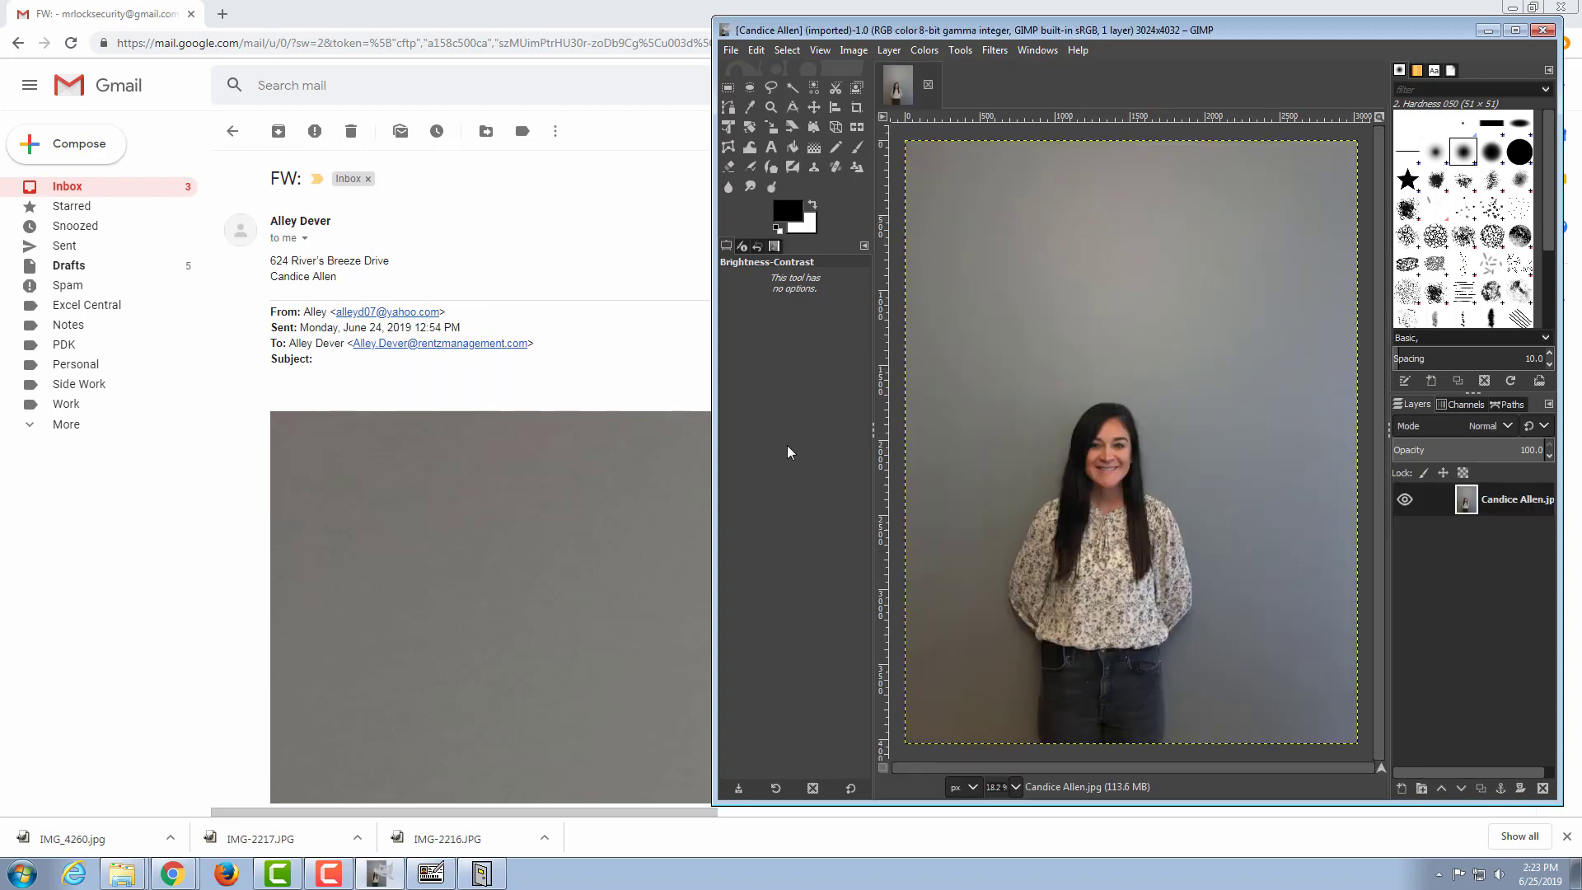
# Step: Crop the photo to the resident's head and shoulders, about 836 × 940 px
pyautogui.click(857, 109)
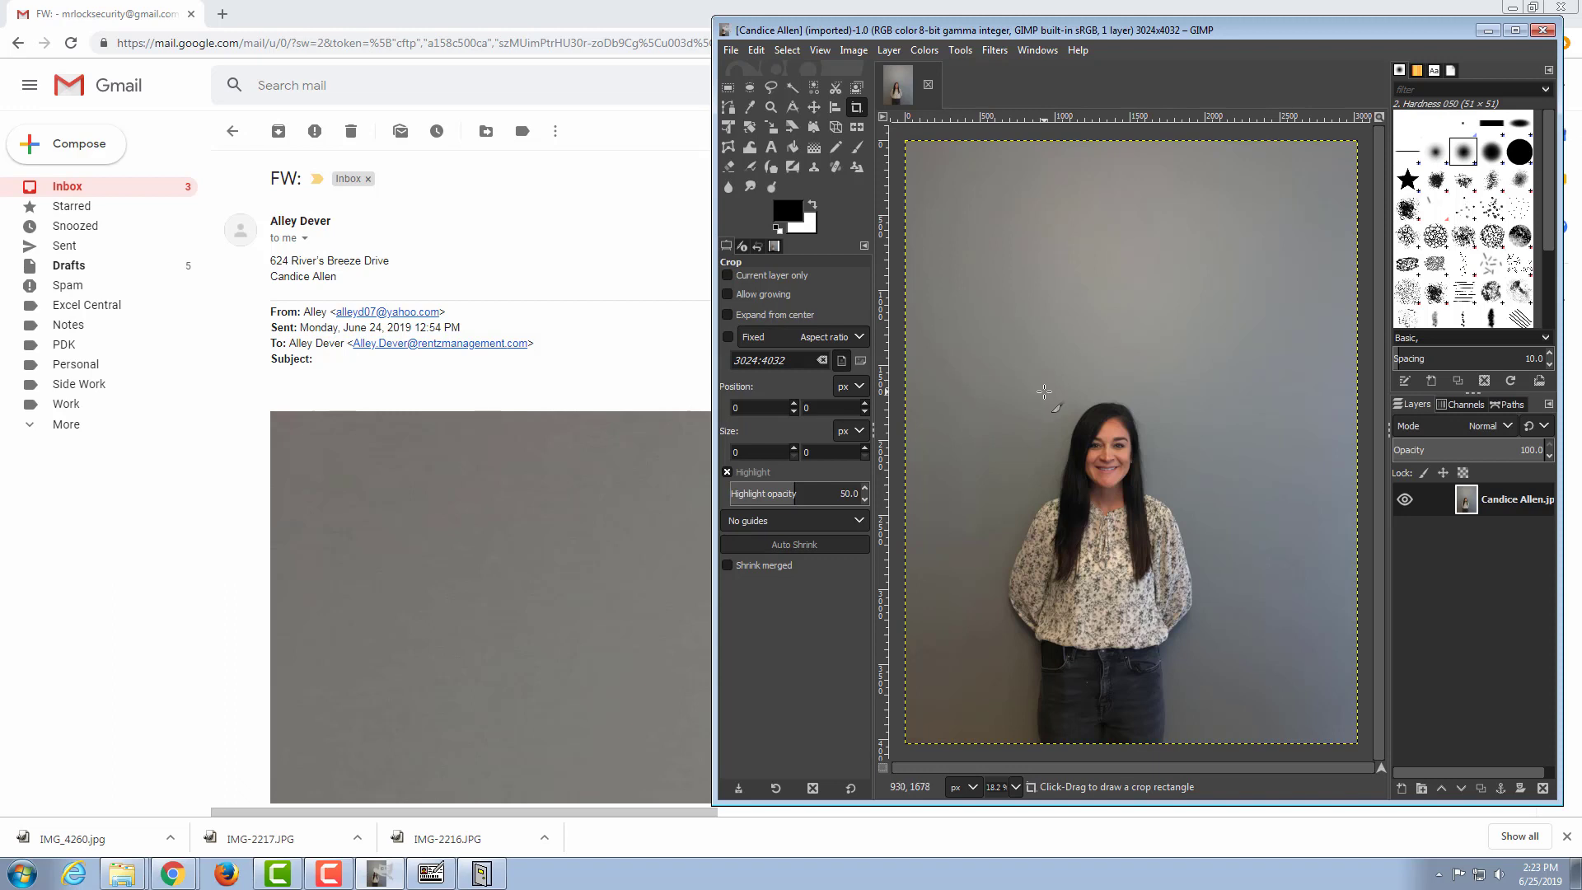
pyautogui.moveTo(1043, 392); pyautogui.dragTo(1169, 532)
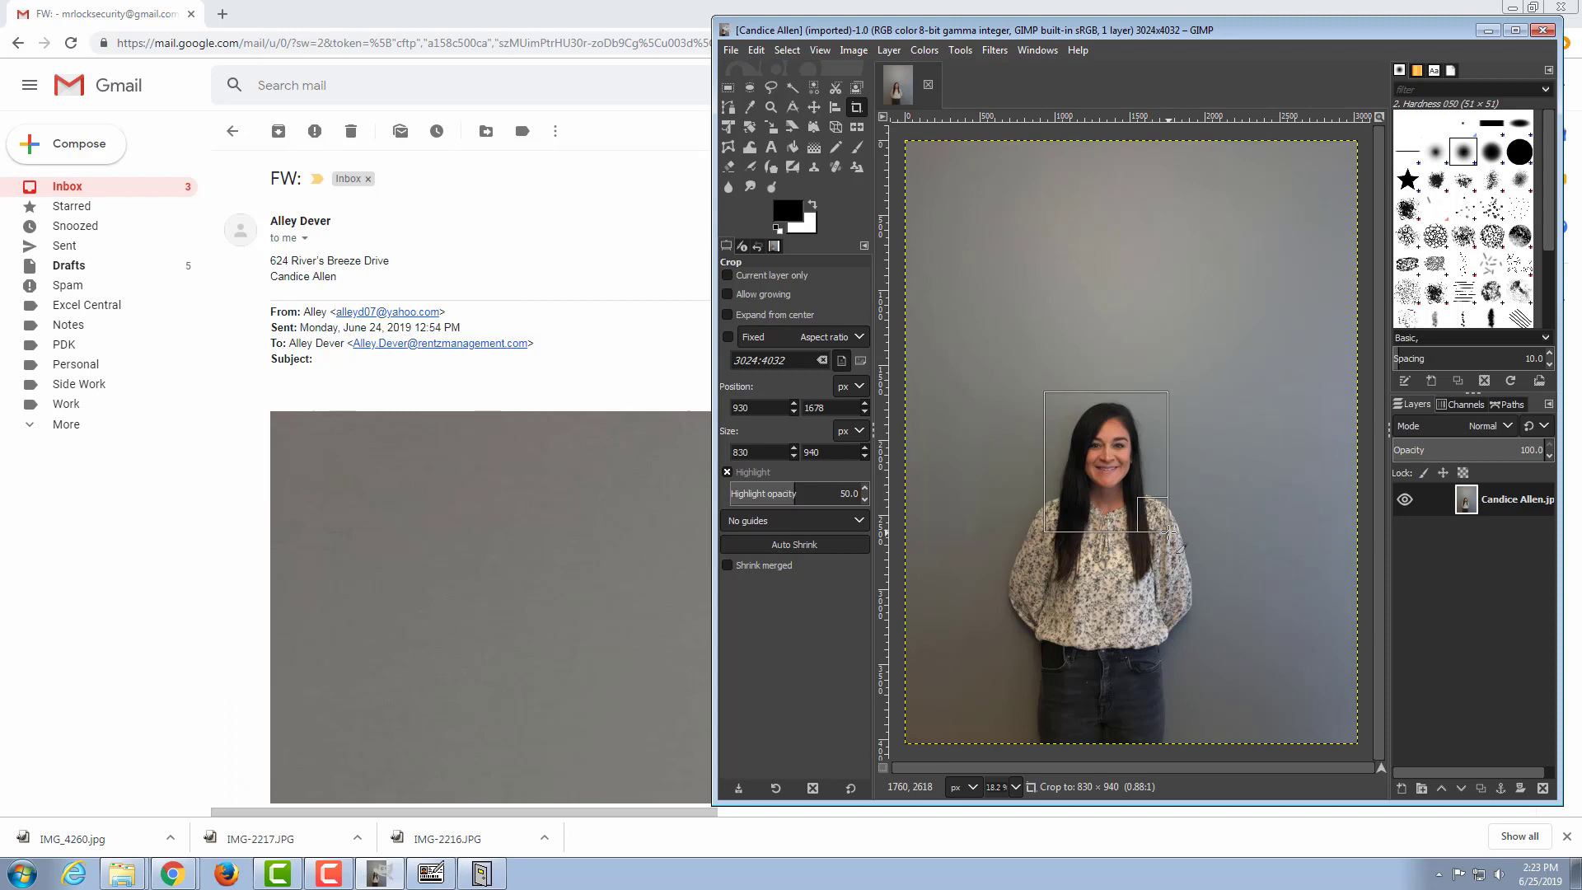
pyautogui.moveTo(1168, 533); pyautogui.dragTo(1169, 532)
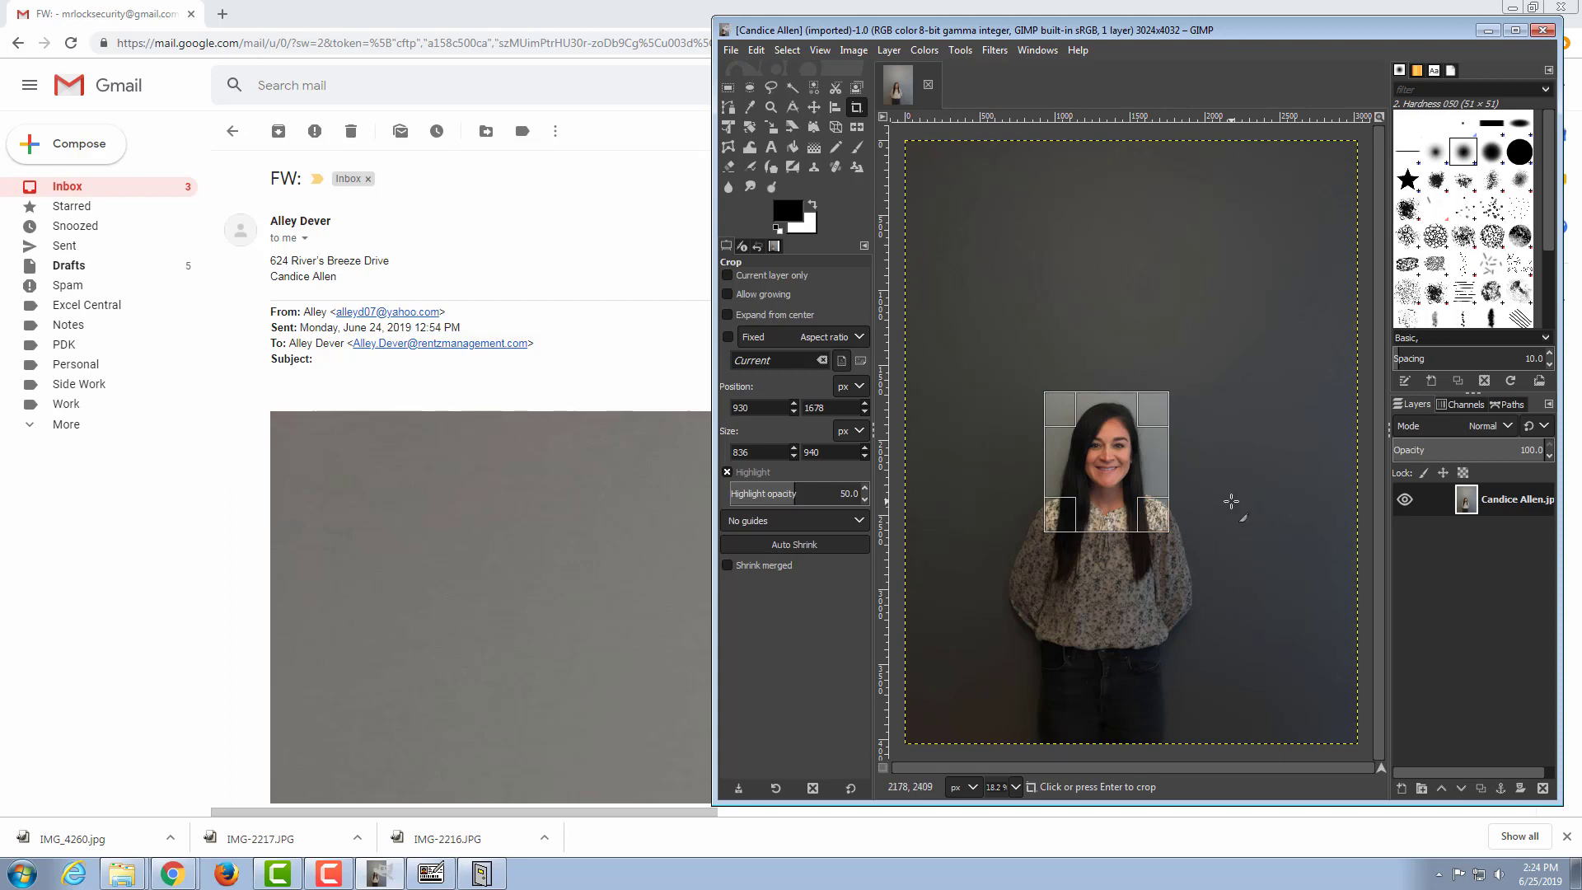
pyautogui.press('Return')
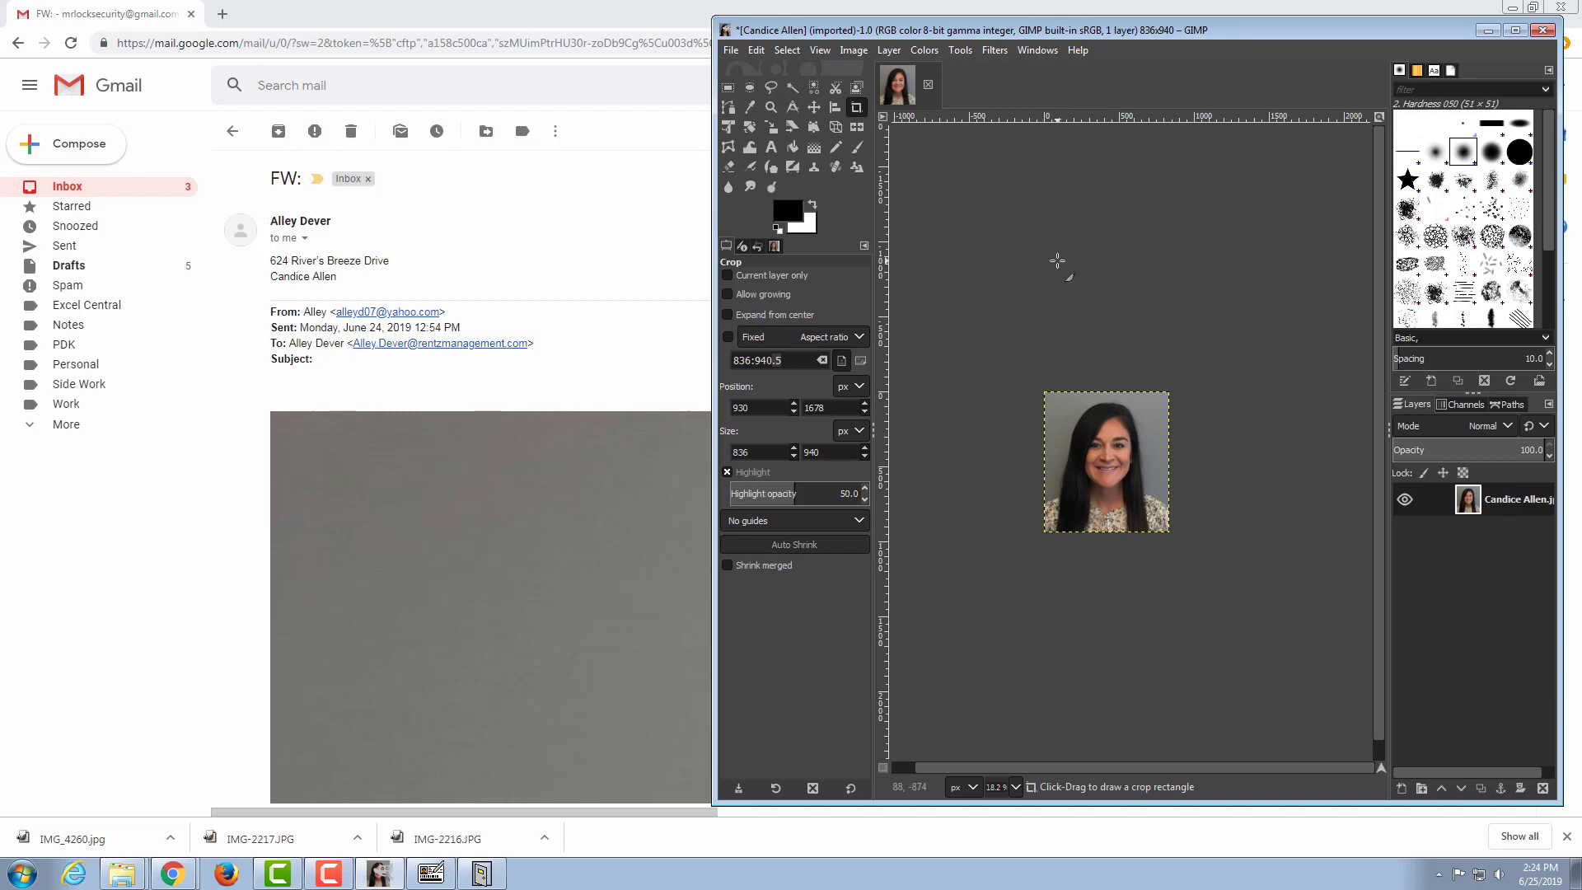
# Step: Start a Brightness-Contrast adjustment on the cropped photo with brightness at -25 and contrast at -3
pyautogui.click(960, 51)
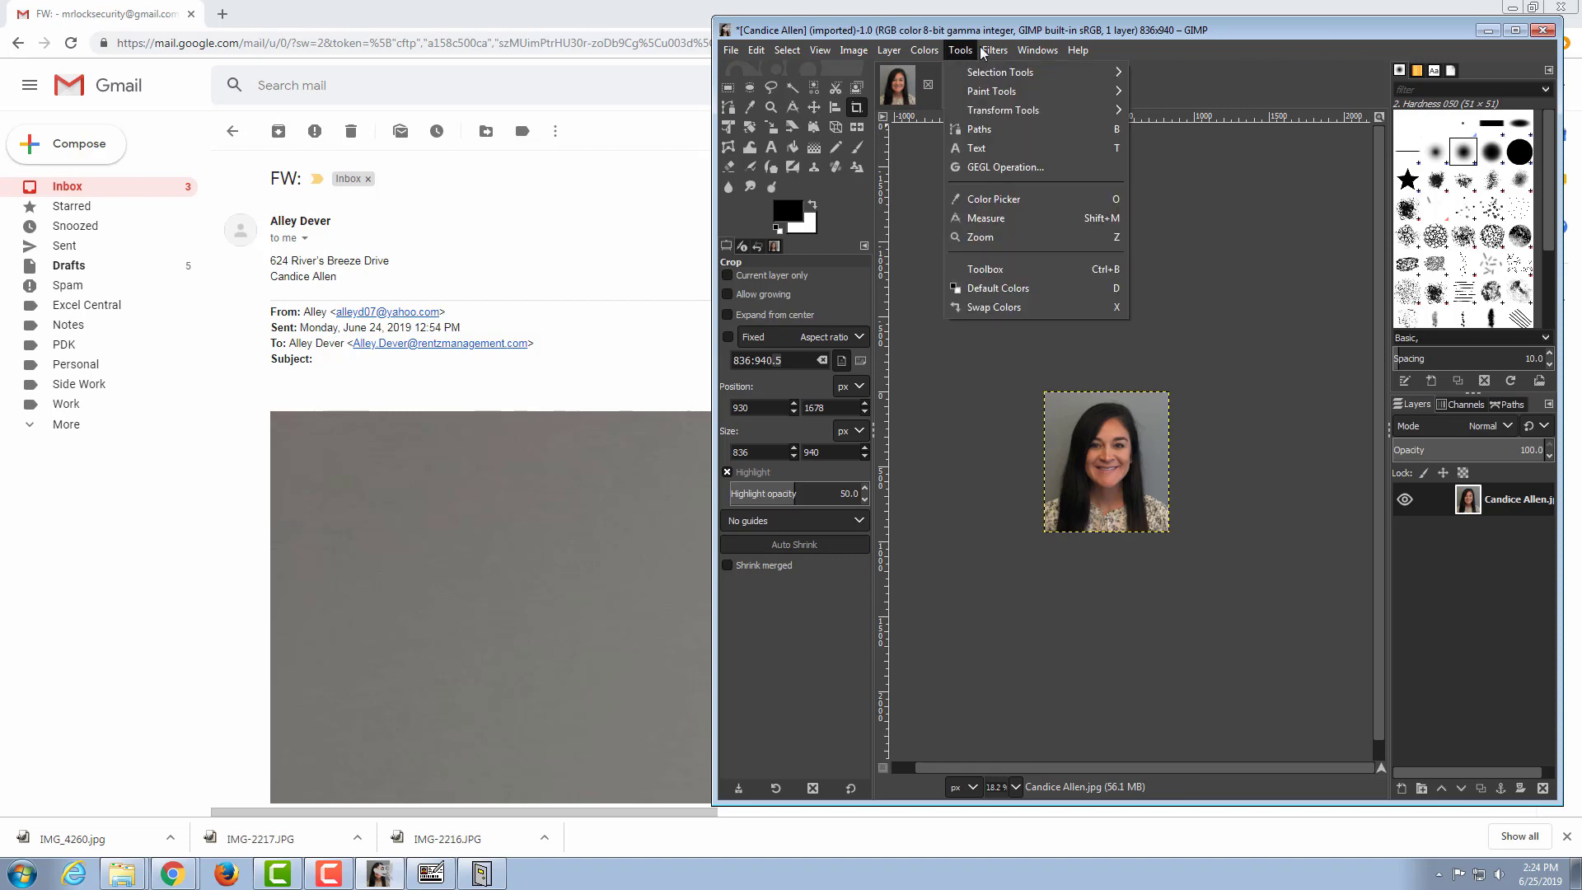
pyautogui.moveTo(925, 52)
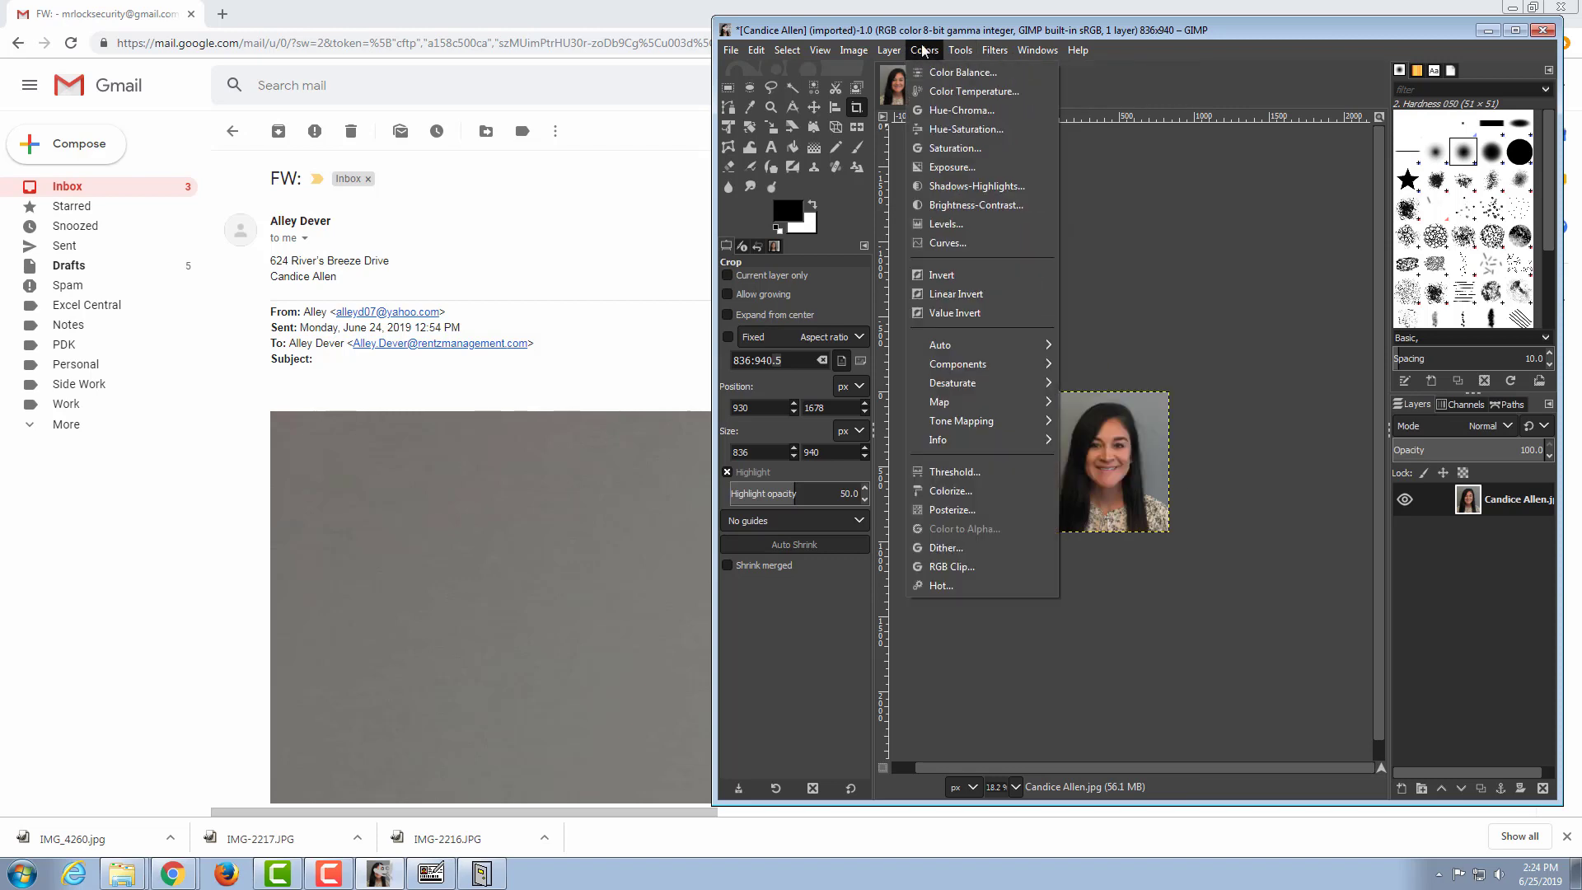
pyautogui.click(974, 207)
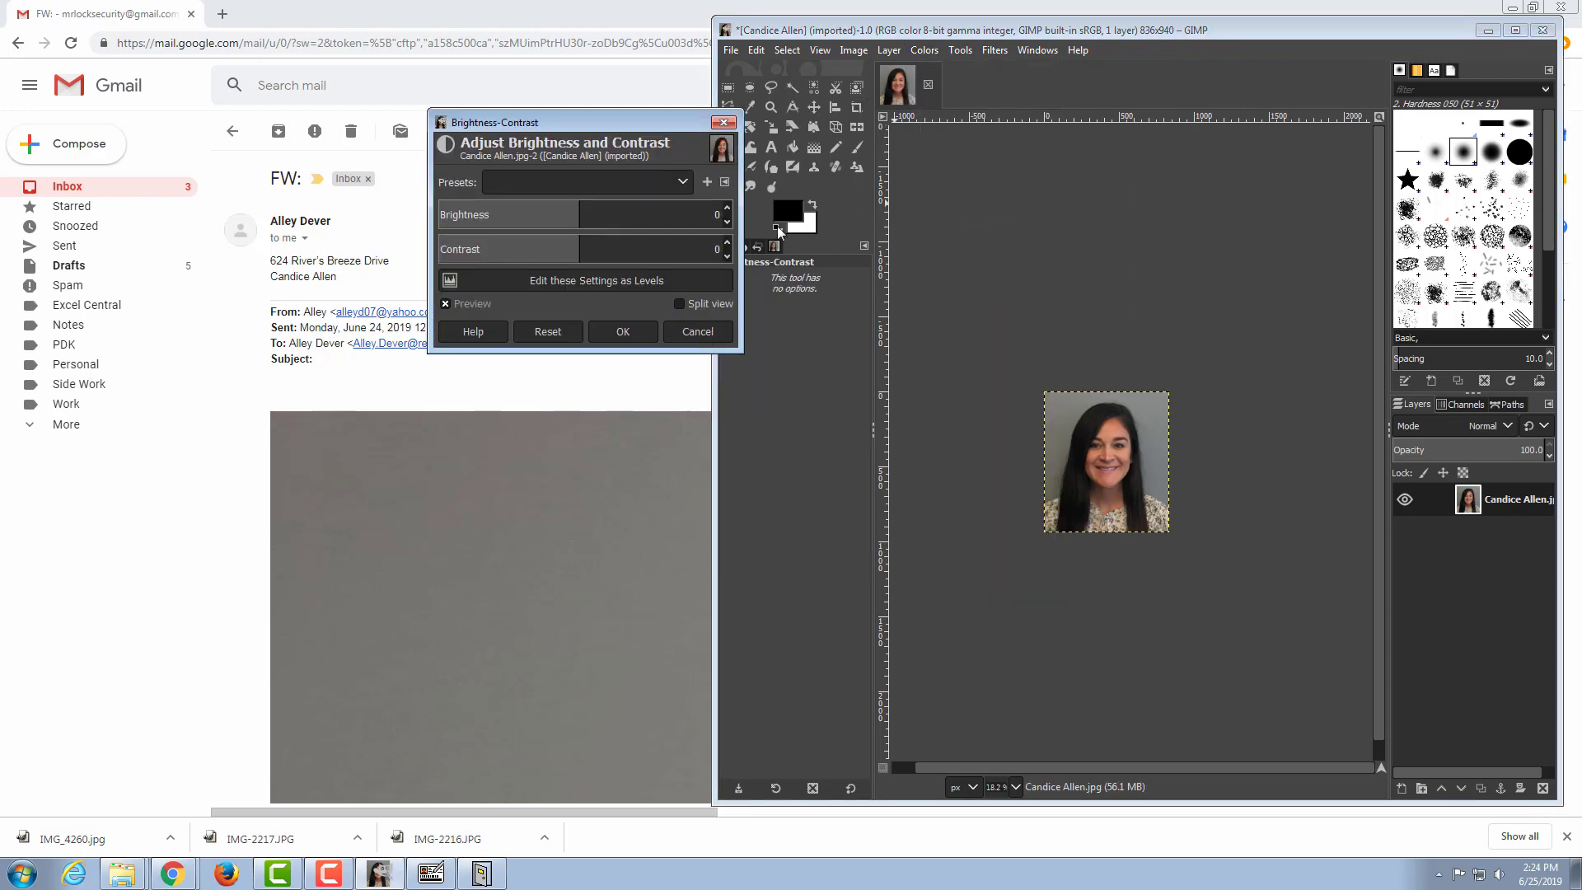
pyautogui.click(727, 221)
pyautogui.click(728, 222)
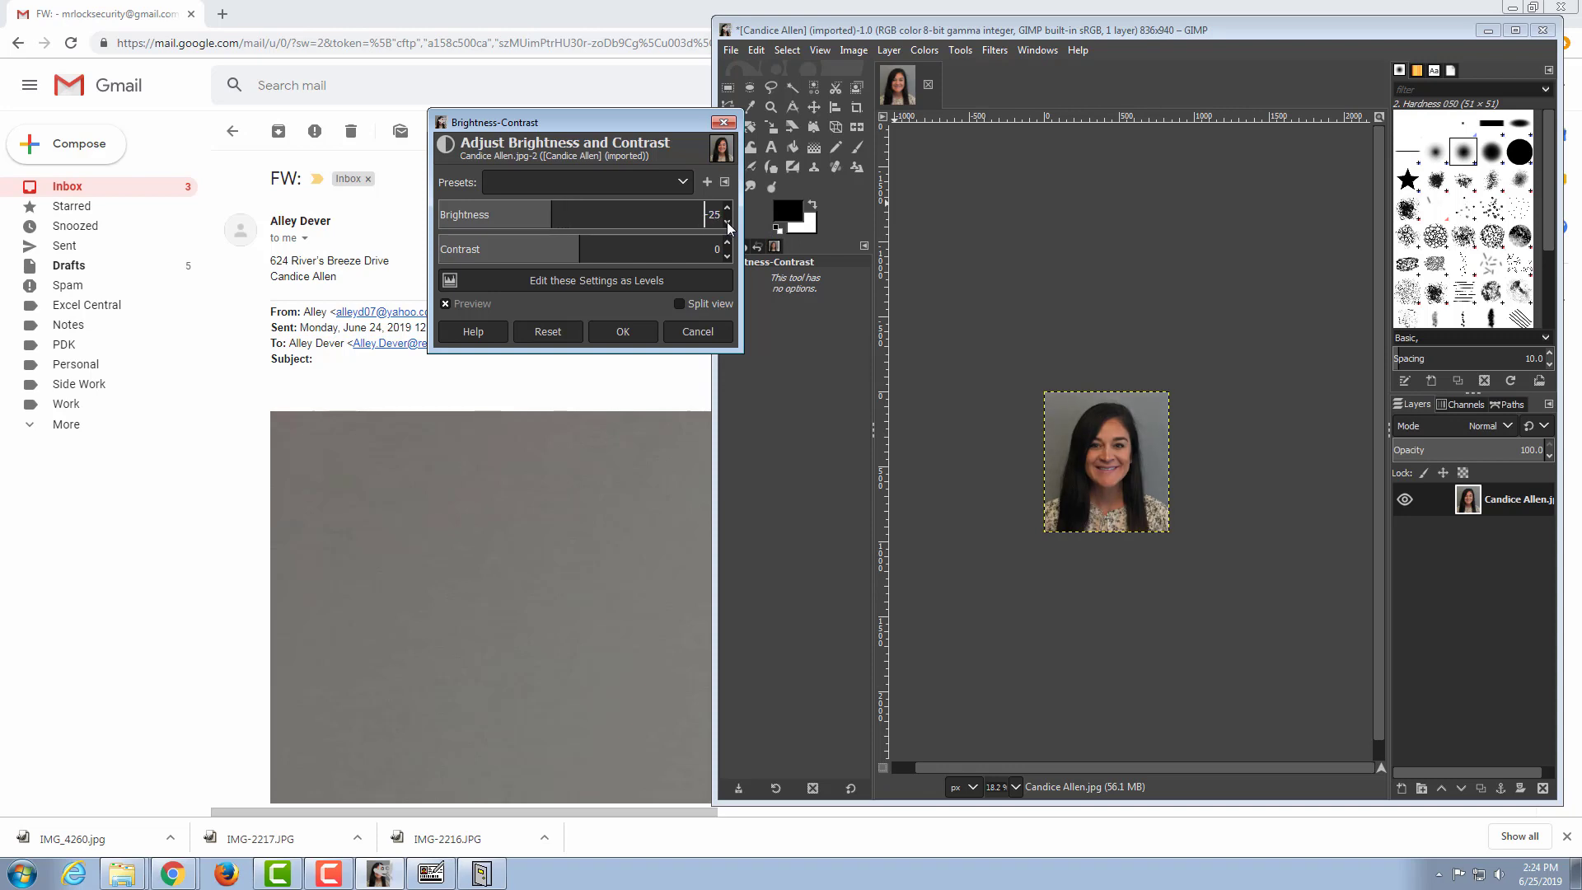
pyautogui.click(729, 258)
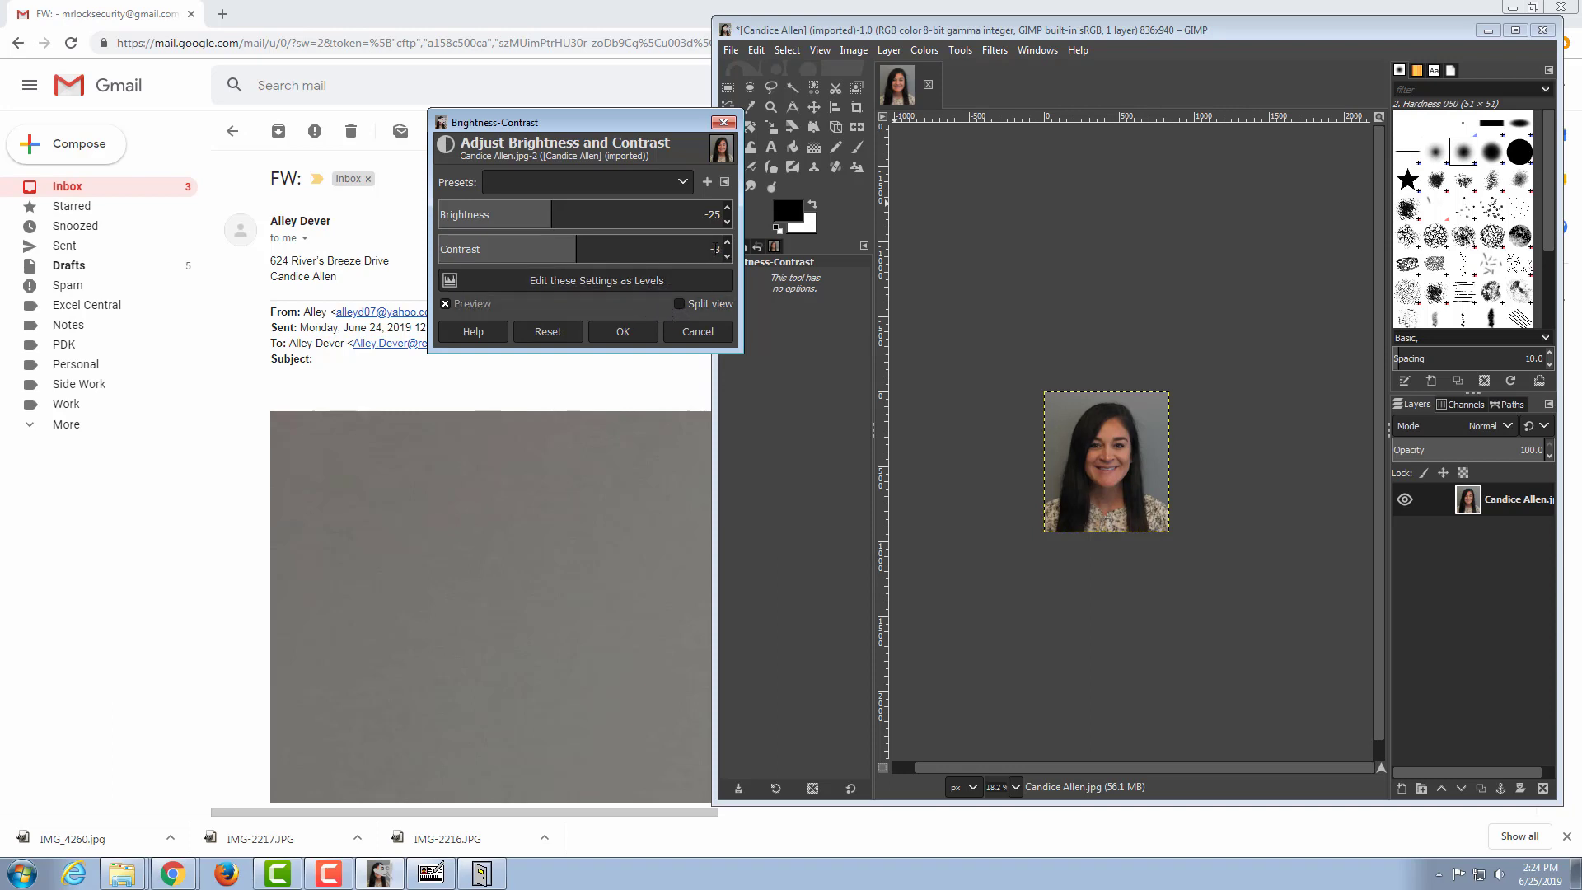
pyautogui.click(719, 251)
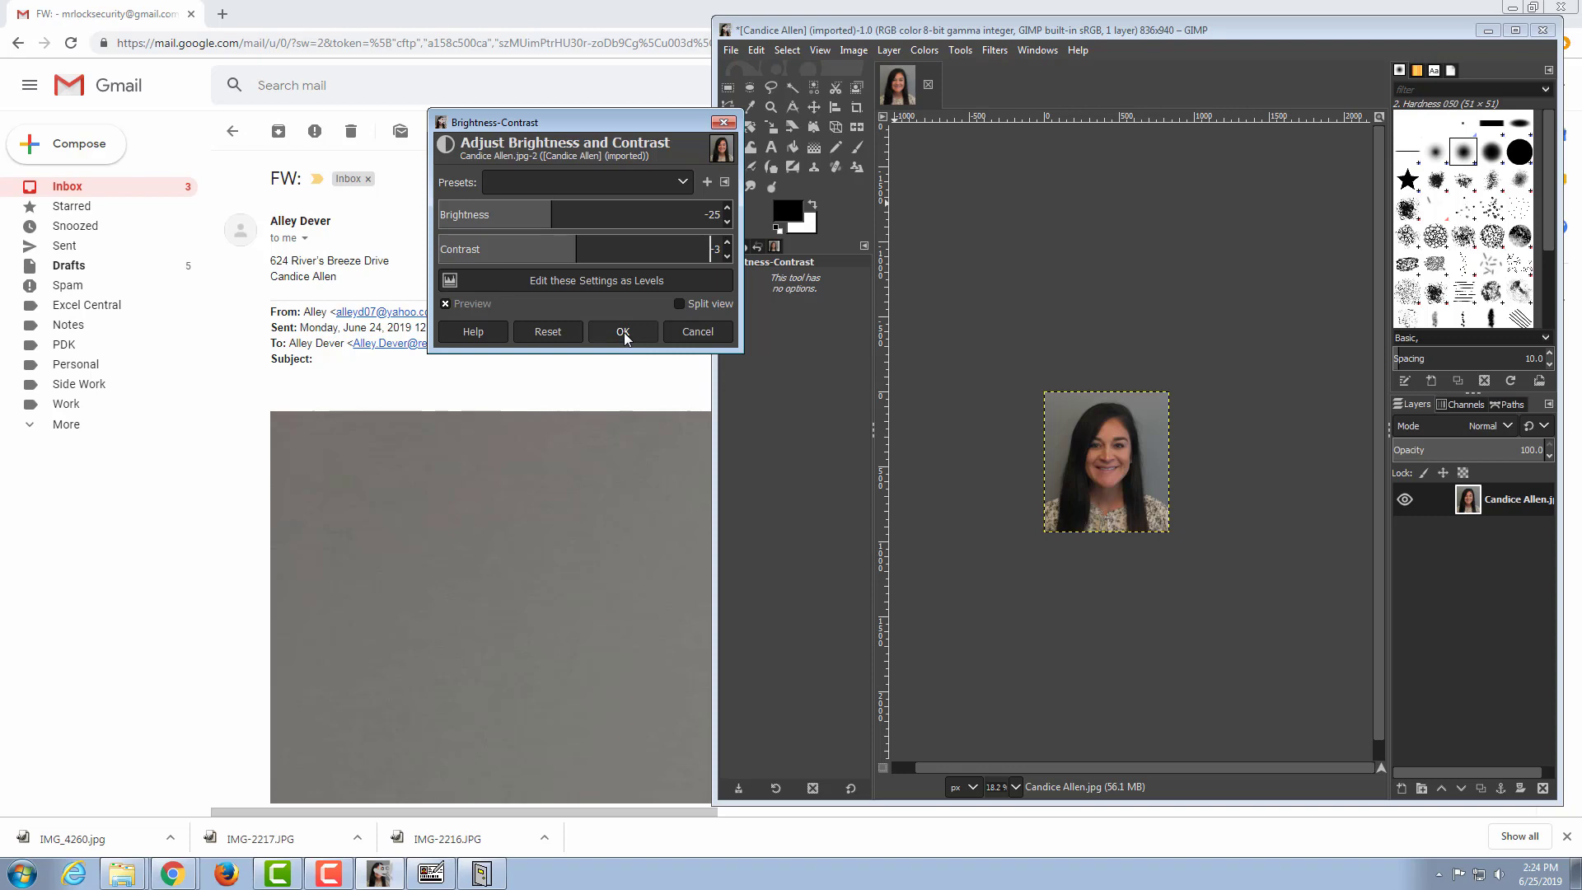
# Step: Fine-tune the brightness up and down and apply the Brightness-Contrast adjustment to the photo
pyautogui.click(727, 209)
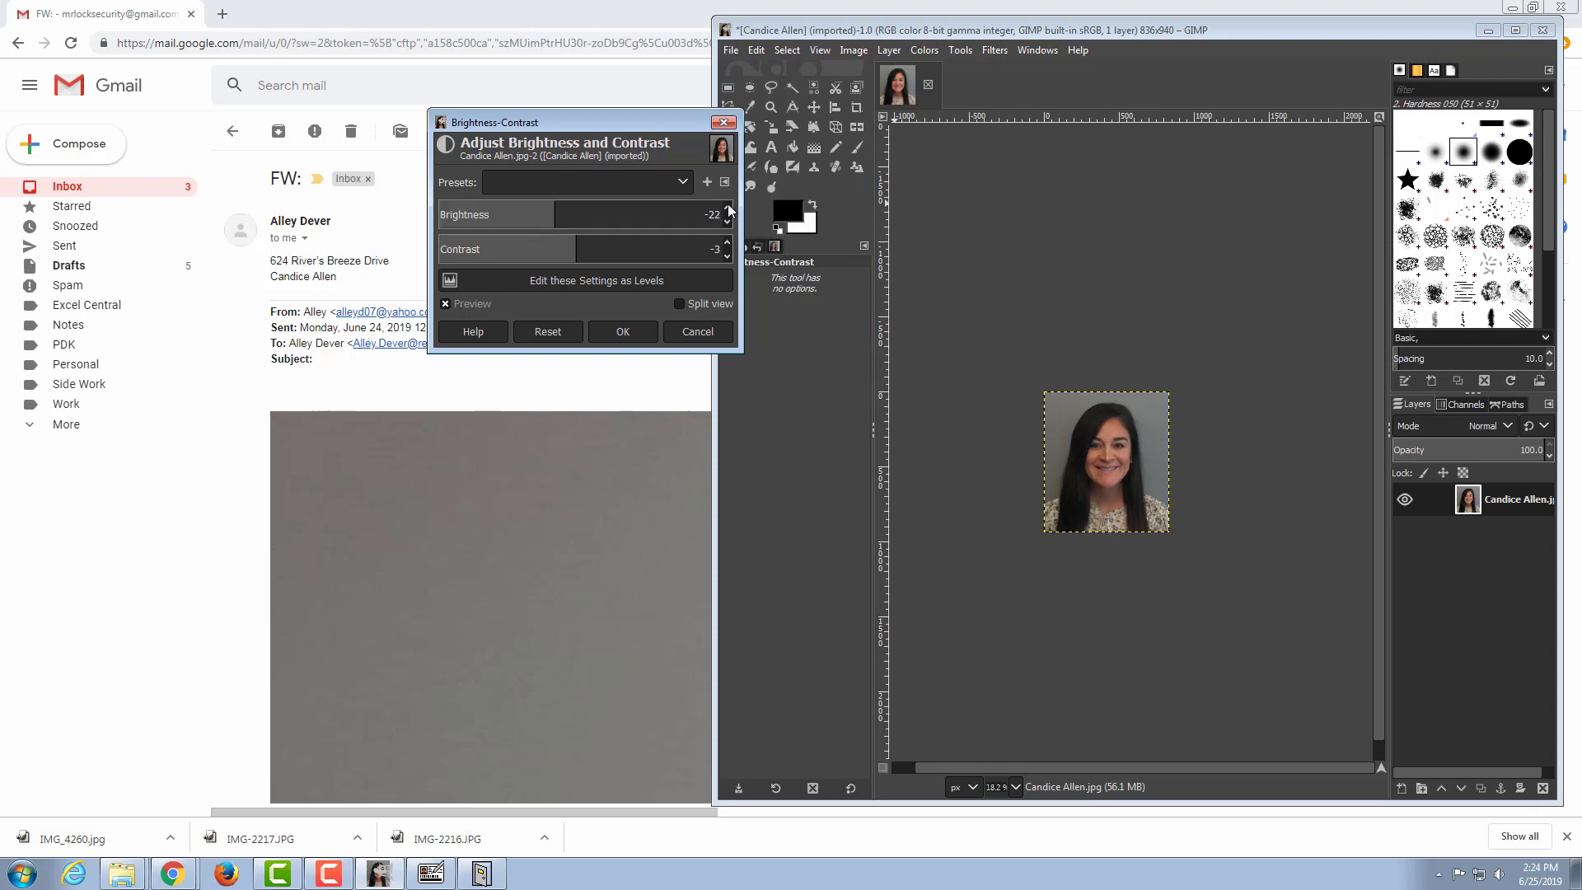
pyautogui.click(728, 209)
pyautogui.click(727, 222)
pyautogui.click(727, 221)
pyautogui.click(728, 222)
pyautogui.click(728, 221)
pyautogui.click(728, 222)
pyautogui.click(625, 331)
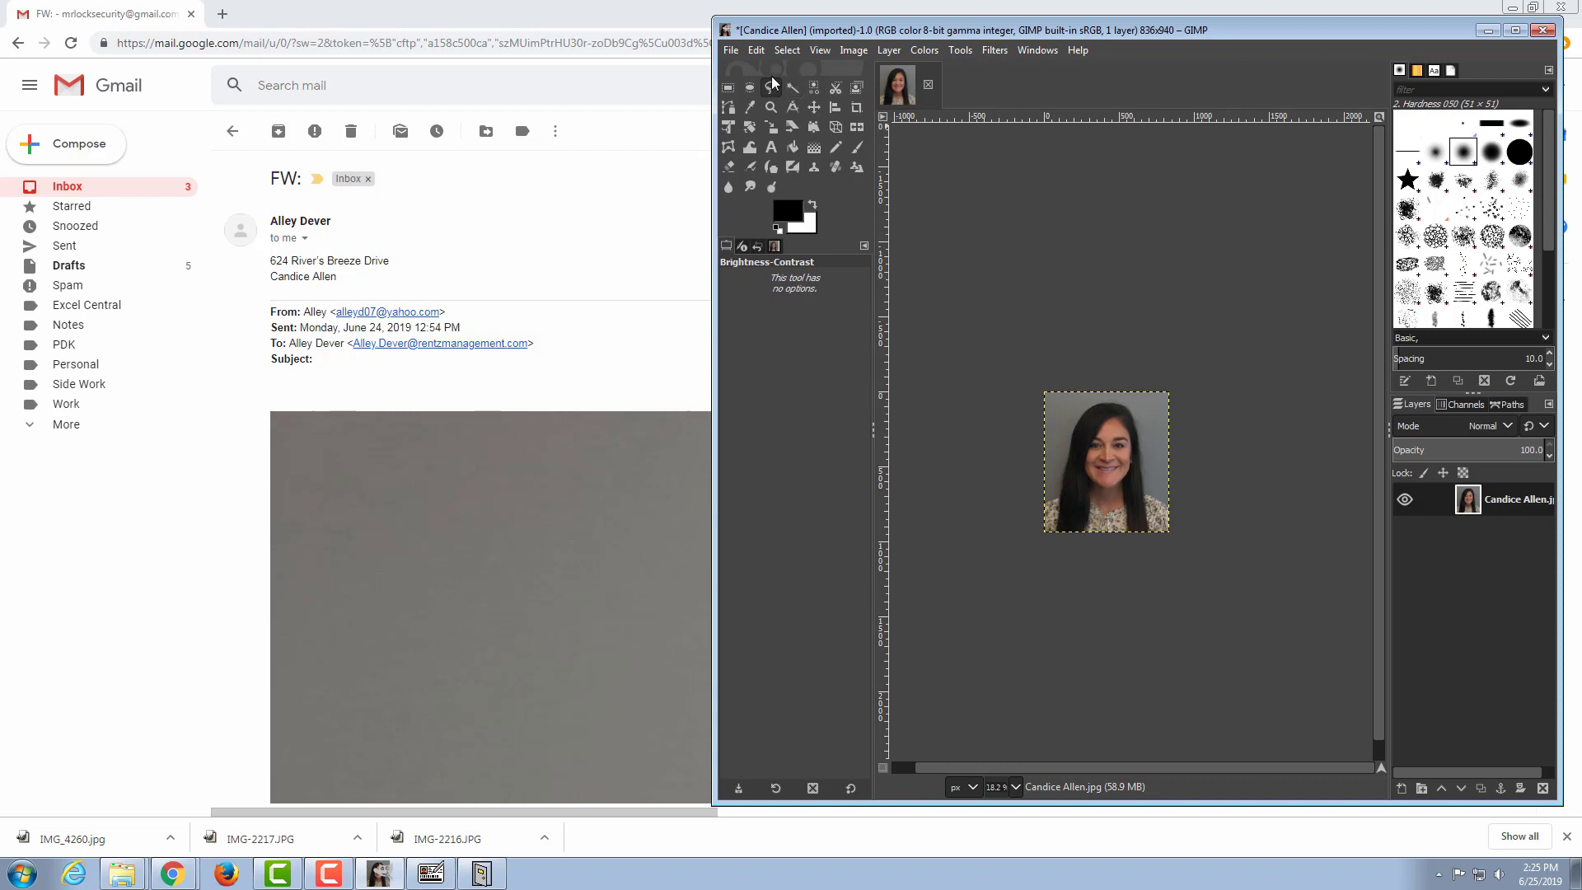
# Step: Overwrite the resident's original JPEG file with the edited photo, exporting at quality 94
pyautogui.click(730, 50)
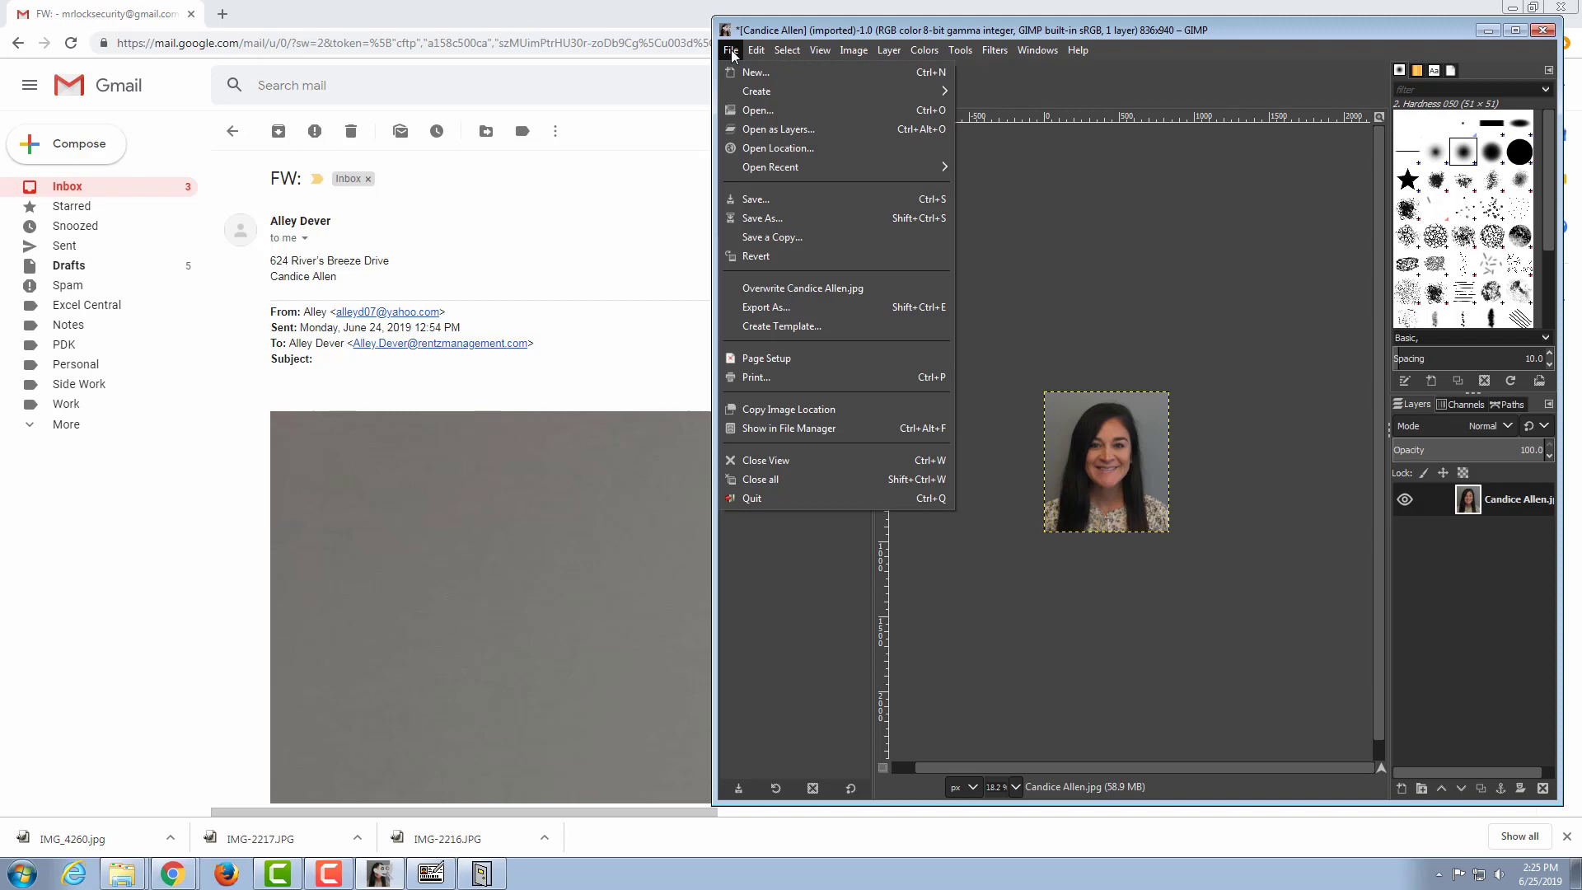
pyautogui.click(810, 288)
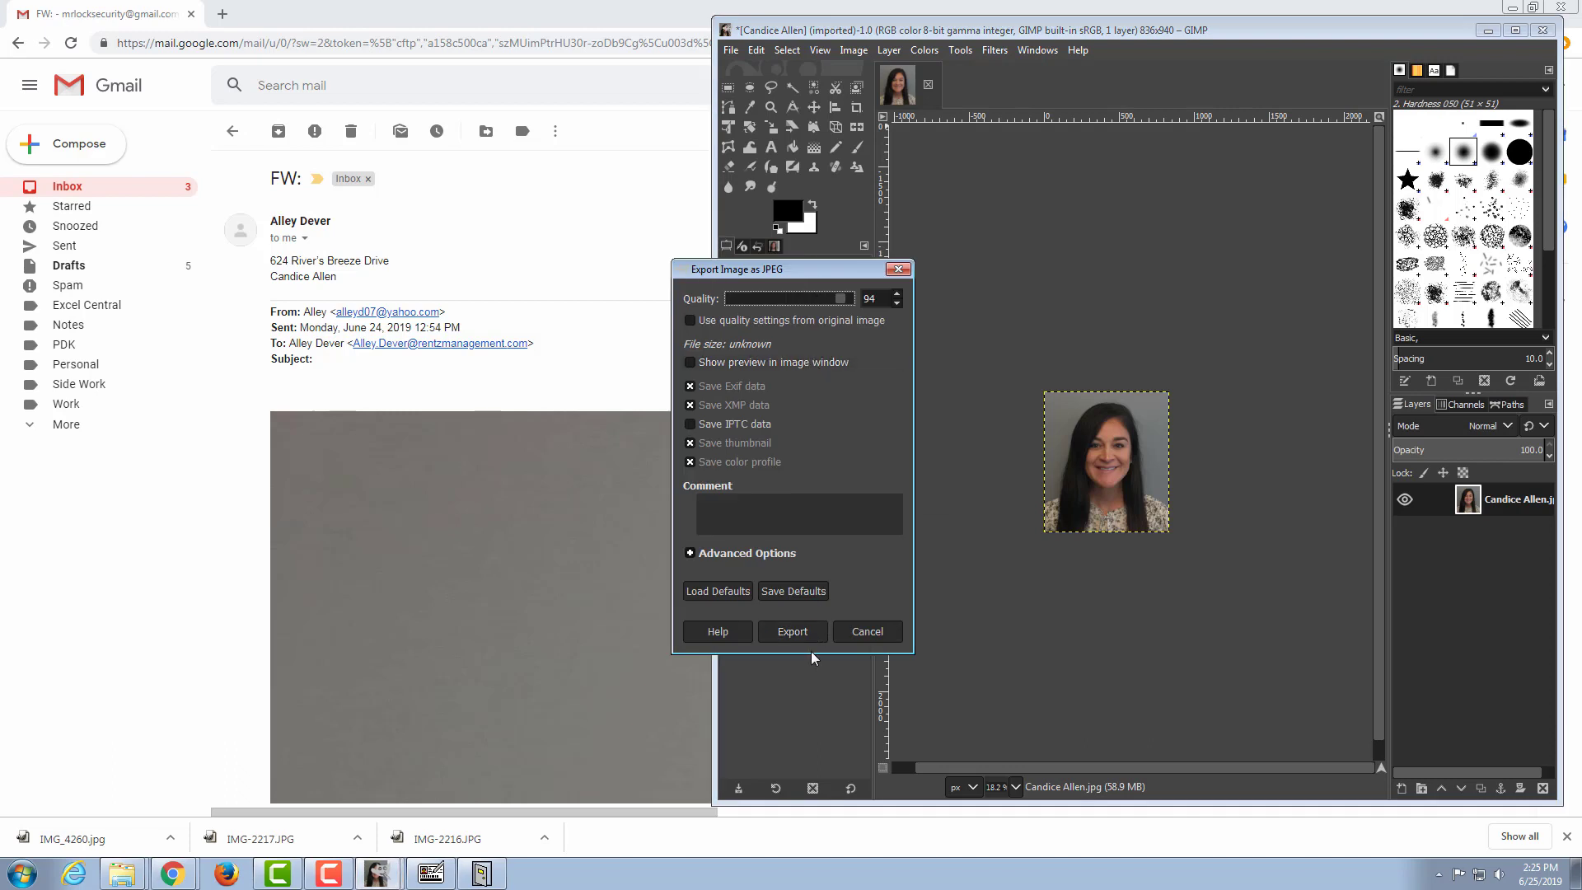
pyautogui.click(793, 631)
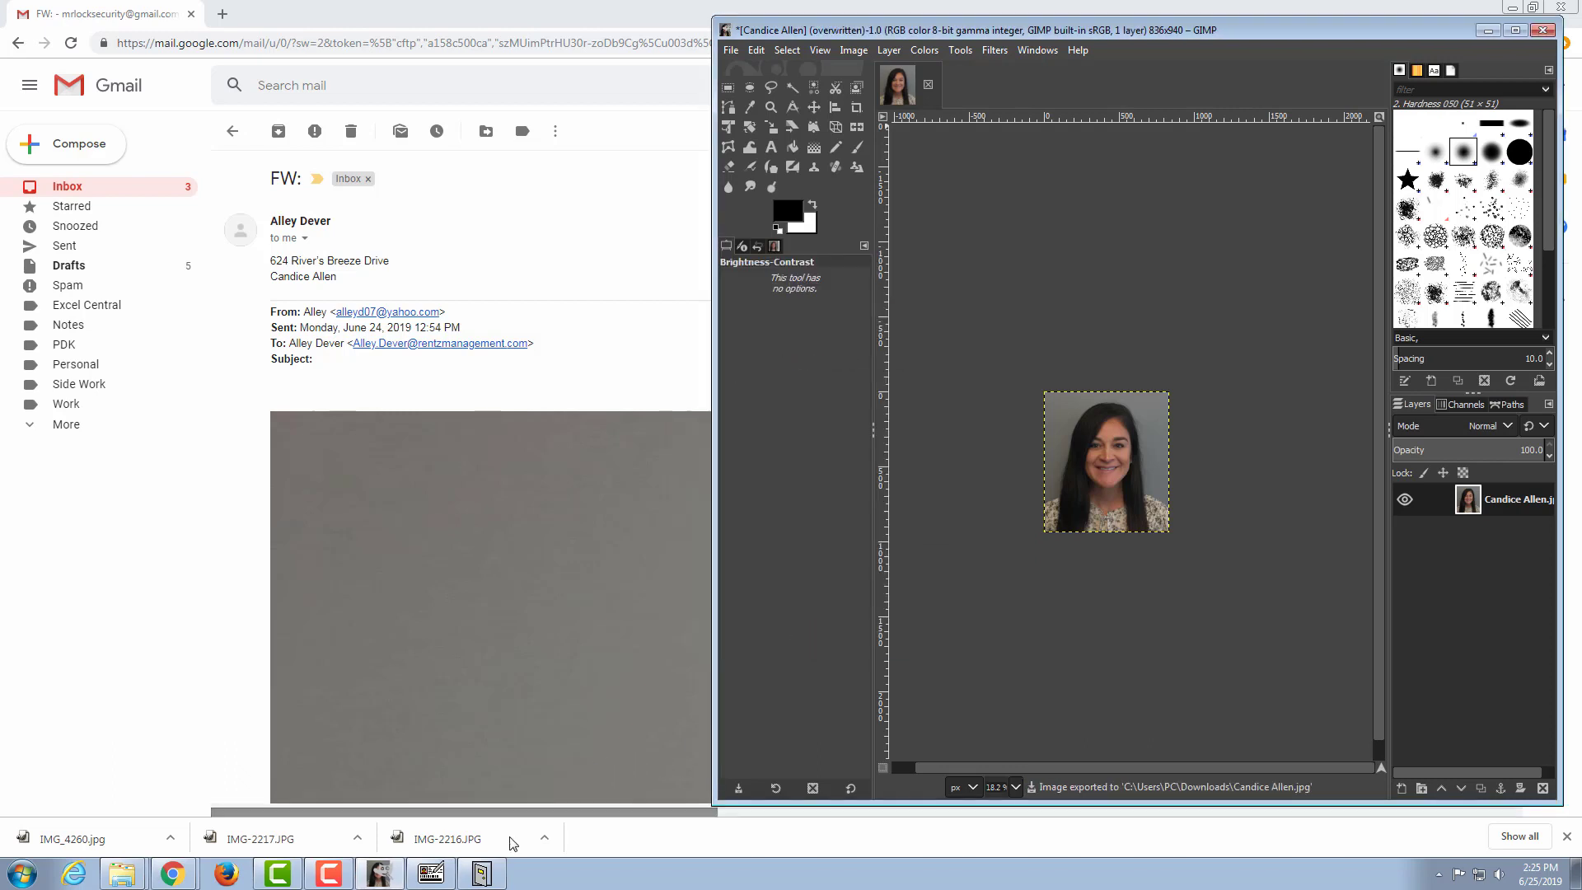
# Step: Bring up the Downloads folder, place its window beside GIMP, and enlarge it to show the Date modified column in full
pyautogui.moveTo(124, 875)
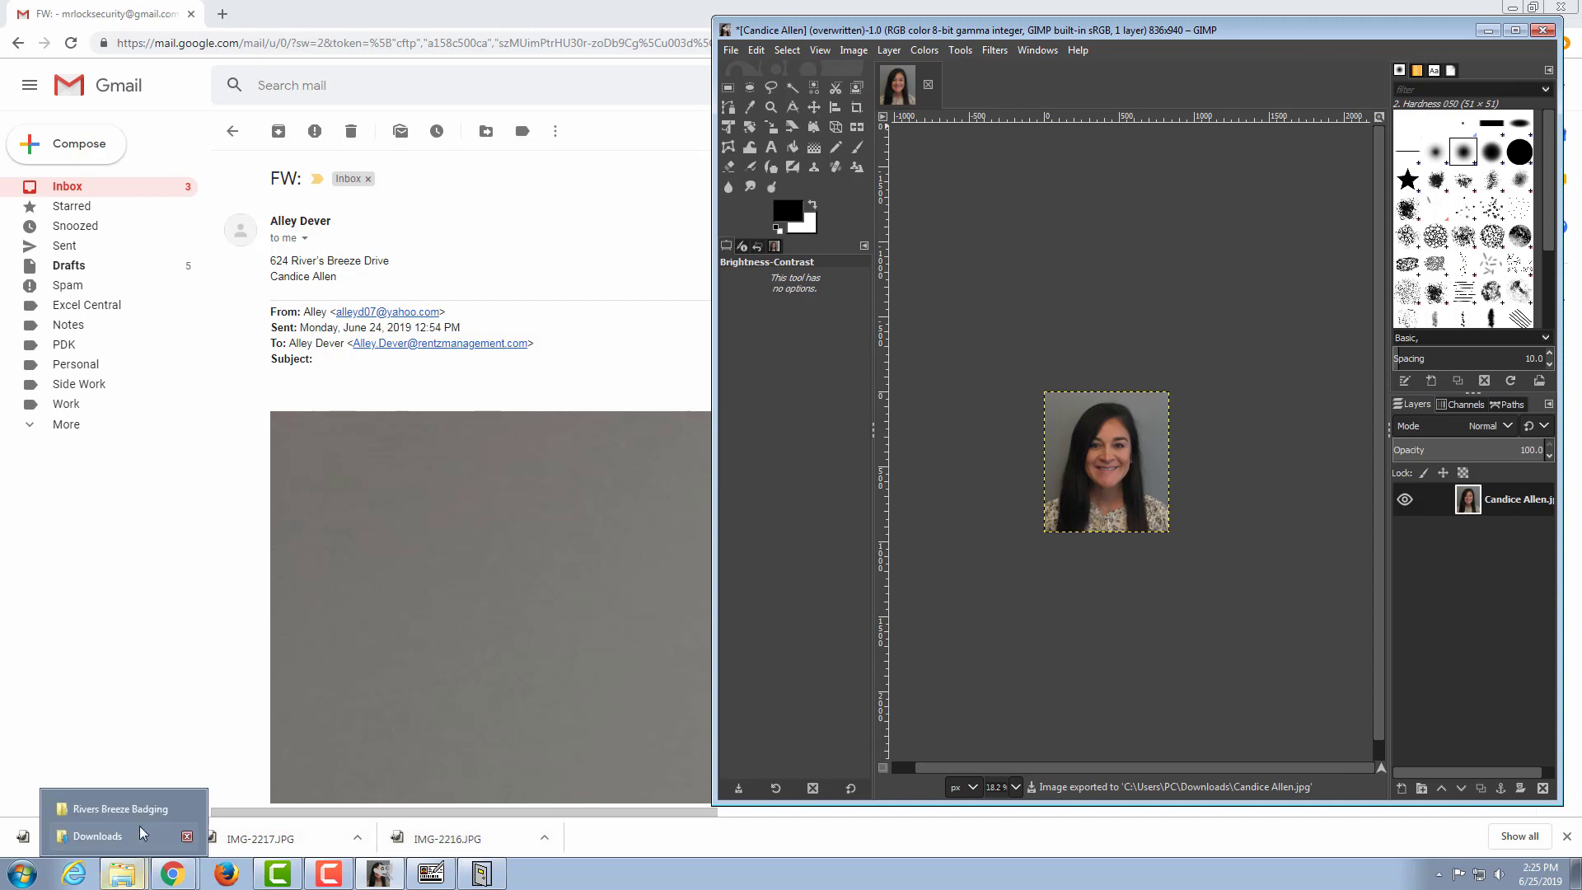
pyautogui.click(133, 846)
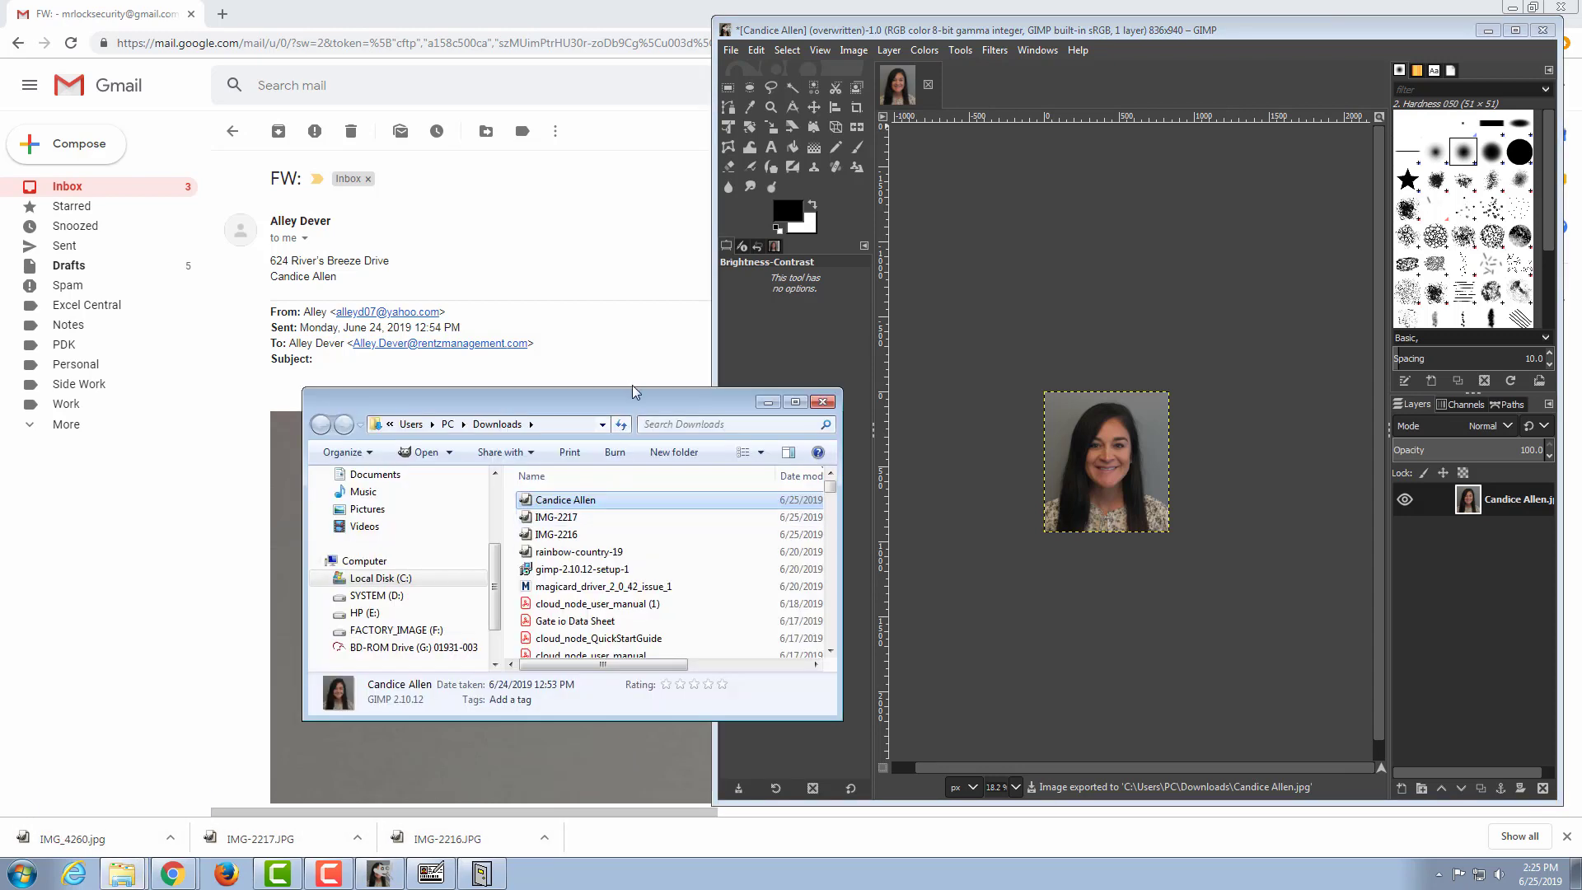
pyautogui.moveTo(620, 401); pyautogui.dragTo(566, 308)
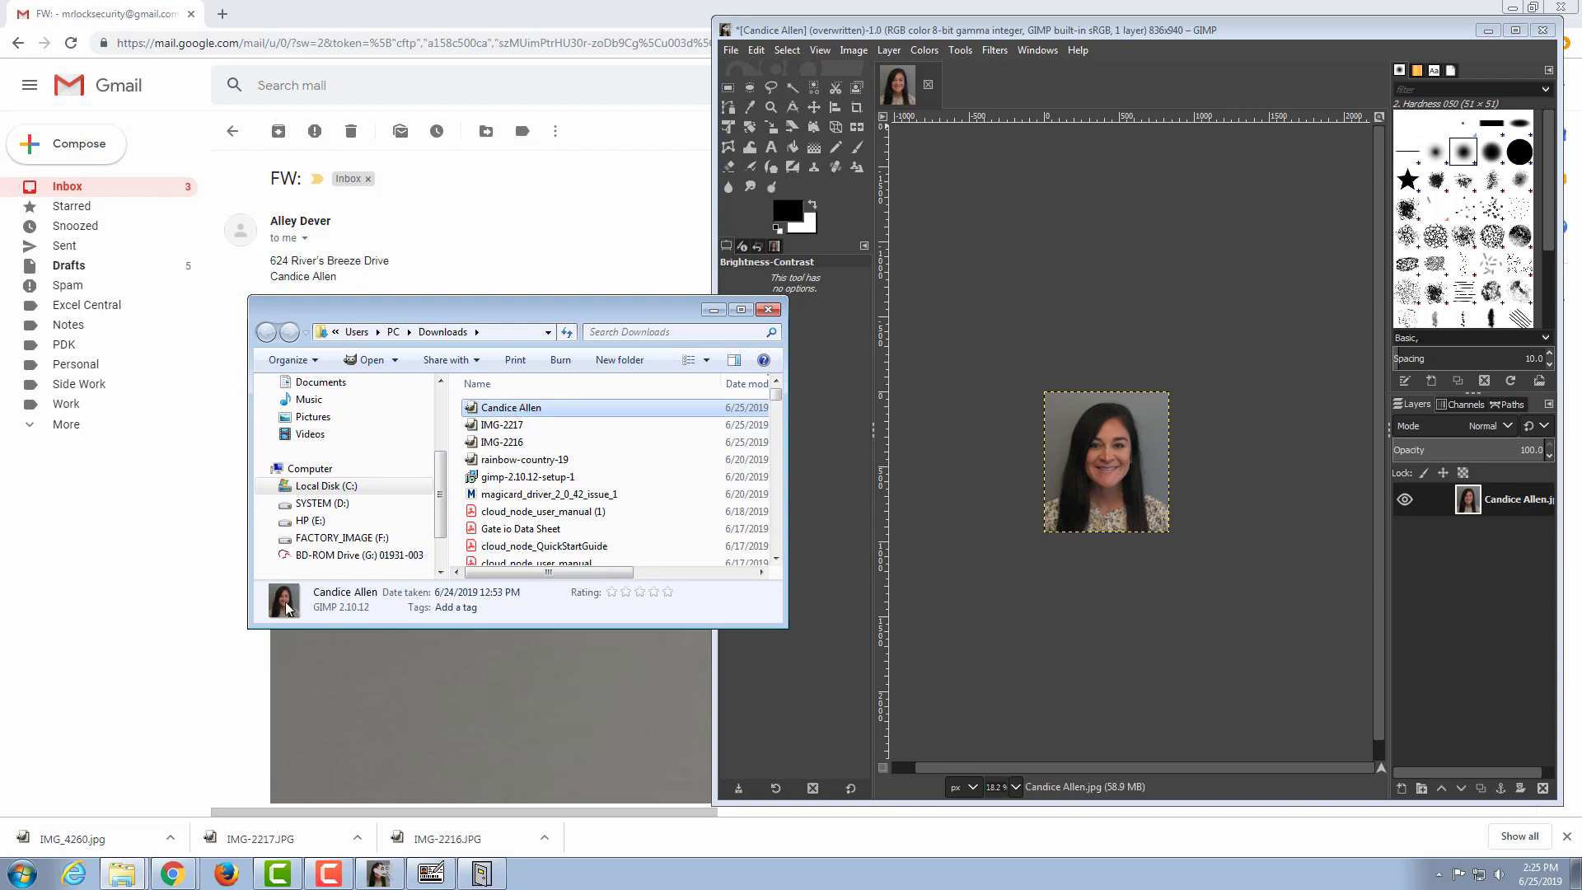
pyautogui.moveTo(544, 309); pyautogui.dragTo(410, 222)
pyautogui.moveTo(650, 536); pyautogui.dragTo(697, 675)
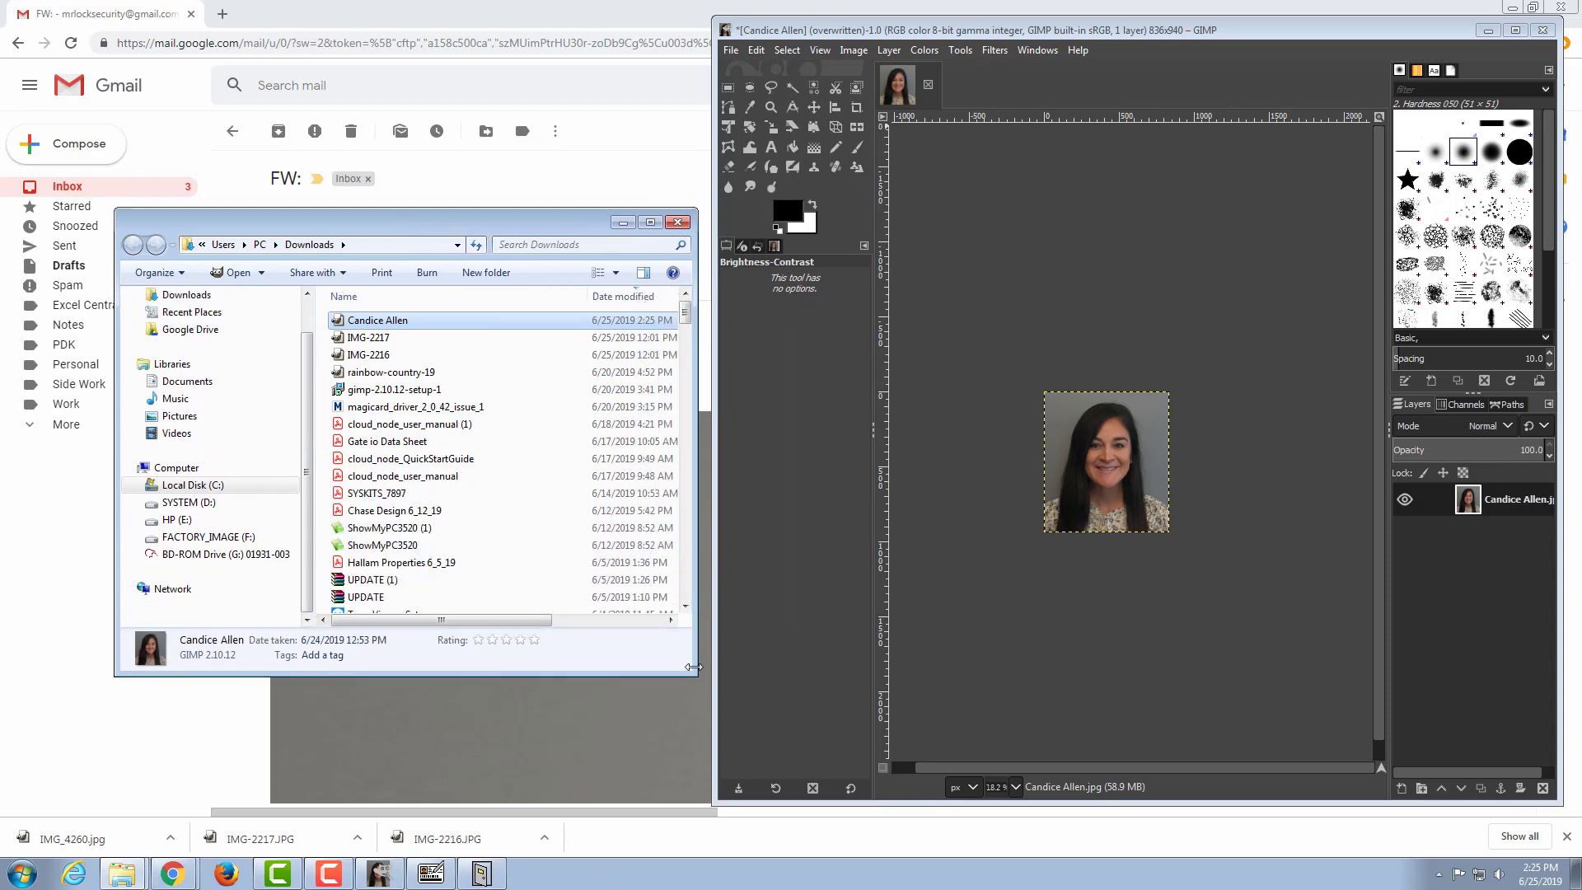
# Step: Show the Downloads files as large icons, minimize GIMP, and move the folder window clear of the resident's details in the email
pyautogui.click(616, 274)
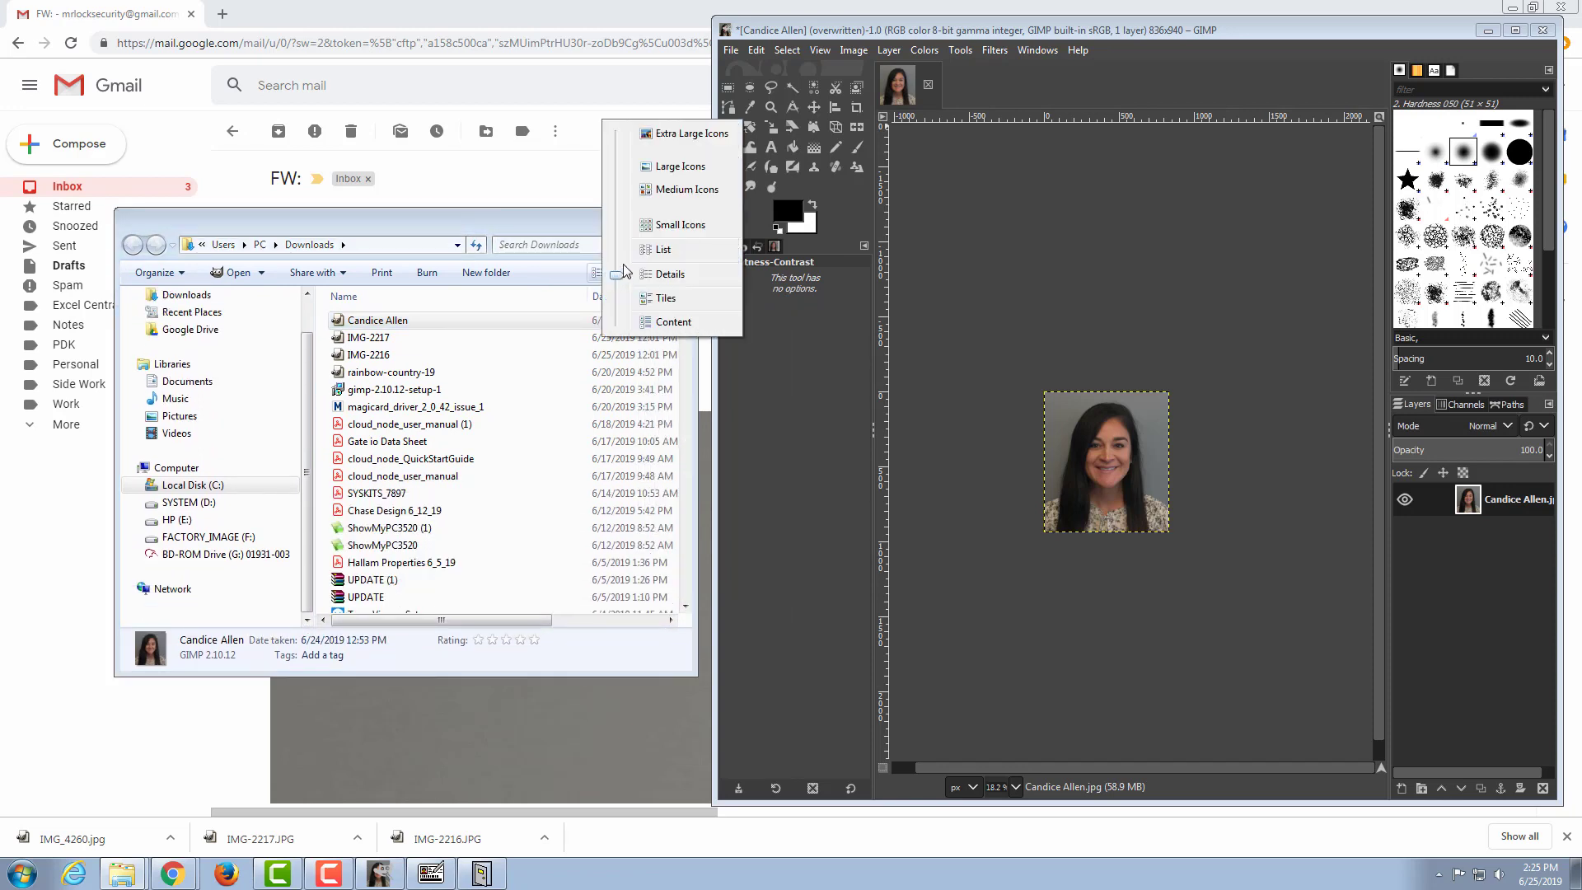
pyautogui.click(666, 167)
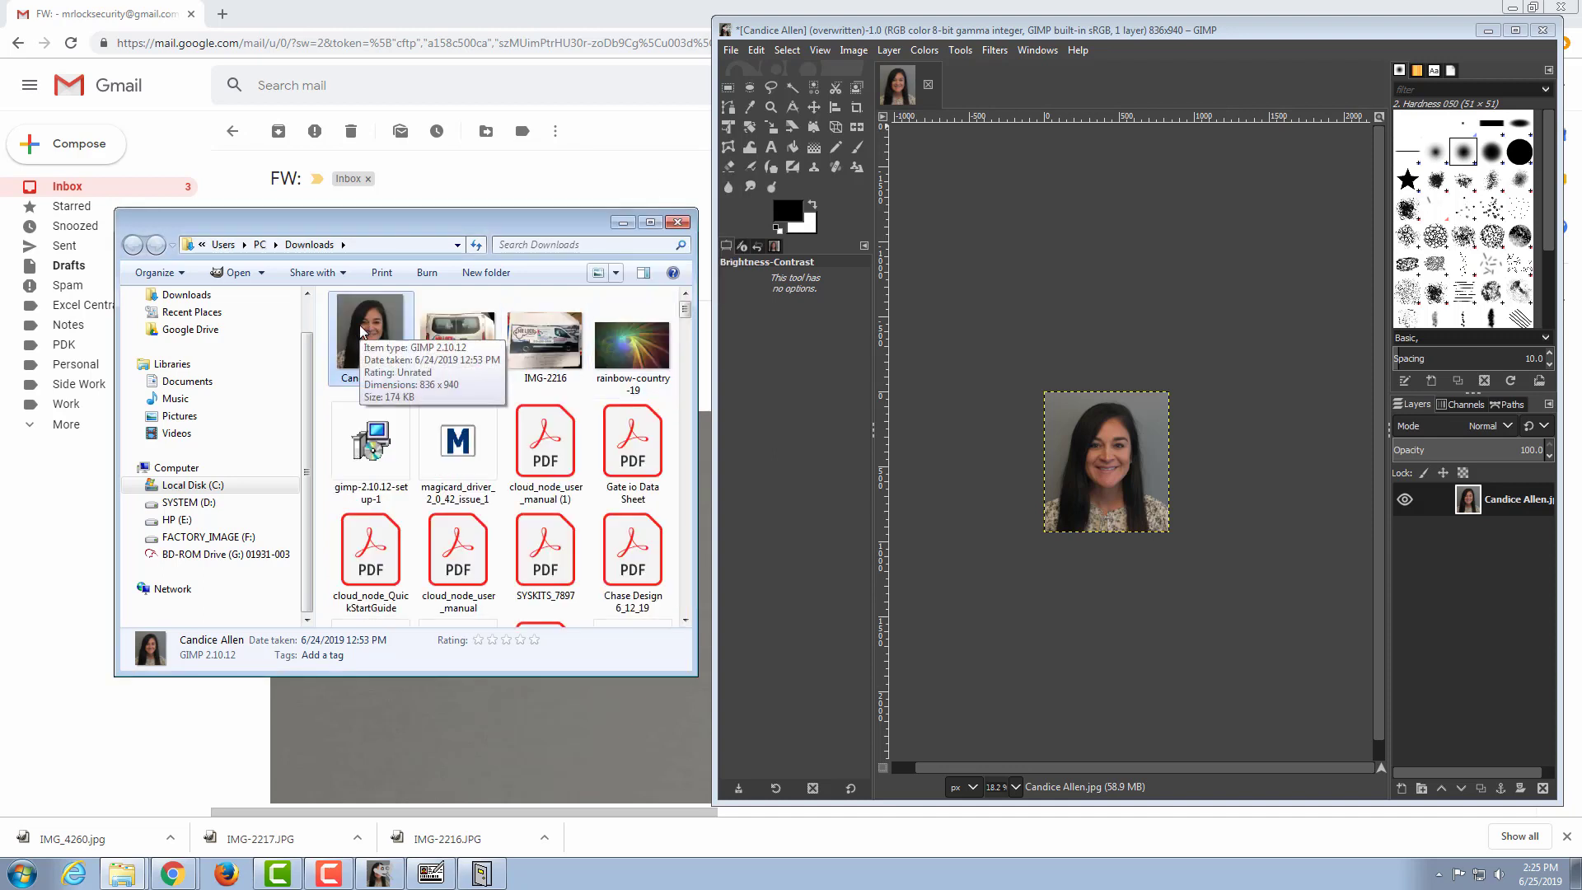
pyautogui.moveTo(362, 227); pyautogui.dragTo(355, 246)
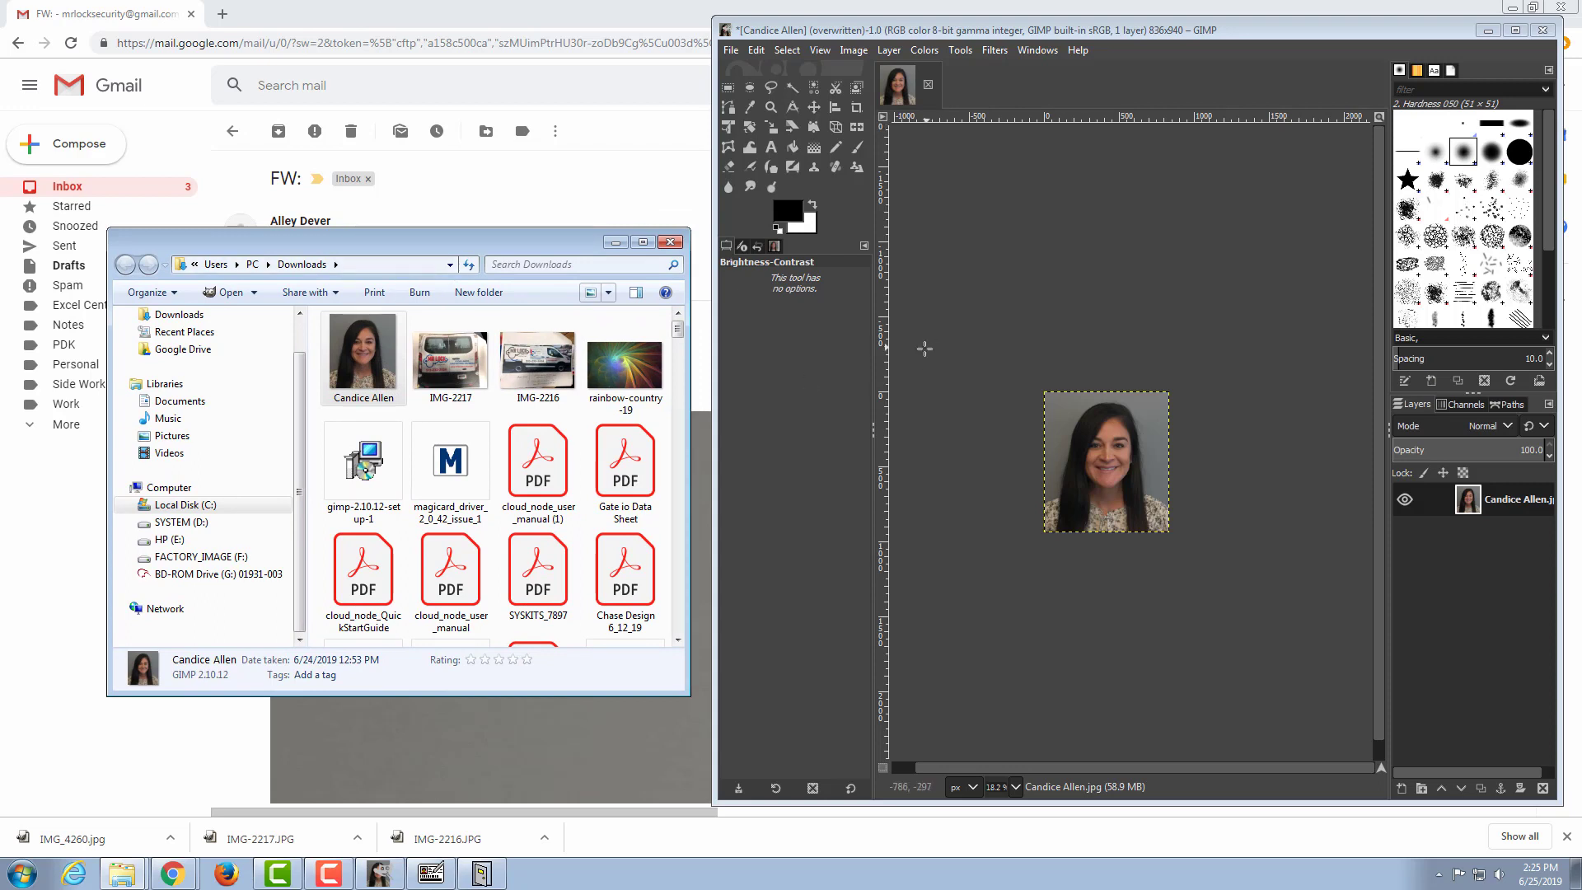
pyautogui.click(1488, 31)
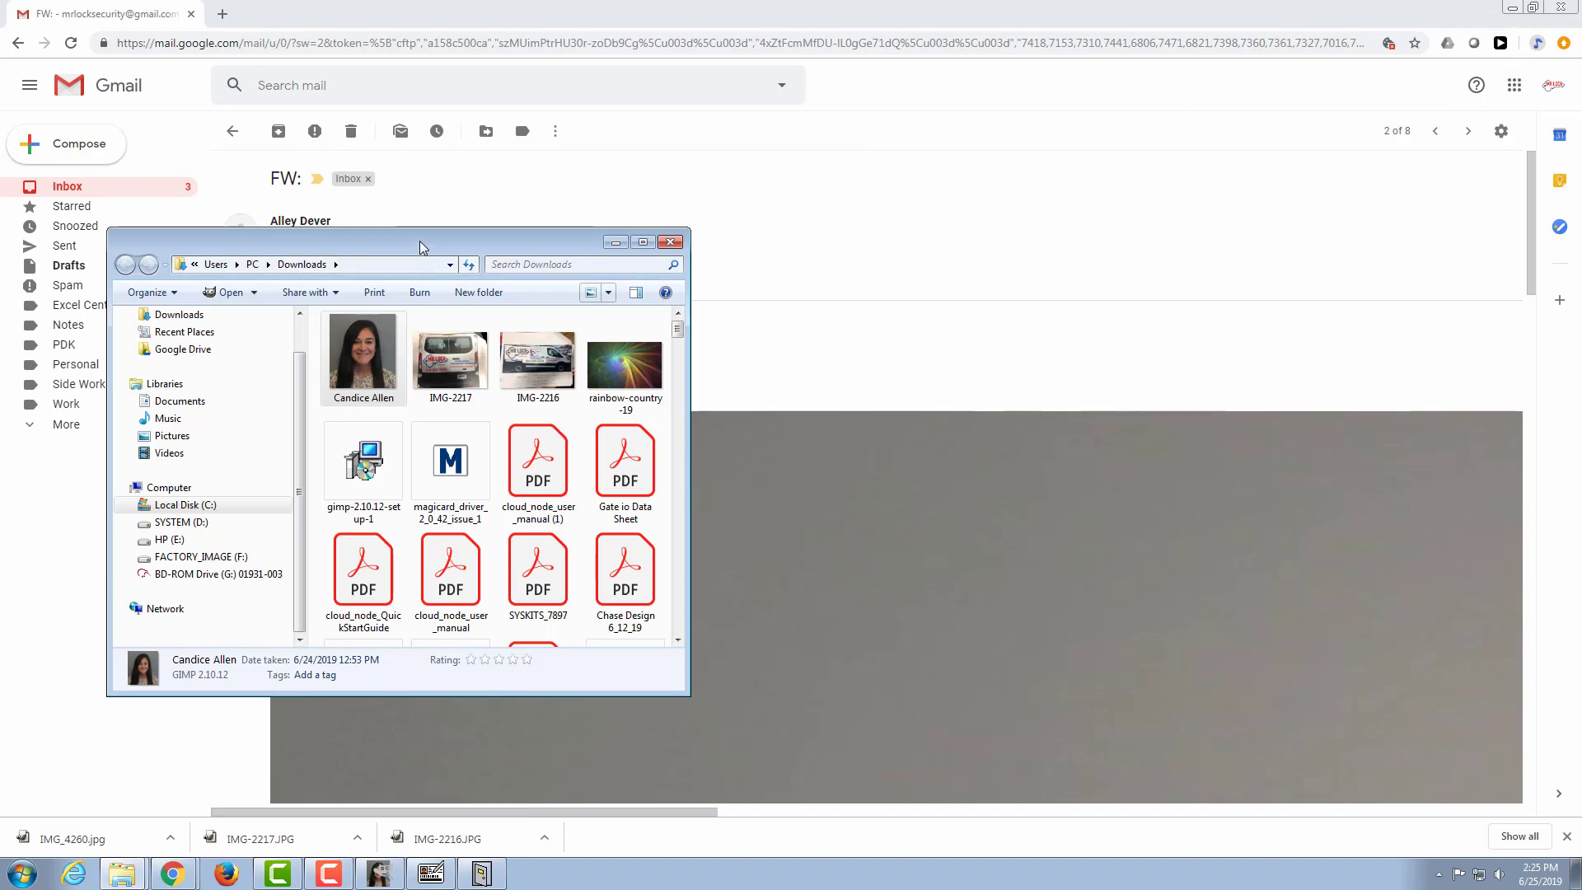
pyautogui.moveTo(422, 247); pyautogui.dragTo(457, 317)
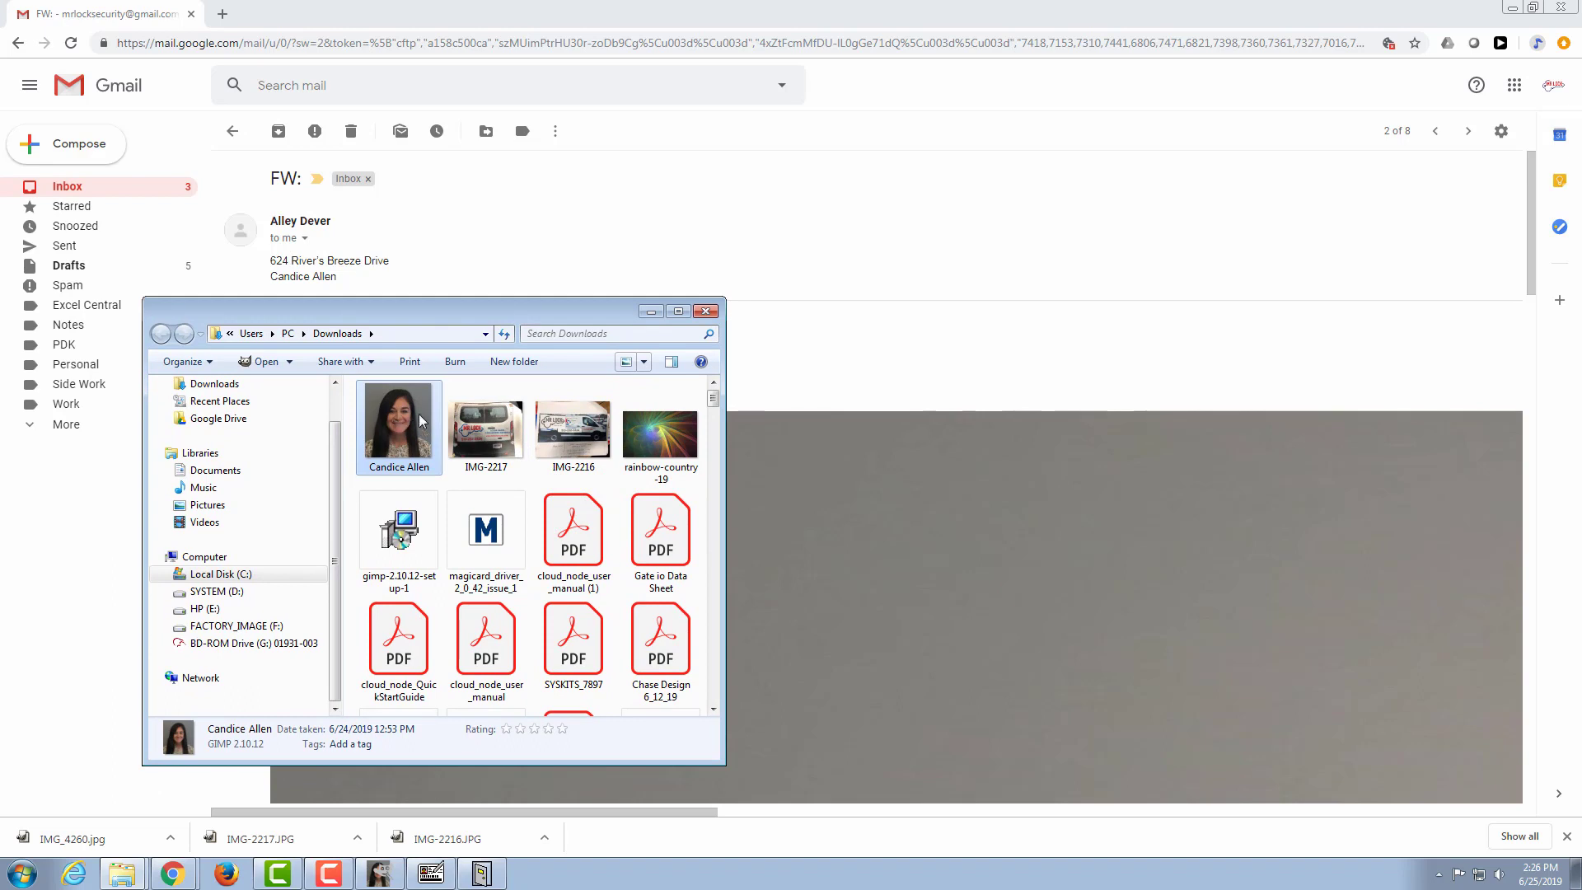
# Step: Cut the resident's edited photo from the Downloads folder
pyautogui.moveTo(337, 476); pyautogui.dragTo(338, 423)
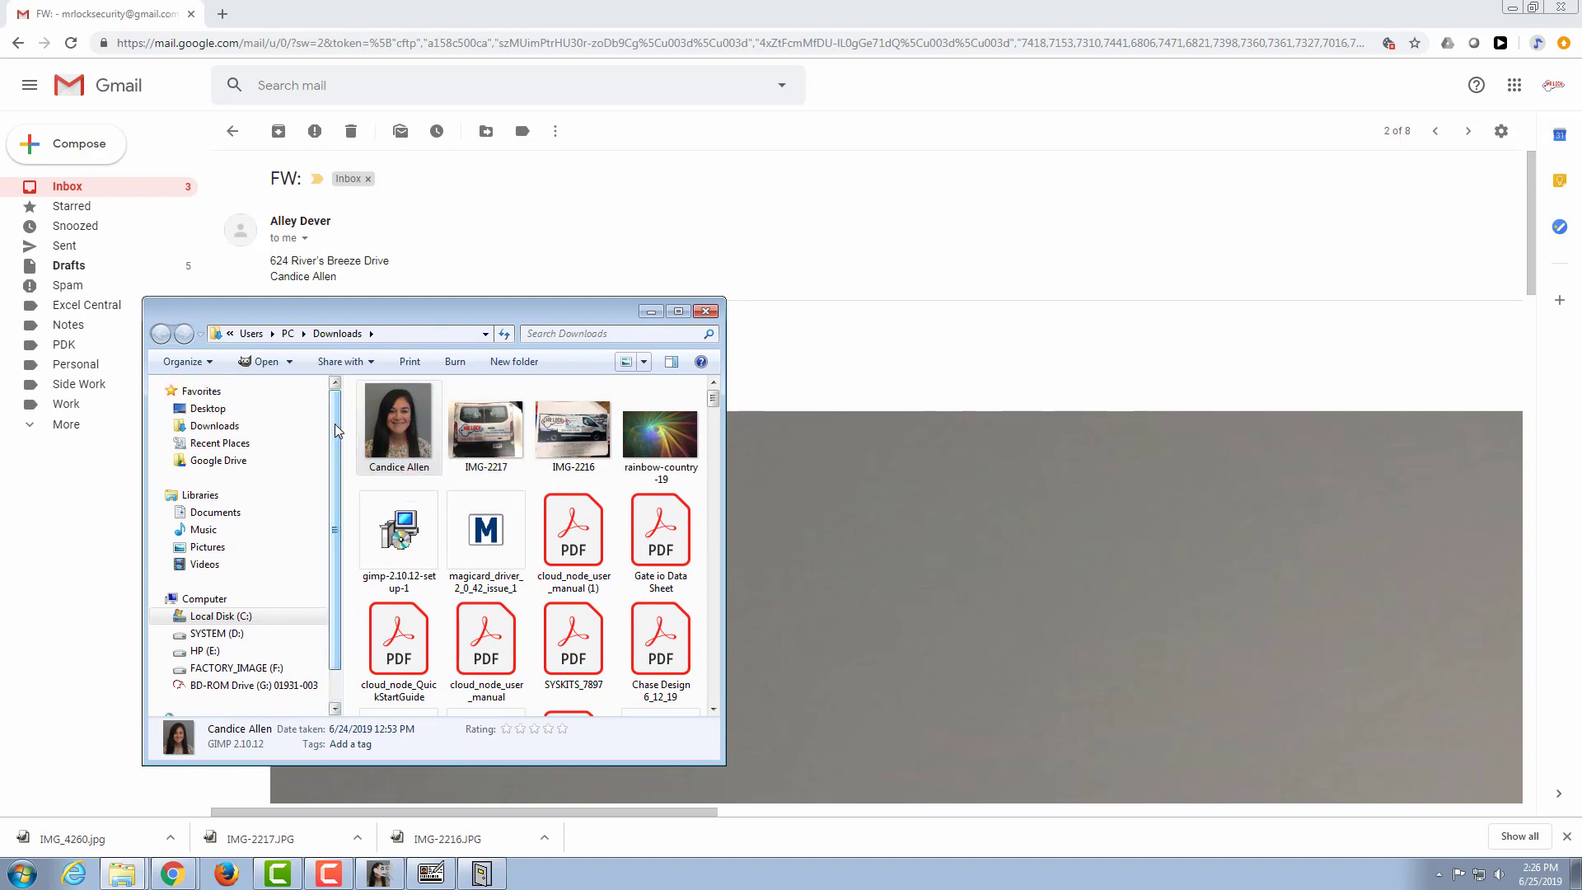
pyautogui.rightClick(398, 423)
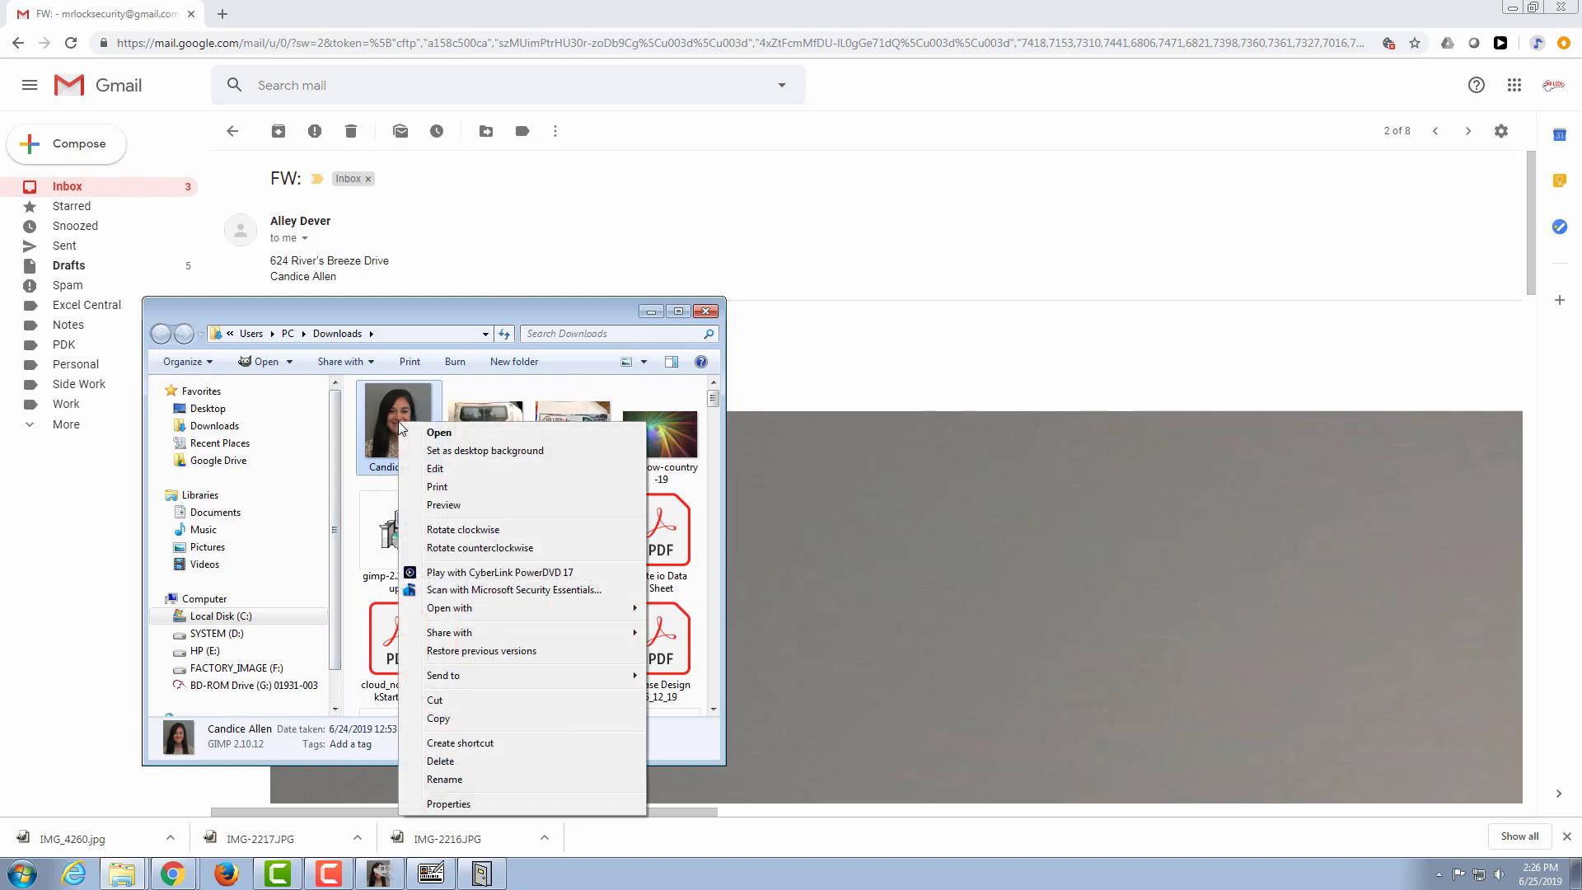
pyautogui.click(506, 701)
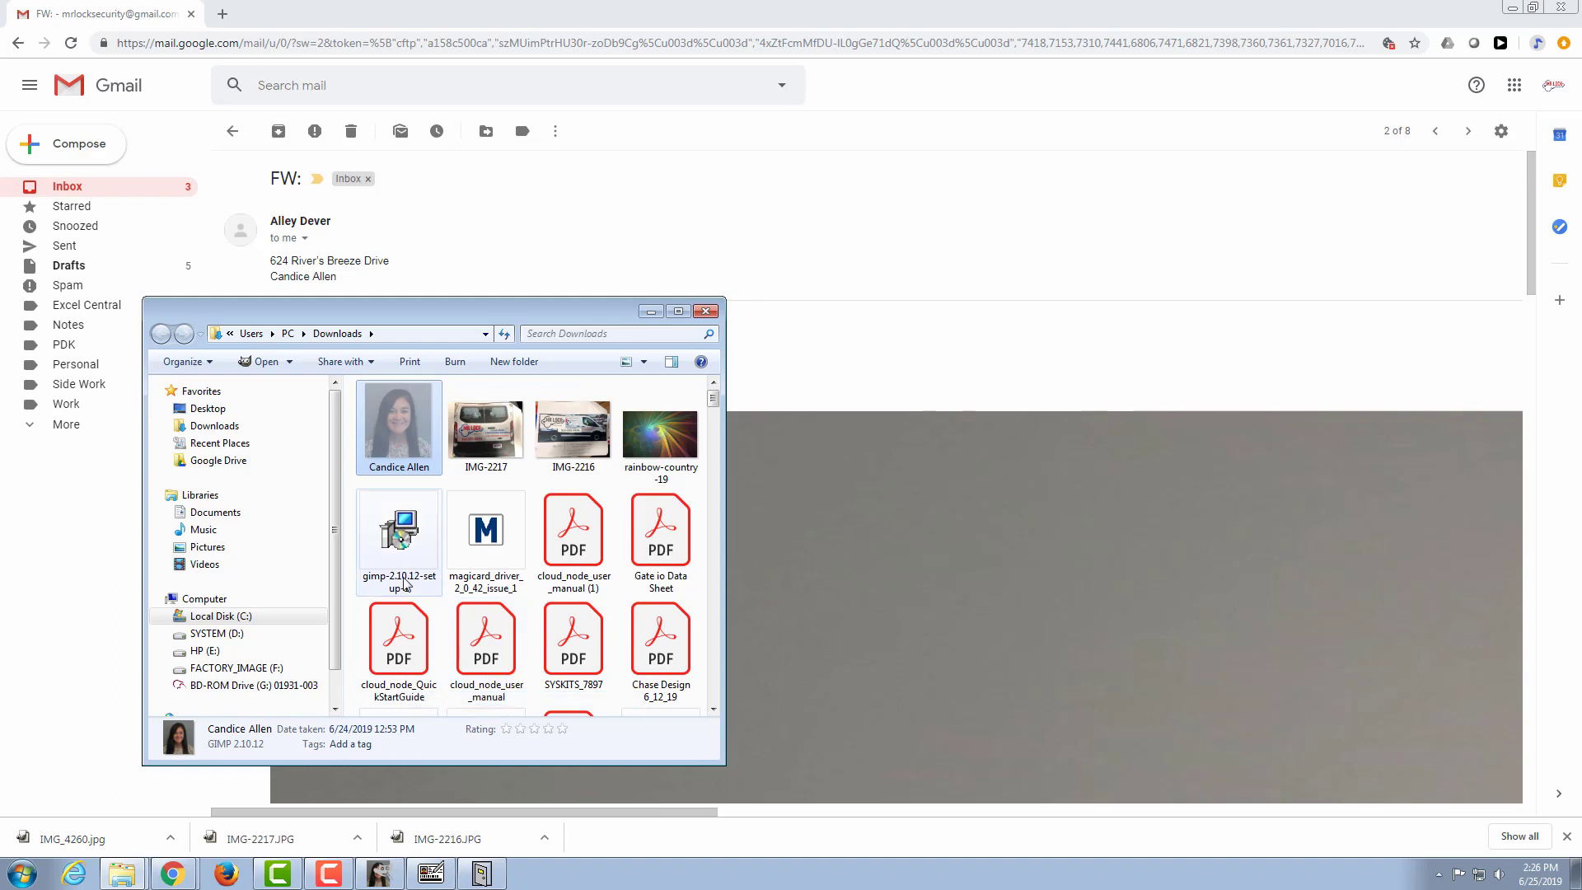
# Step: Paste the cut photo into Google Drive's Keri Systems > Rentz > Rivers Breeze > Rivers Breeze Pics folder
pyautogui.click(230, 462)
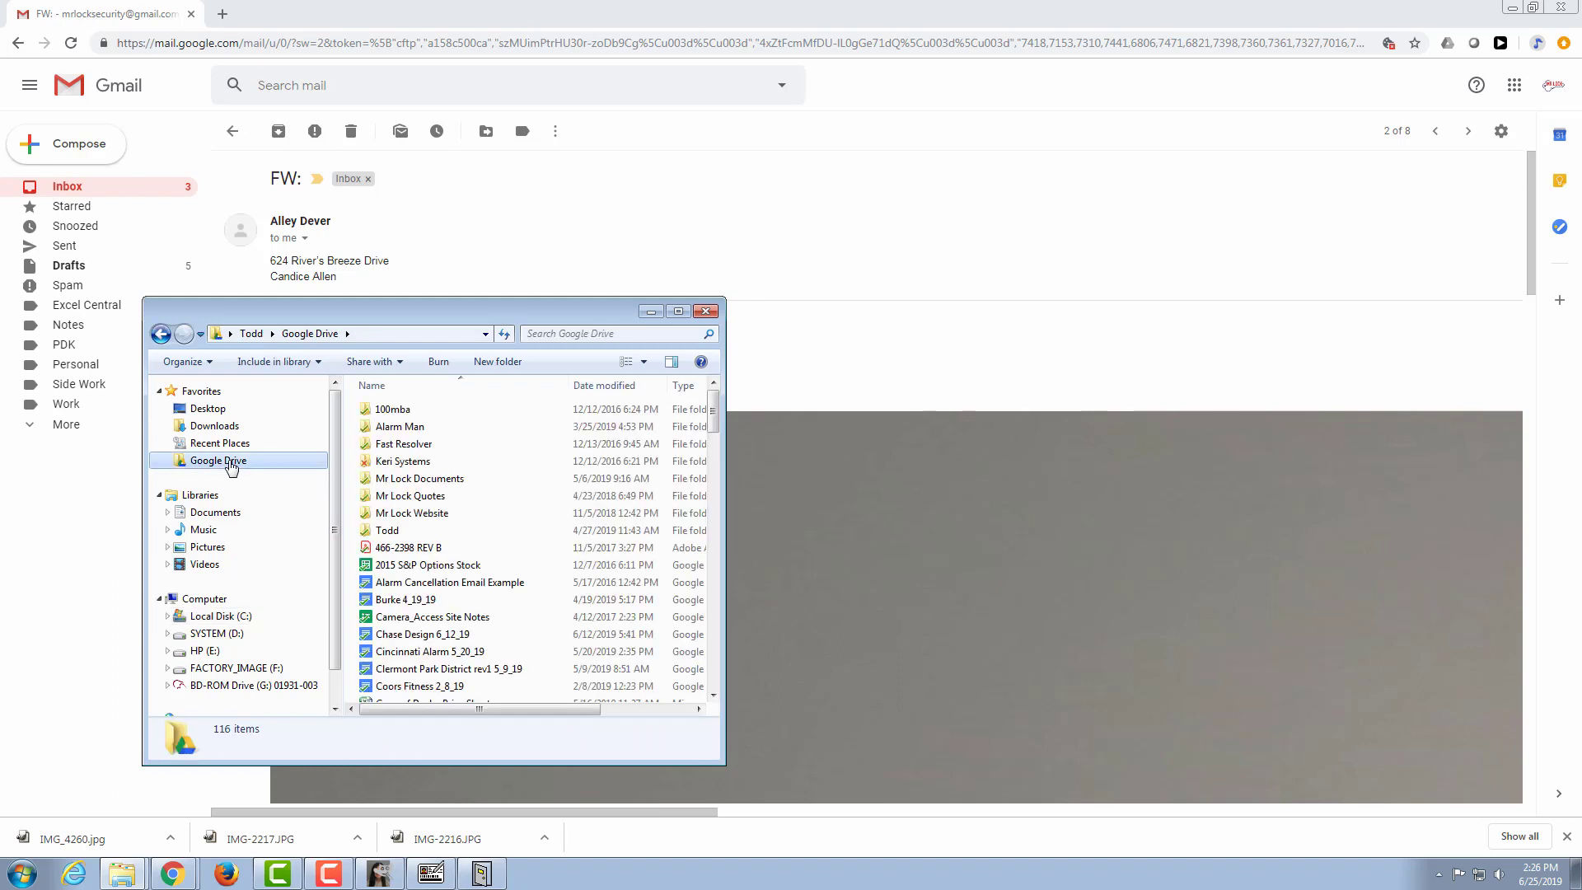
pyautogui.click(402, 464)
pyautogui.doubleClick(402, 464)
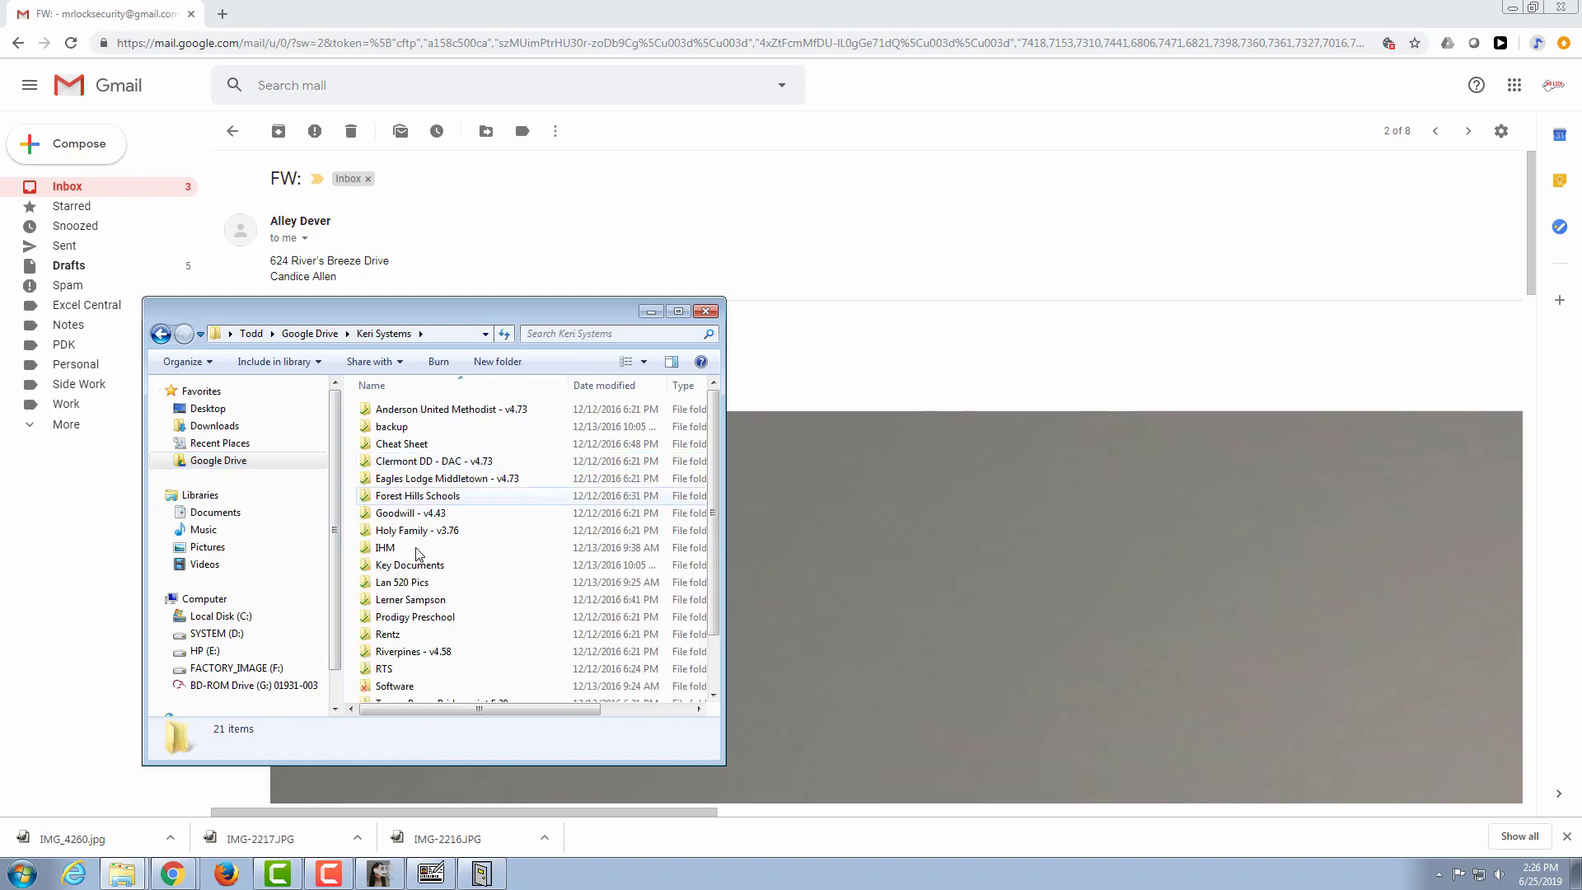
pyautogui.scroll(-1, 392, 577)
pyautogui.doubleClick(387, 589)
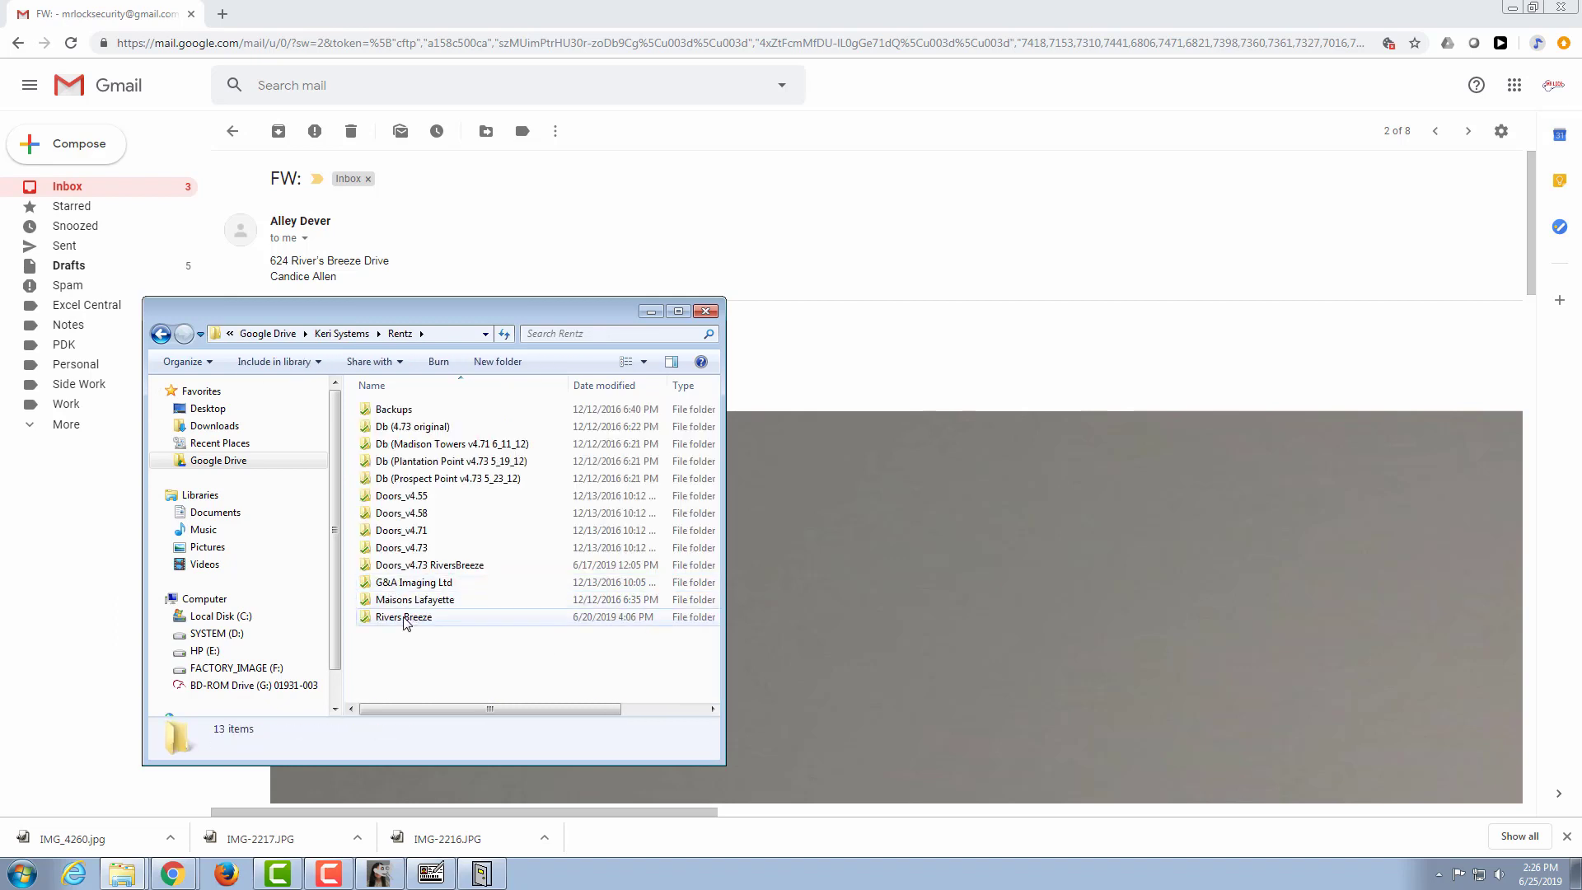
pyautogui.doubleClick(405, 619)
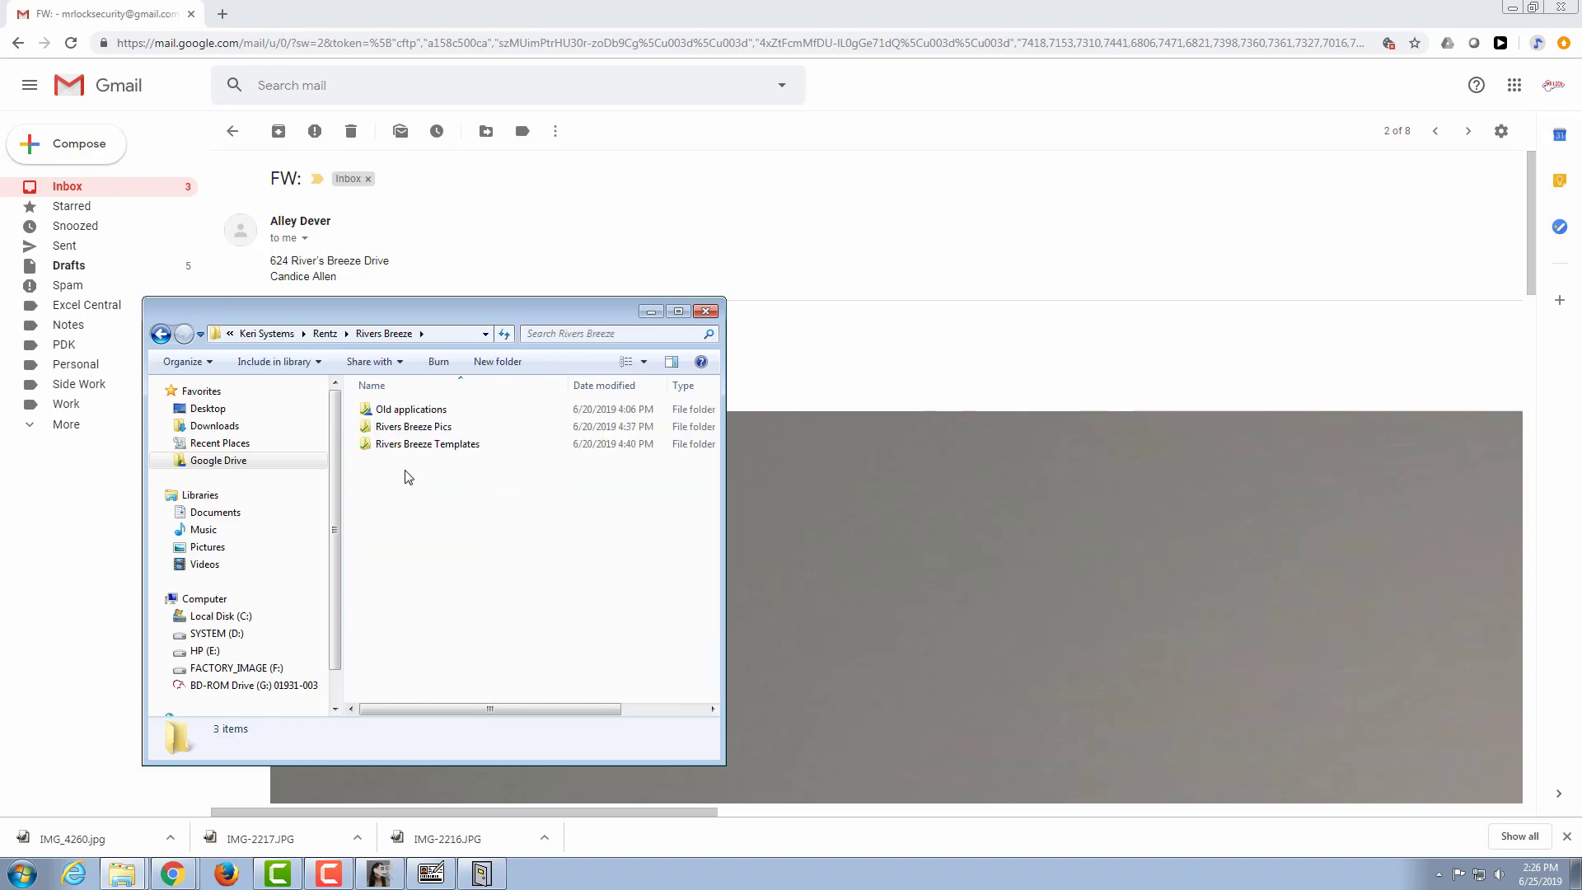
pyautogui.doubleClick(417, 428)
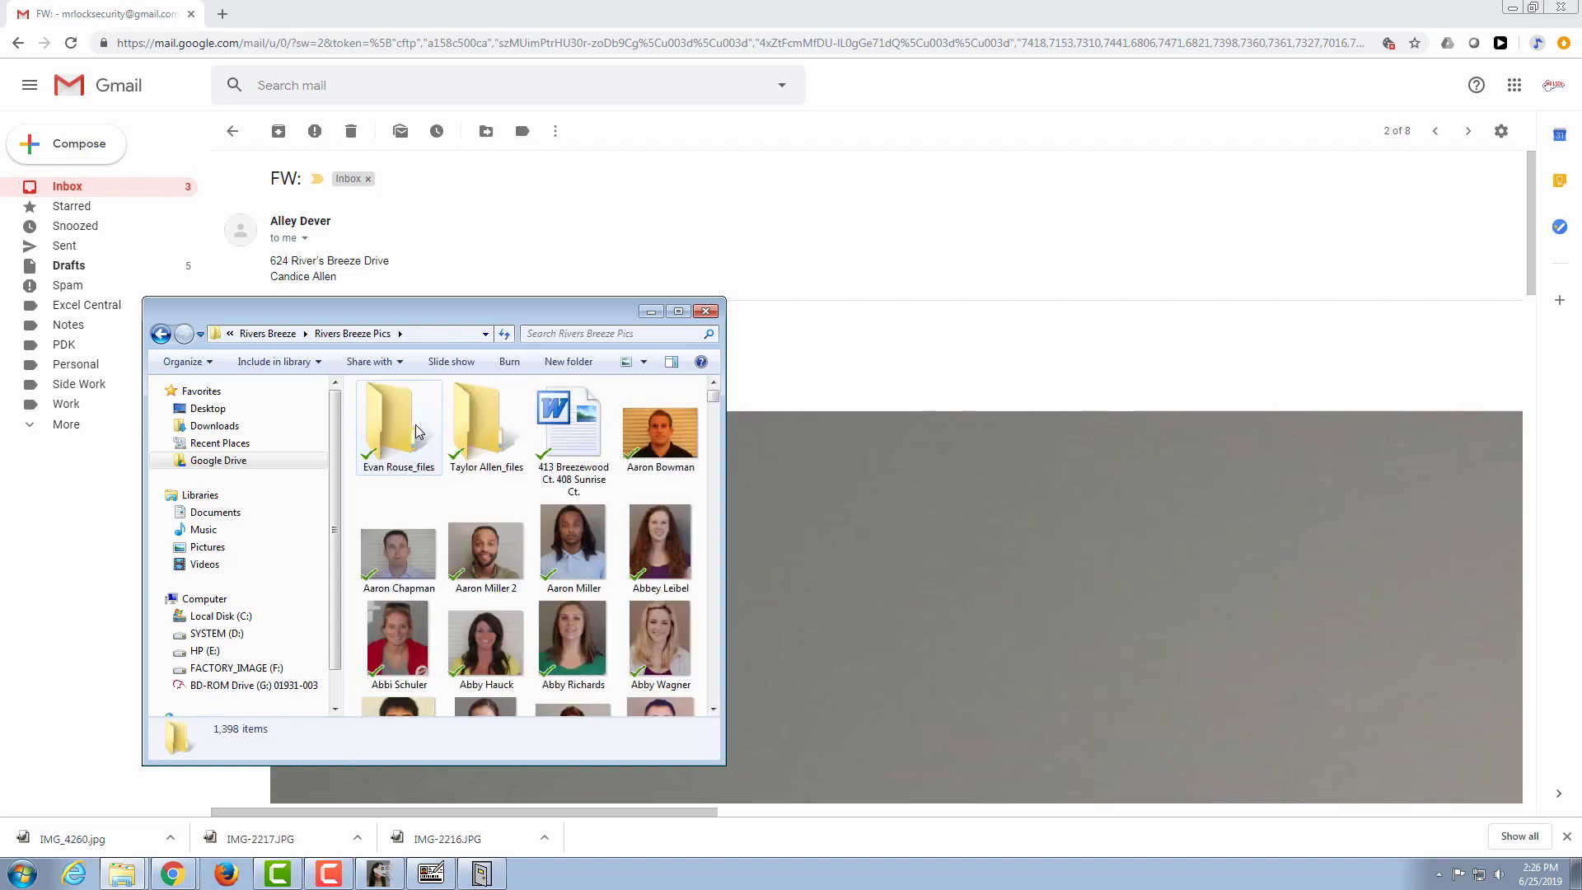
pyautogui.rightClick(443, 493)
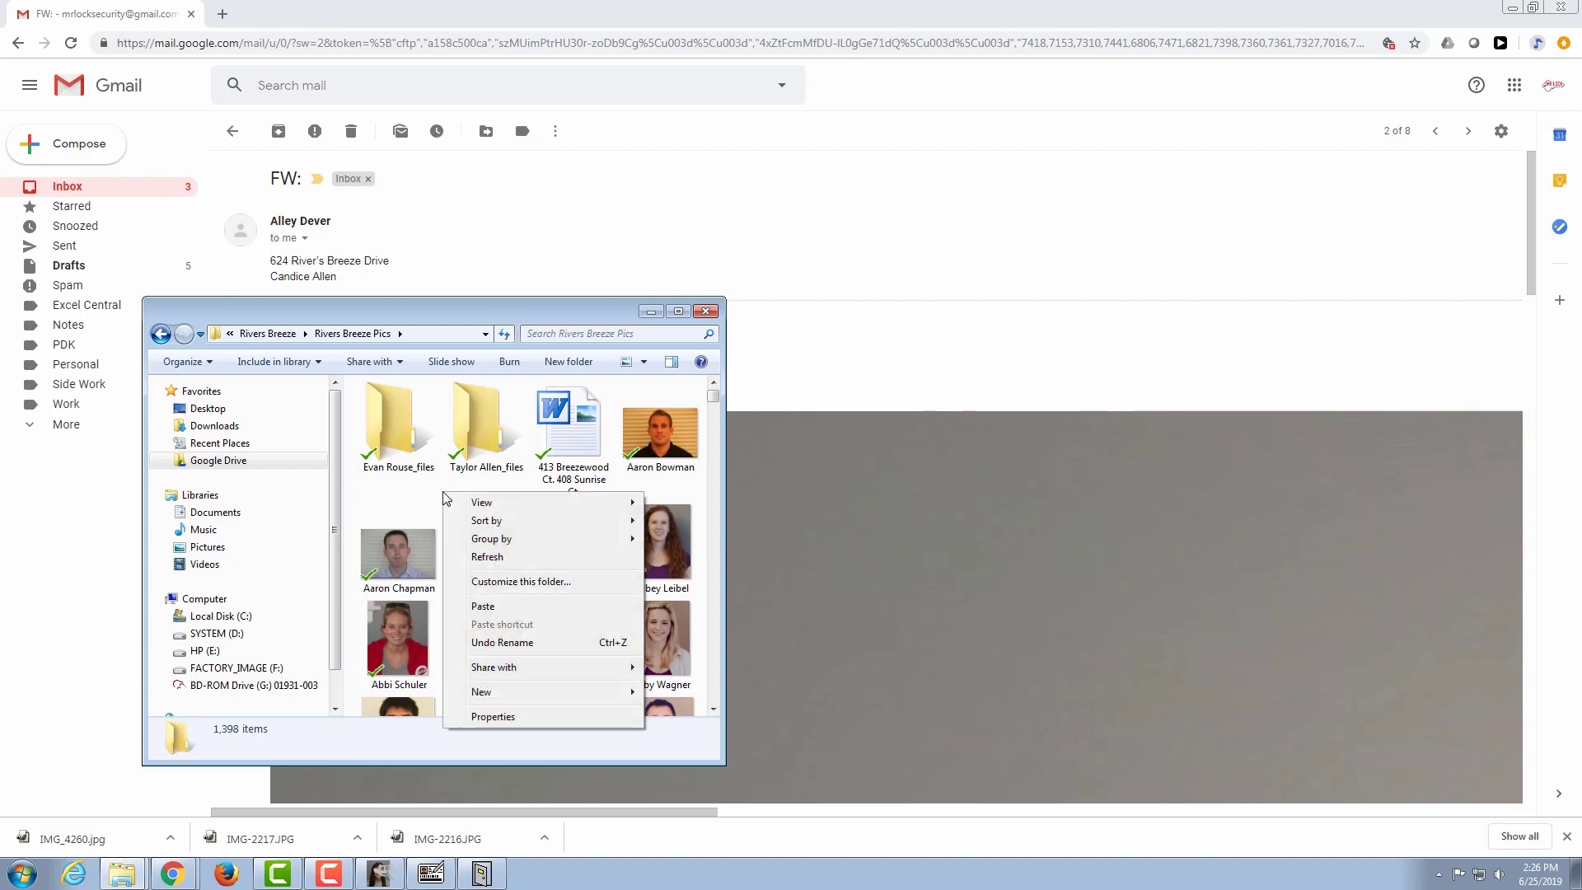
pyautogui.click(531, 605)
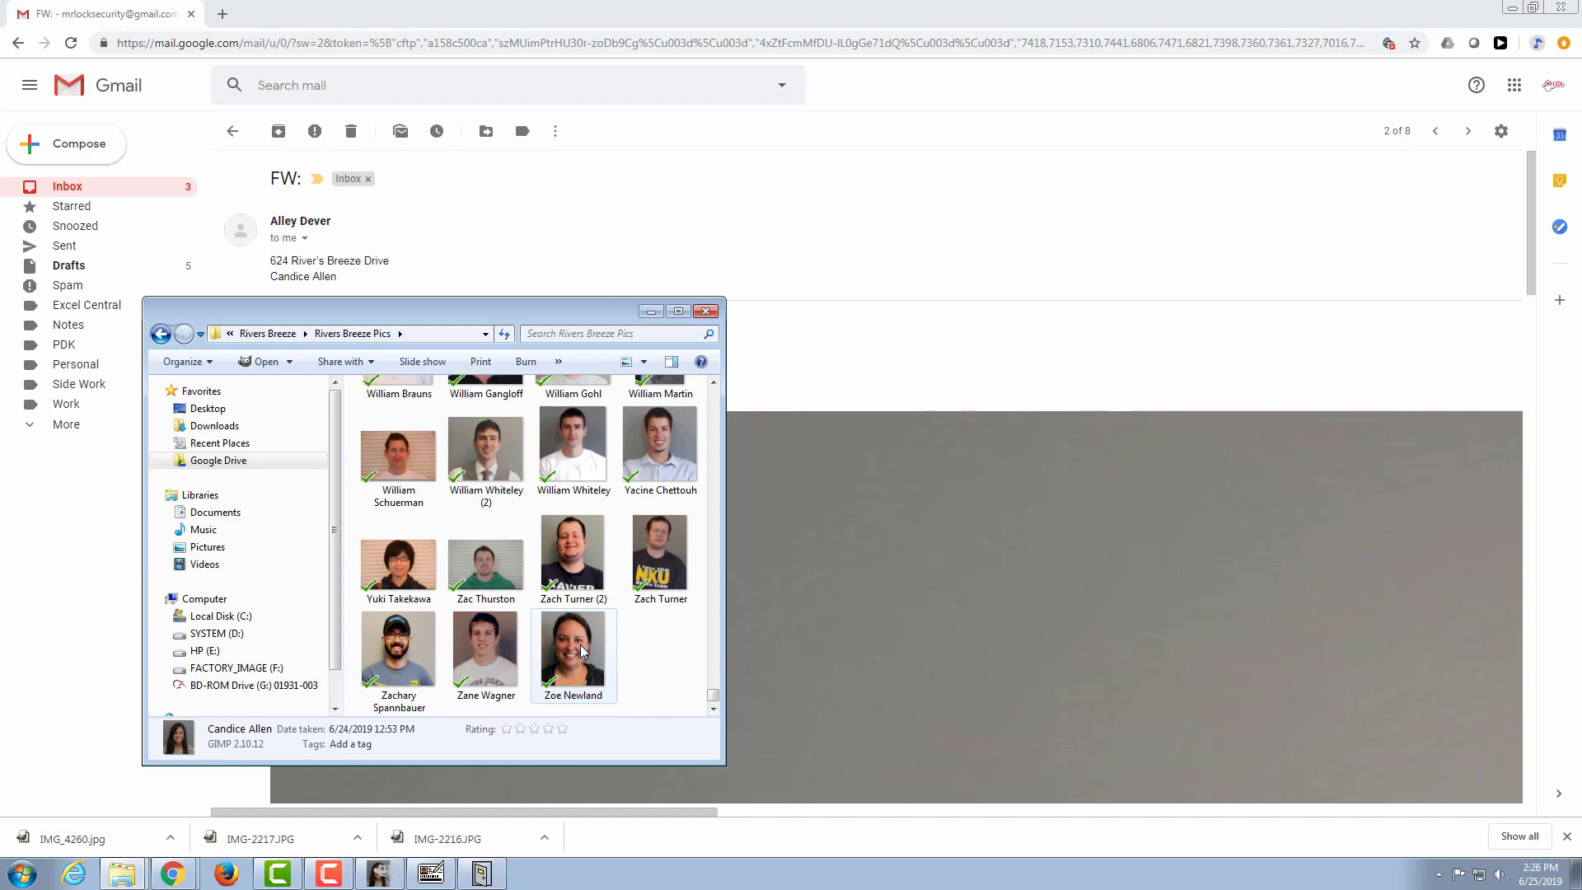
# Step: Minimize the Rivers Breeze Pics folder window and switch to the 0Owner Template in GuardDraw
pyautogui.scroll(1, 715, 700)
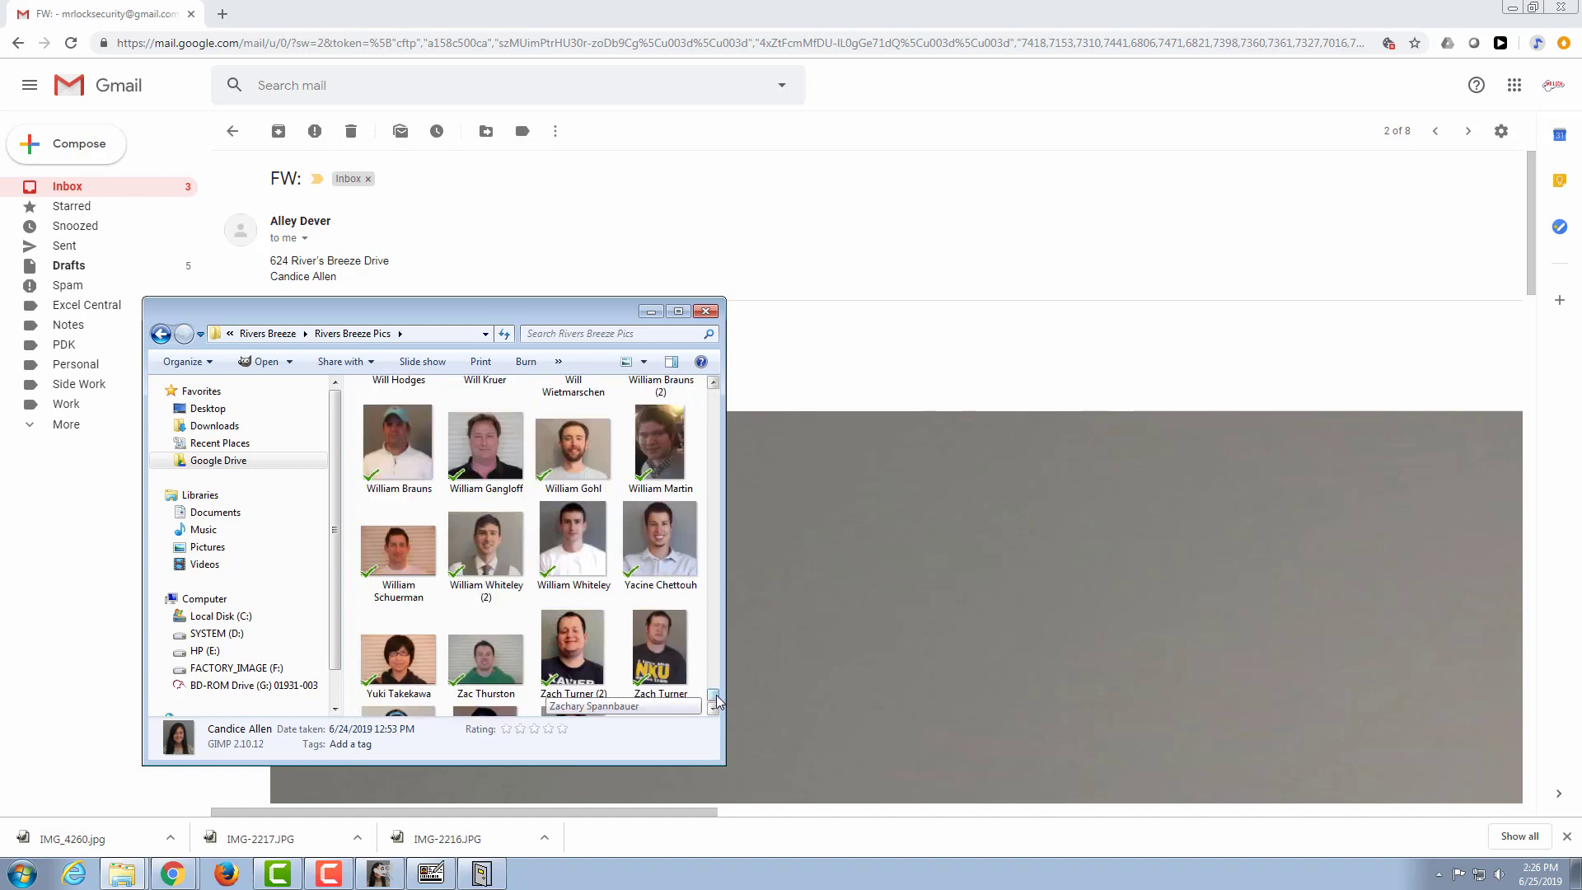
pyautogui.moveTo(715, 699)
pyautogui.mouseDown()
pyautogui.moveTo(713, 614)
pyautogui.moveTo(716, 712)
pyautogui.mouseUp()
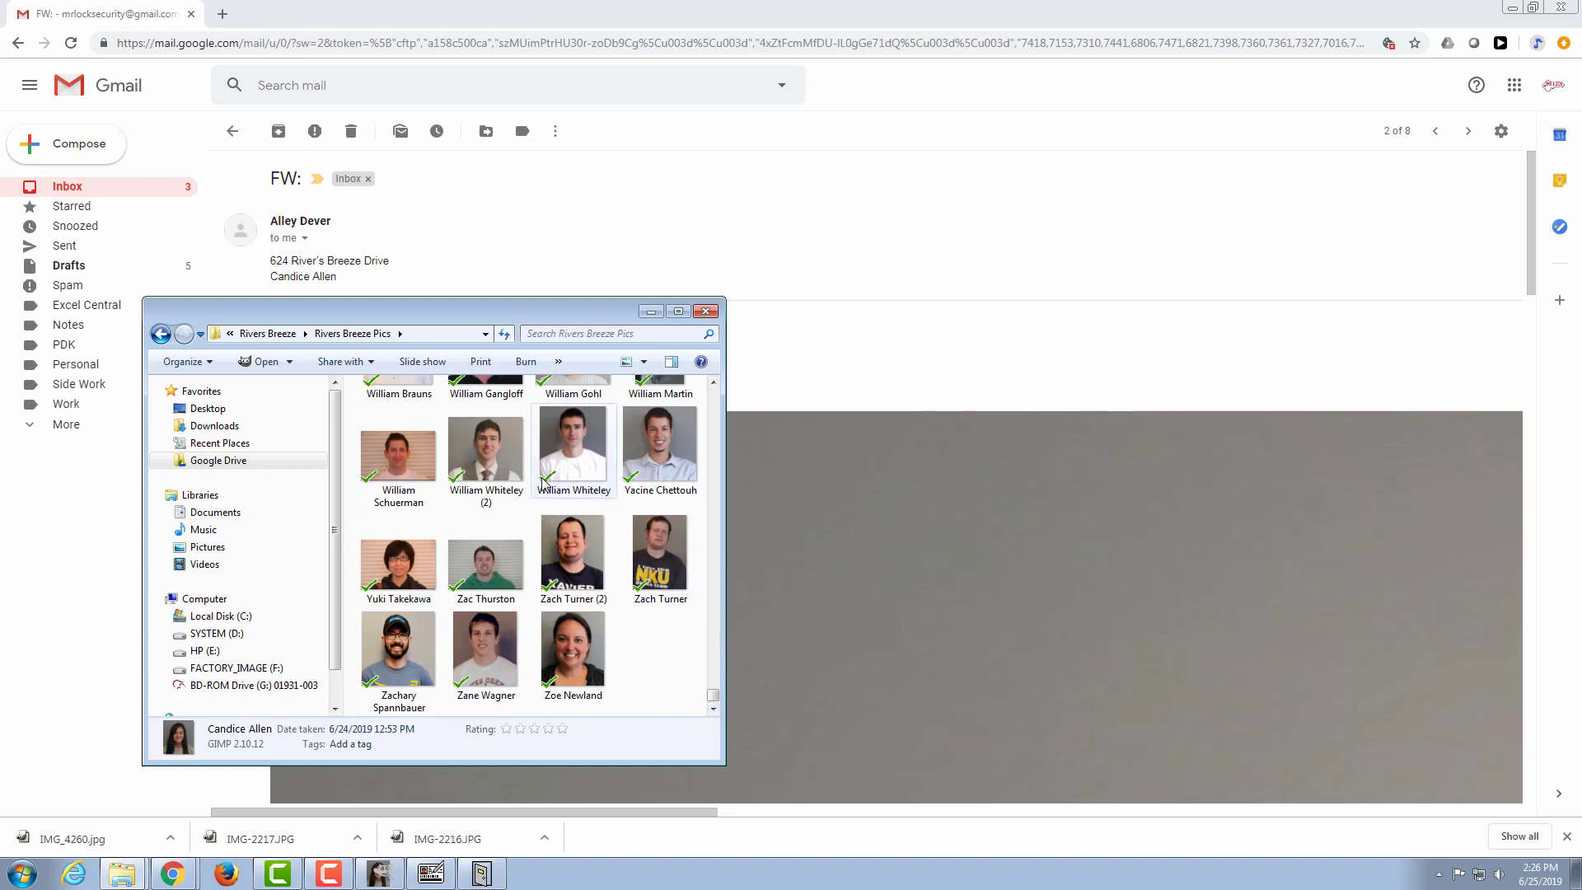
pyautogui.click(651, 312)
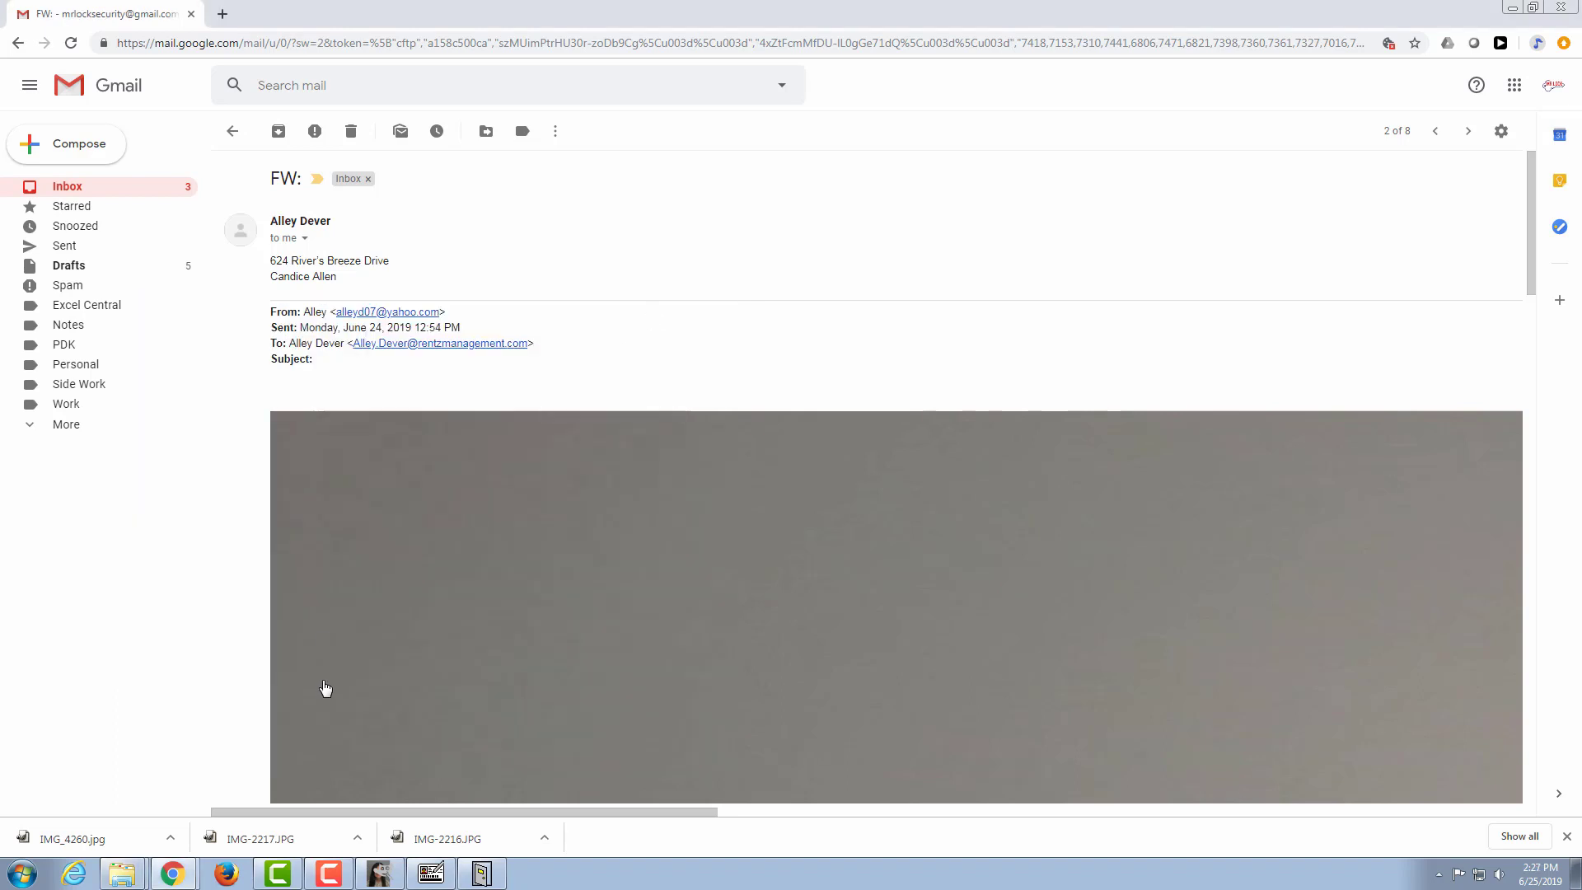
pyautogui.moveTo(431, 878)
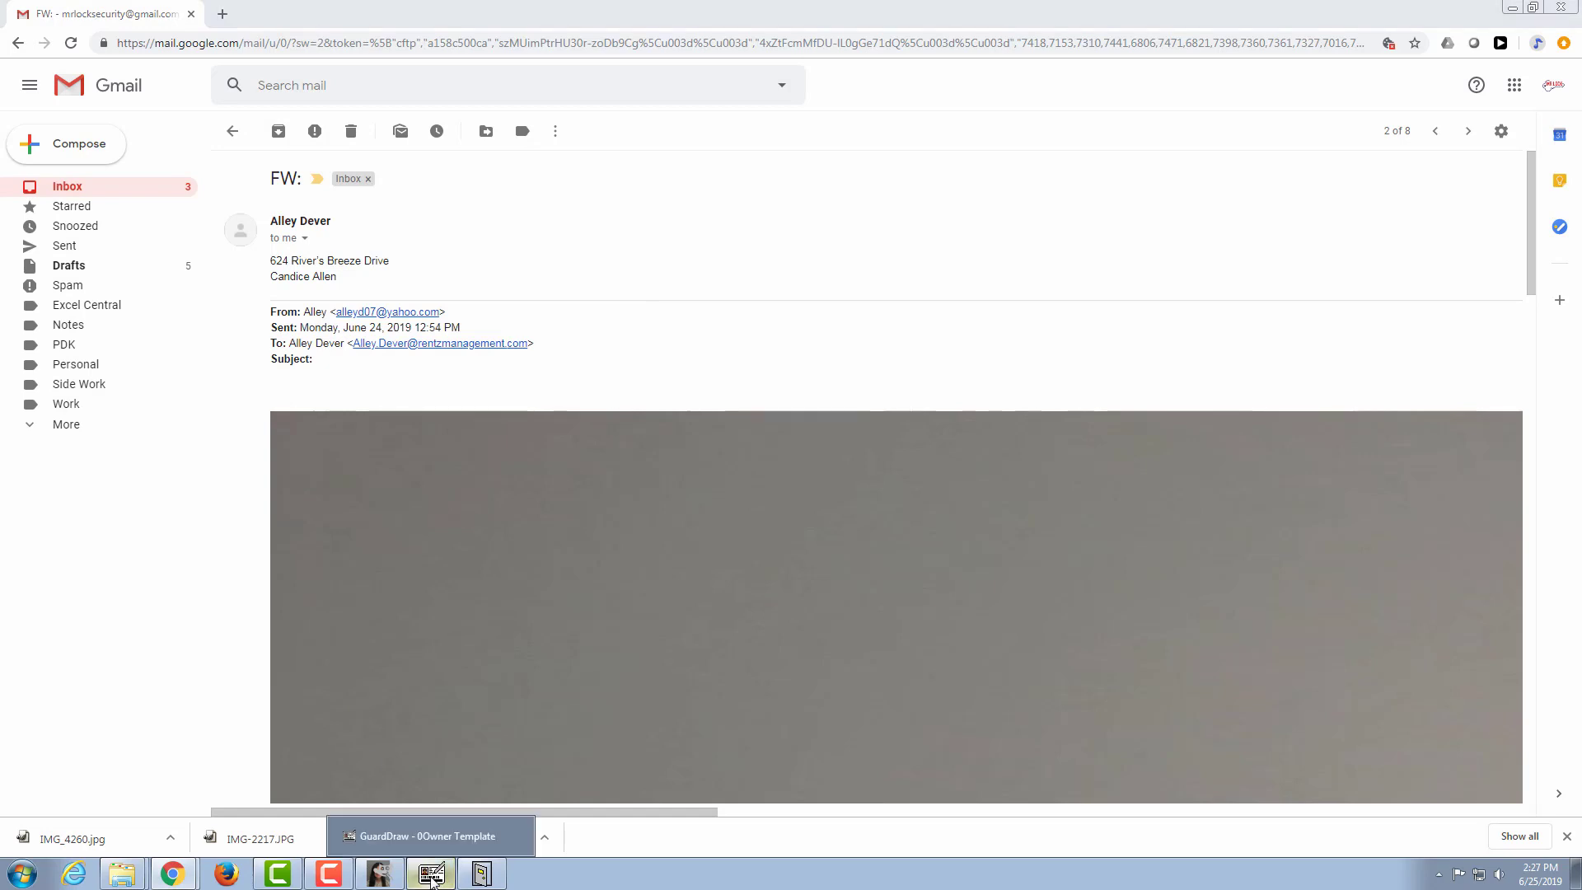
pyautogui.click(431, 875)
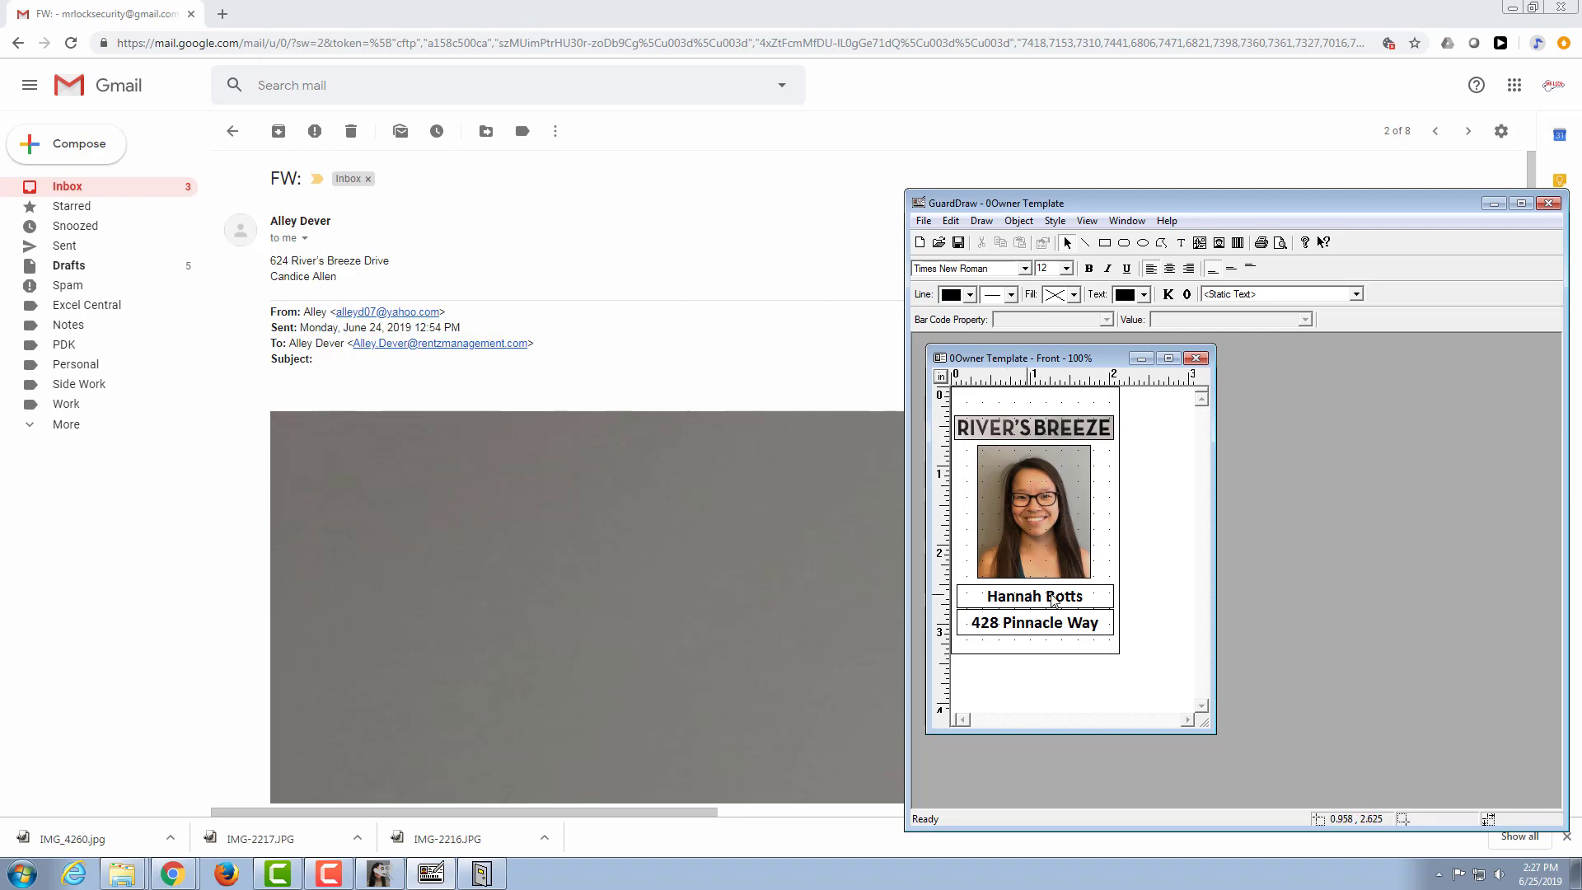
# Step: Start loading a new image for the badge photo and browse to the Rivers Breeze Pics folder
pyautogui.doubleClick(1035, 507)
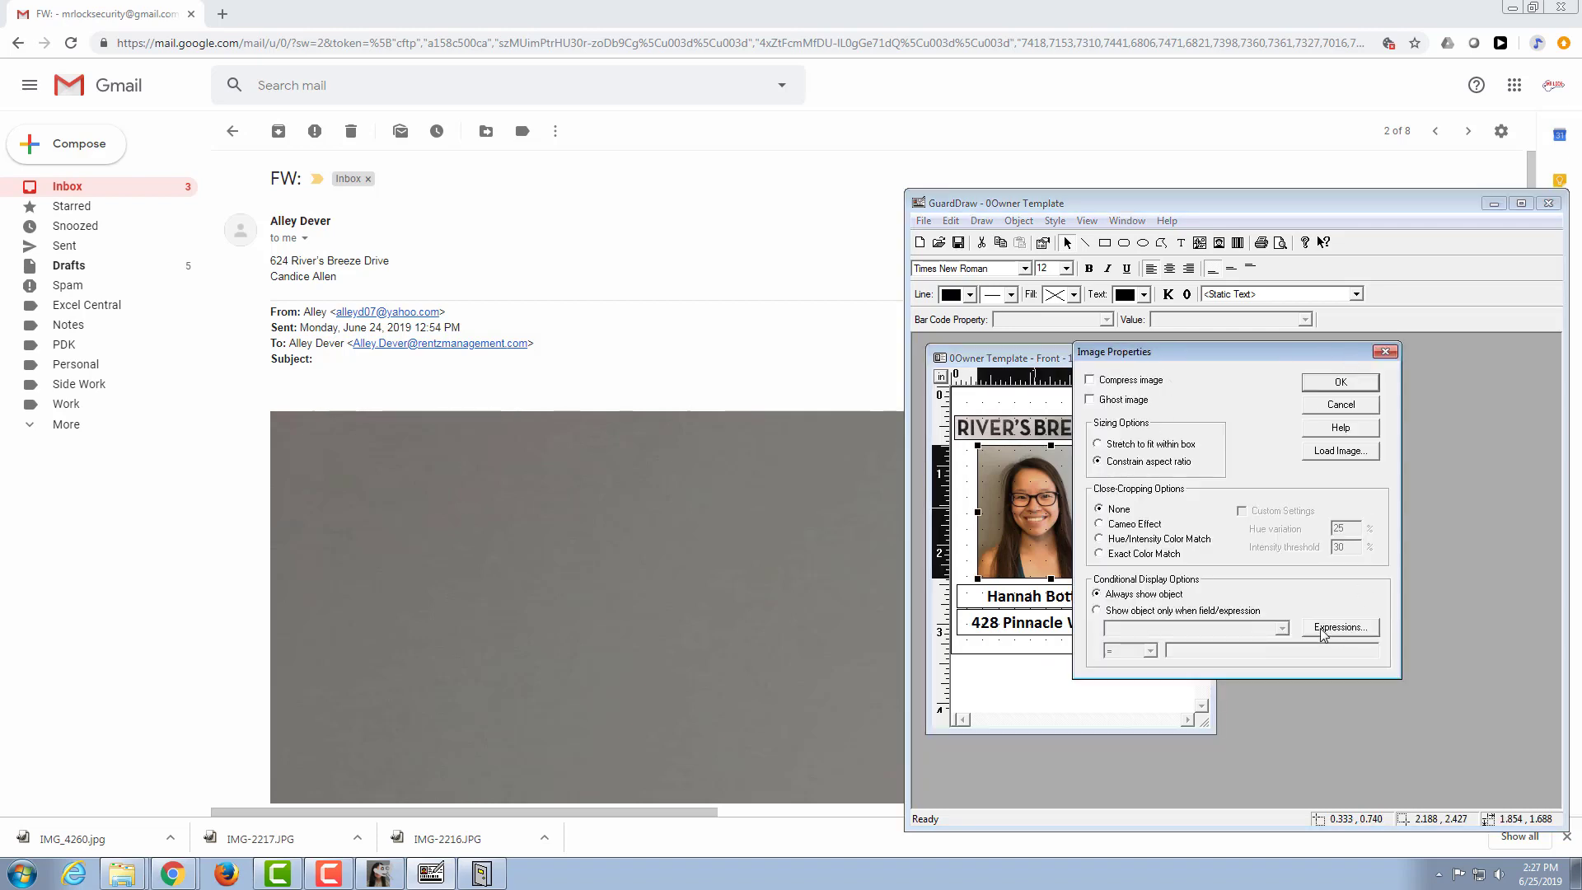
pyautogui.click(1338, 452)
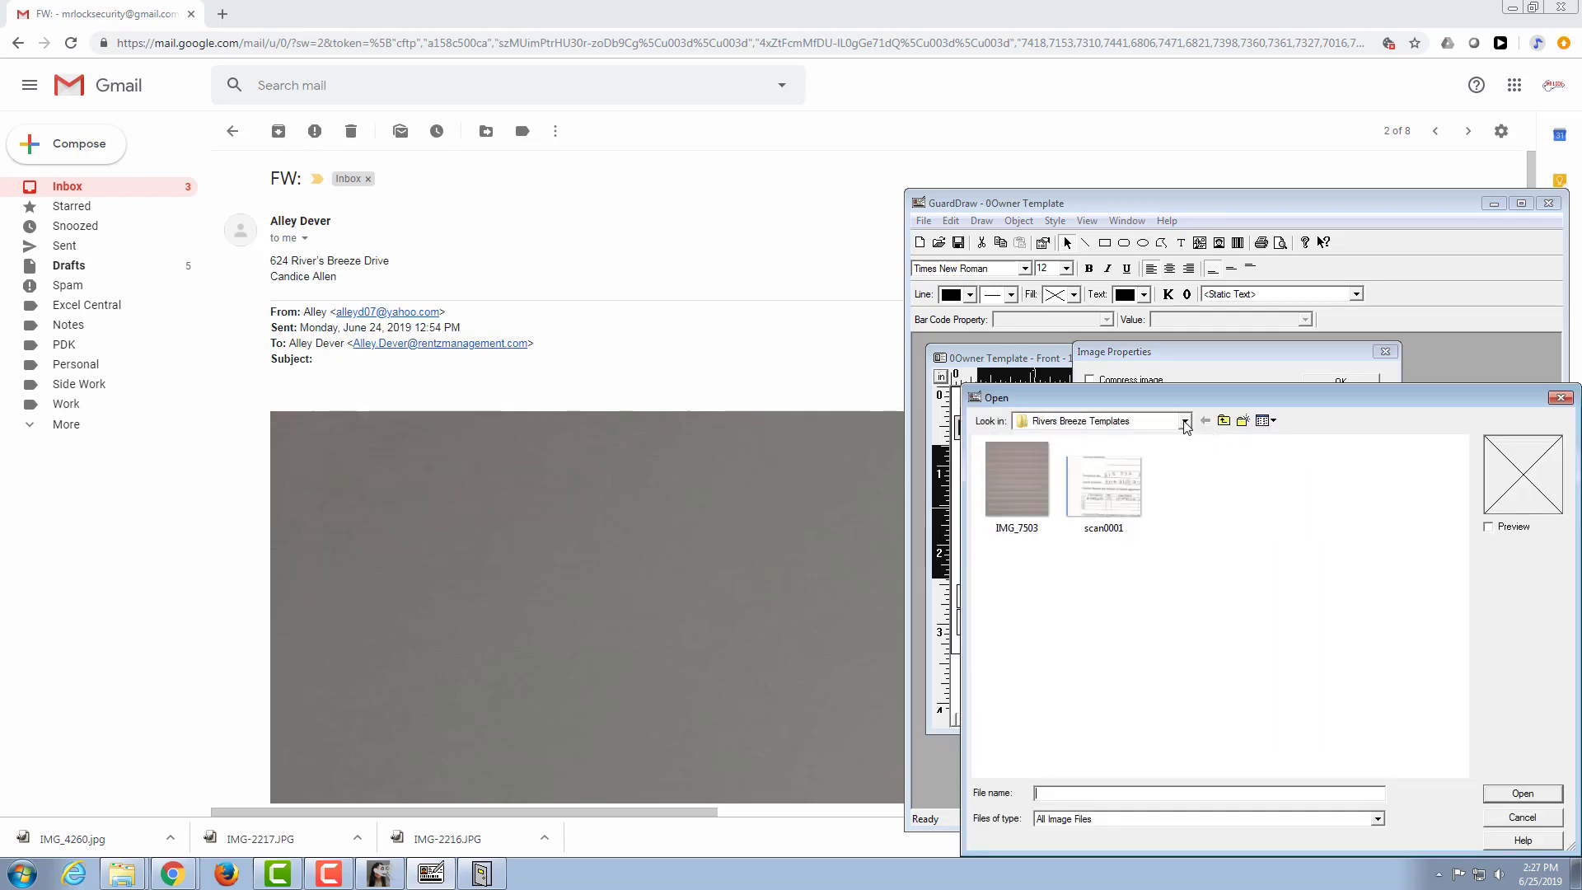
pyautogui.click(1224, 422)
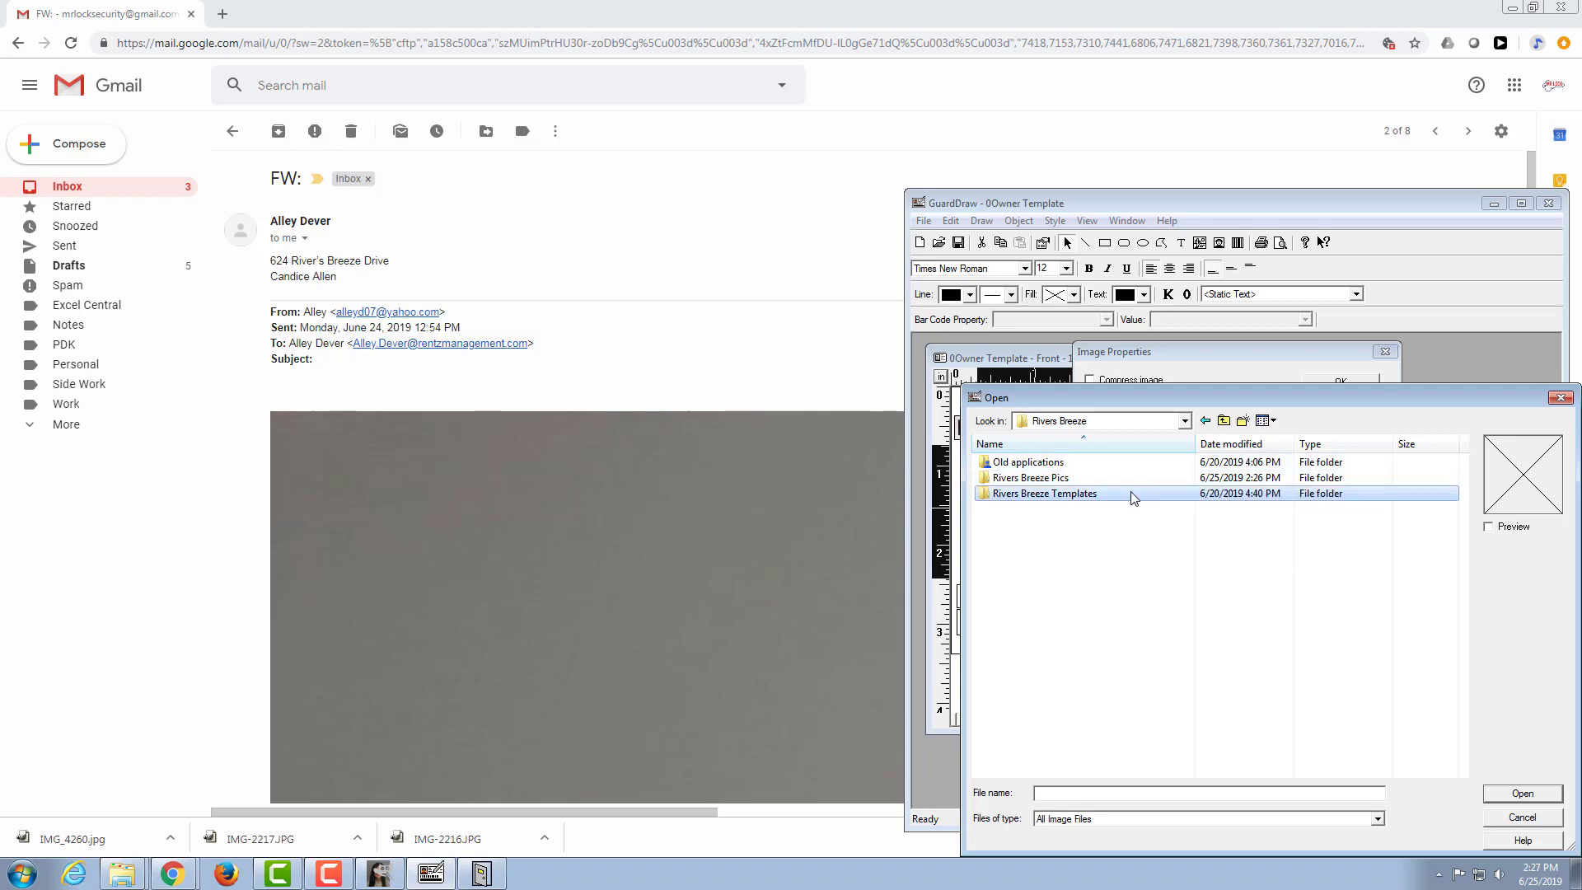
pyautogui.doubleClick(1116, 478)
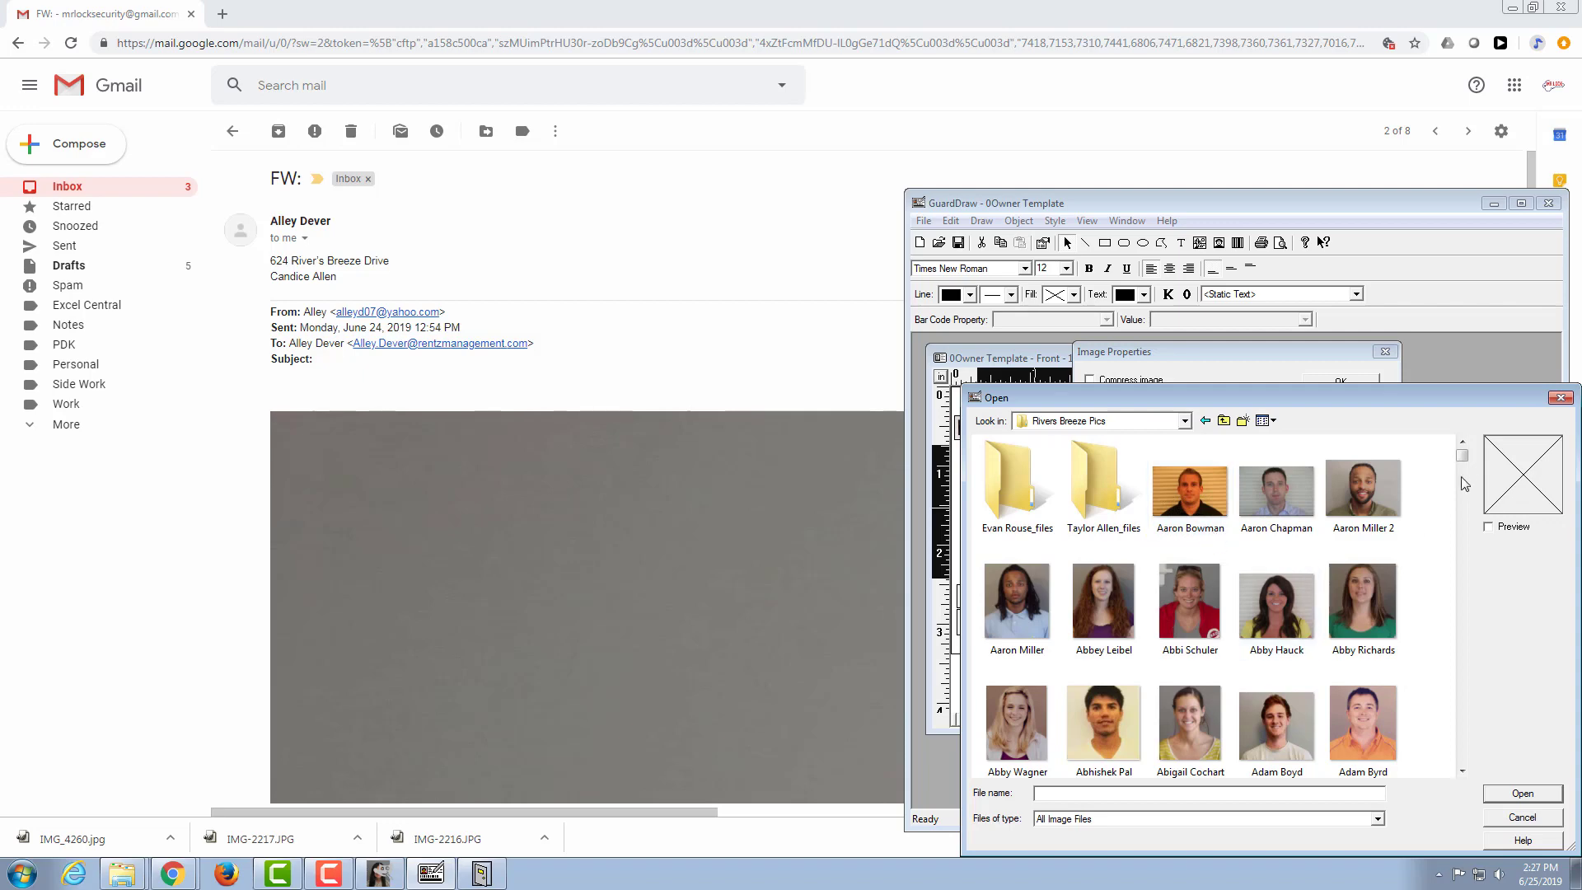
# Step: Load the resident's JPEG by file name as the badge photo and accept the image properties
pyautogui.moveTo(1461, 455); pyautogui.dragTo(1463, 511)
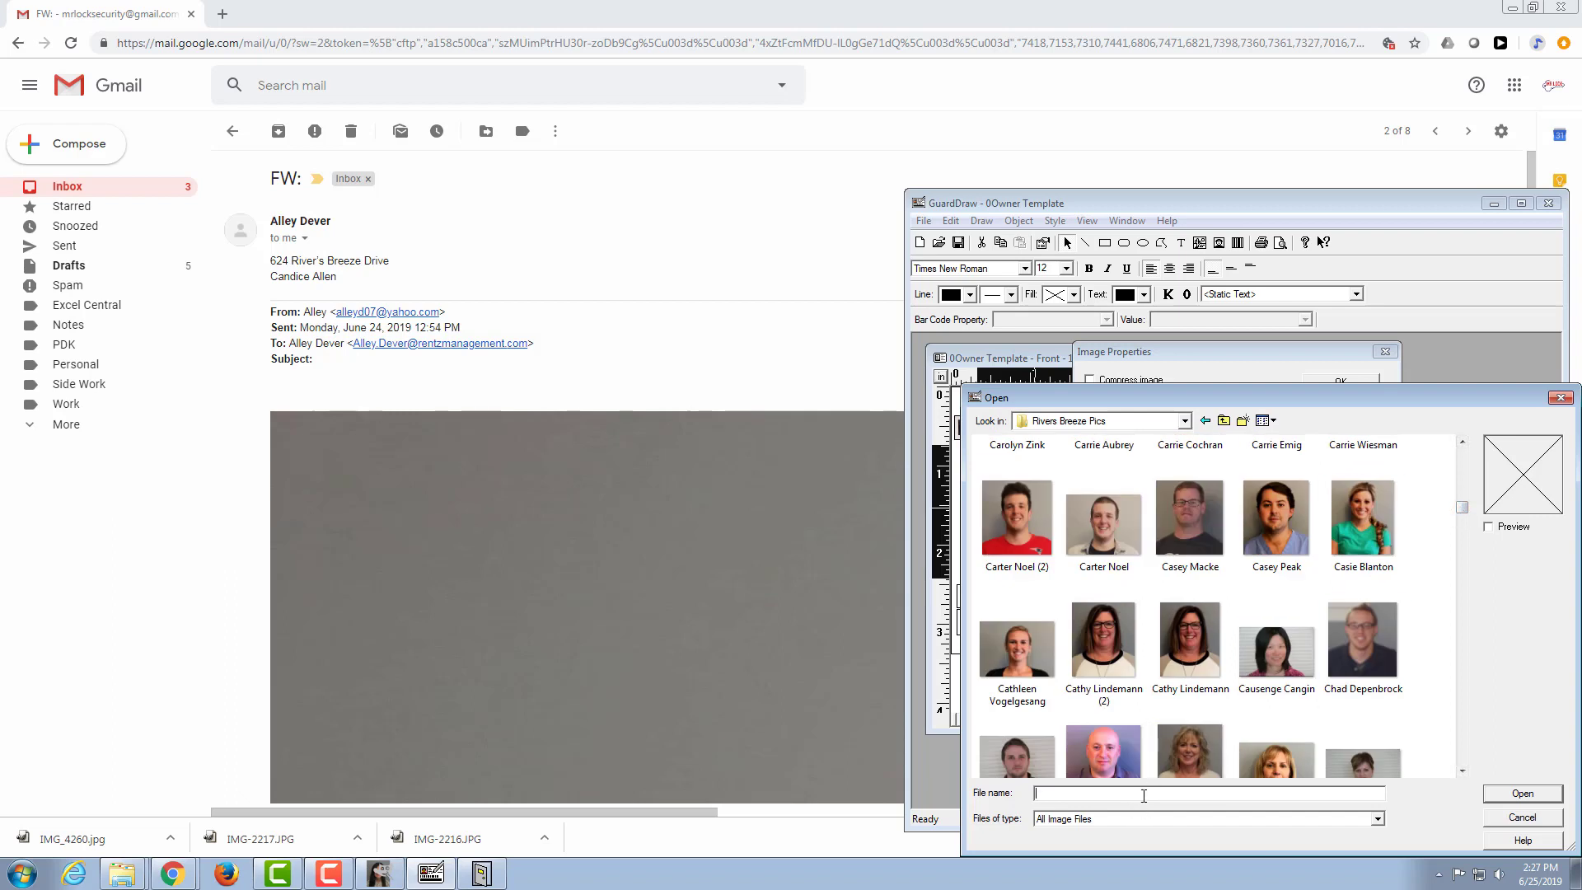
pyautogui.write('cand')
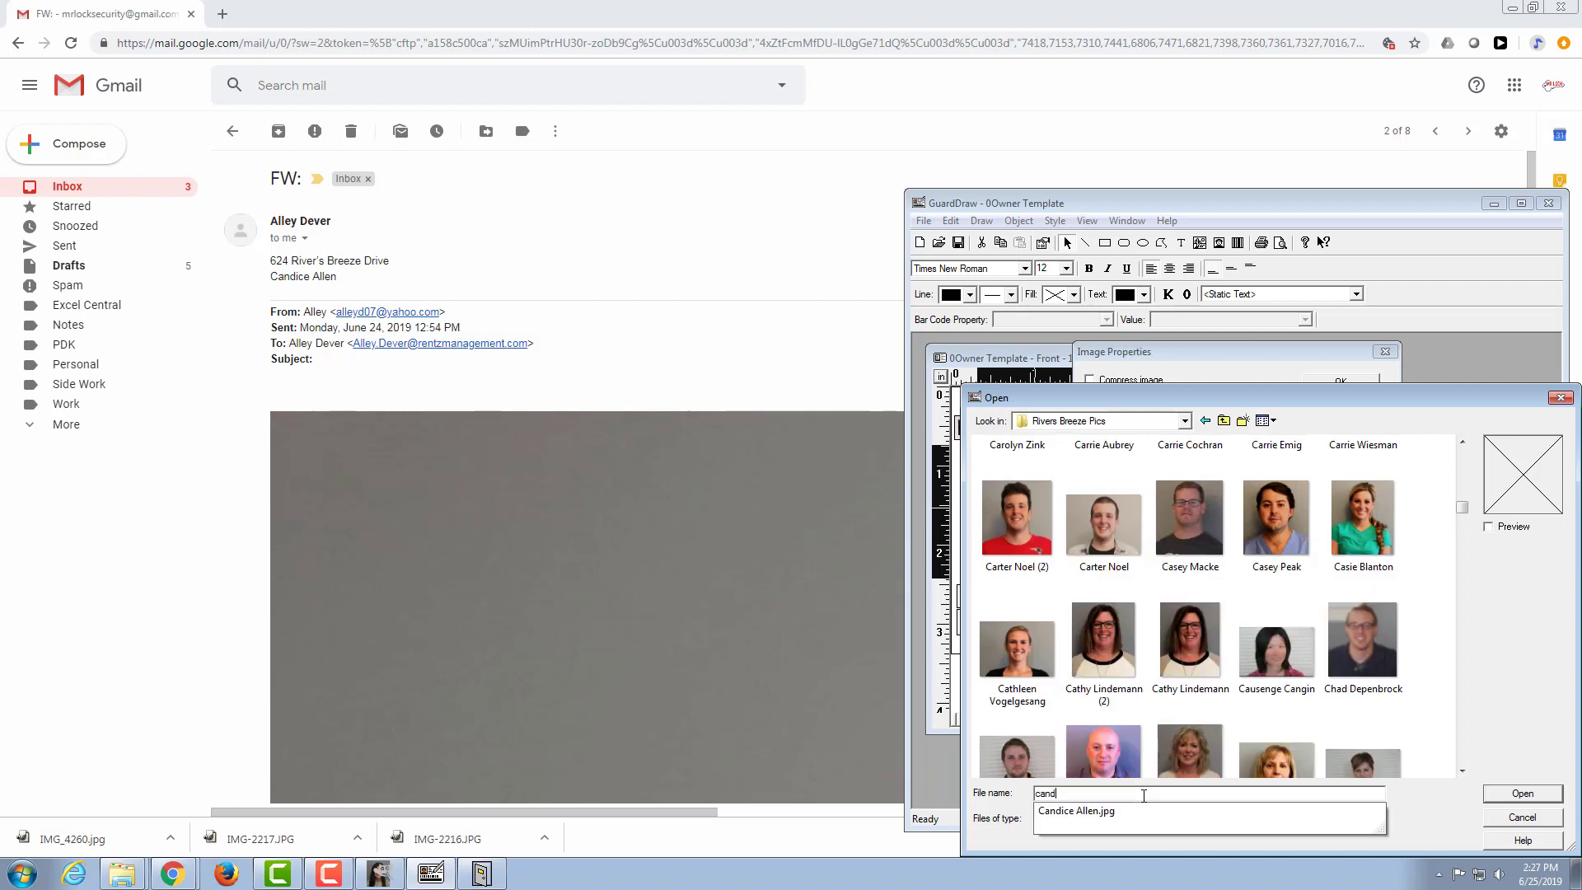
pyautogui.click(1088, 811)
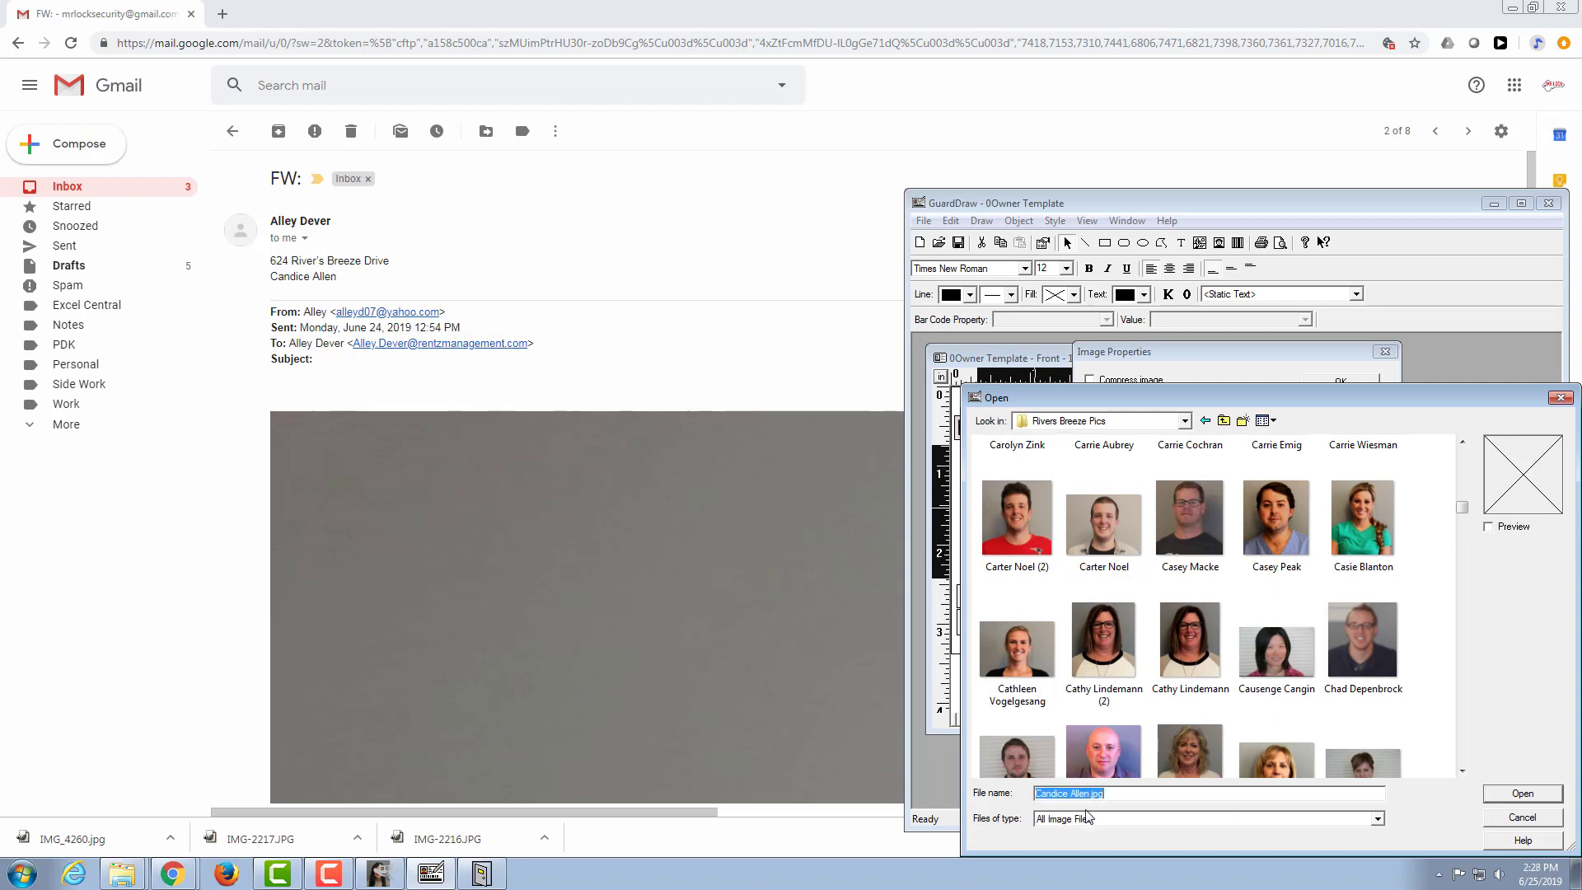
pyautogui.click(1493, 795)
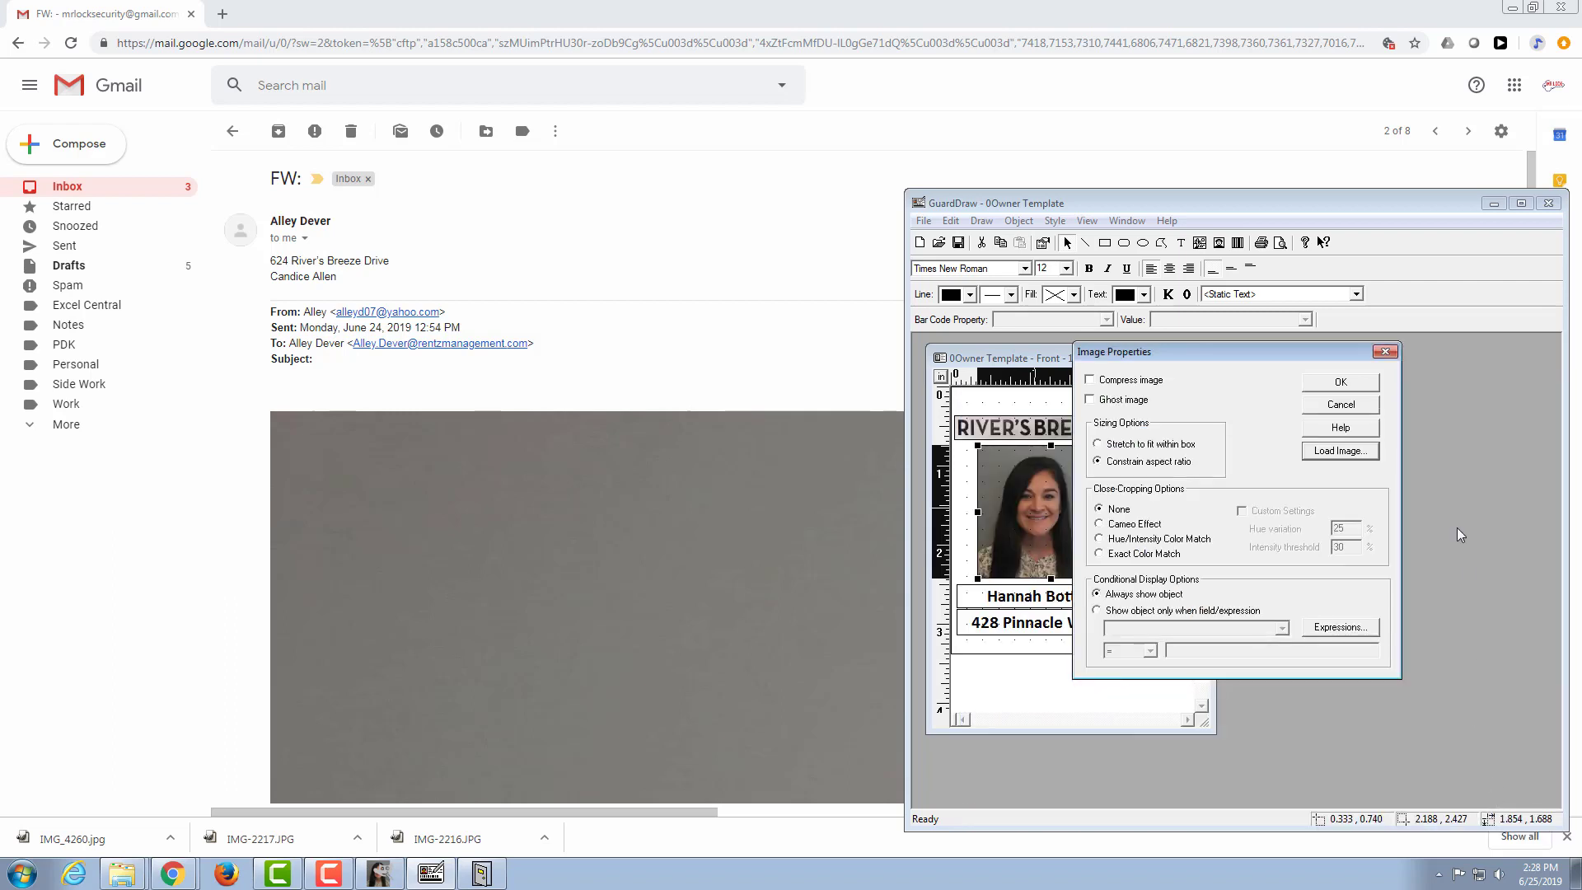
pyautogui.click(1343, 382)
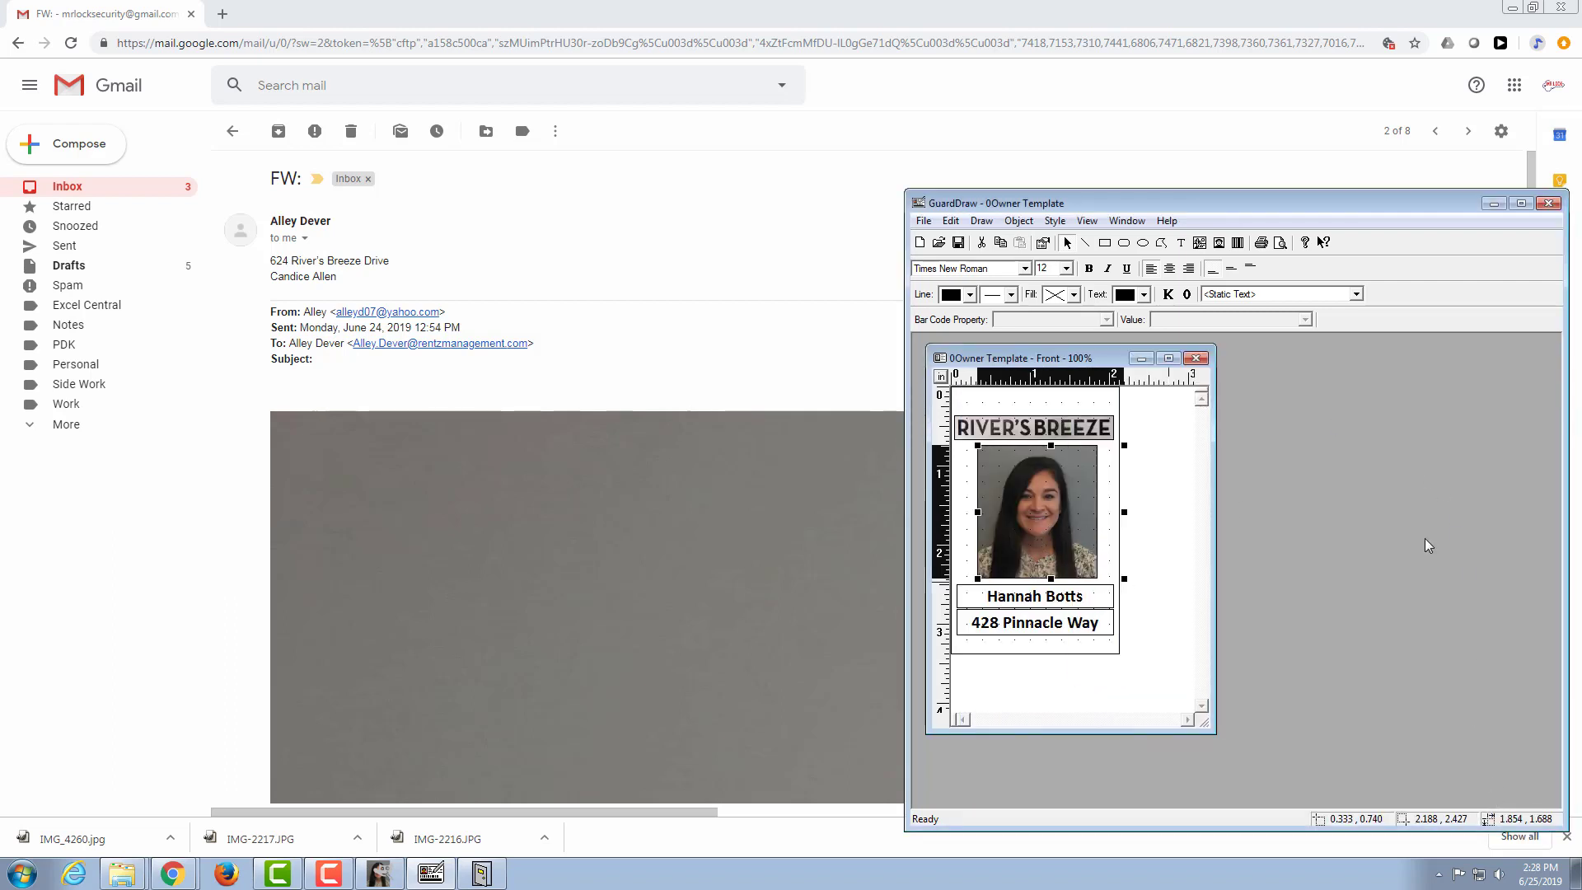
# Step: Nudge the new photo slightly left to centre it between the badge's side edges
pyautogui.press('Left')
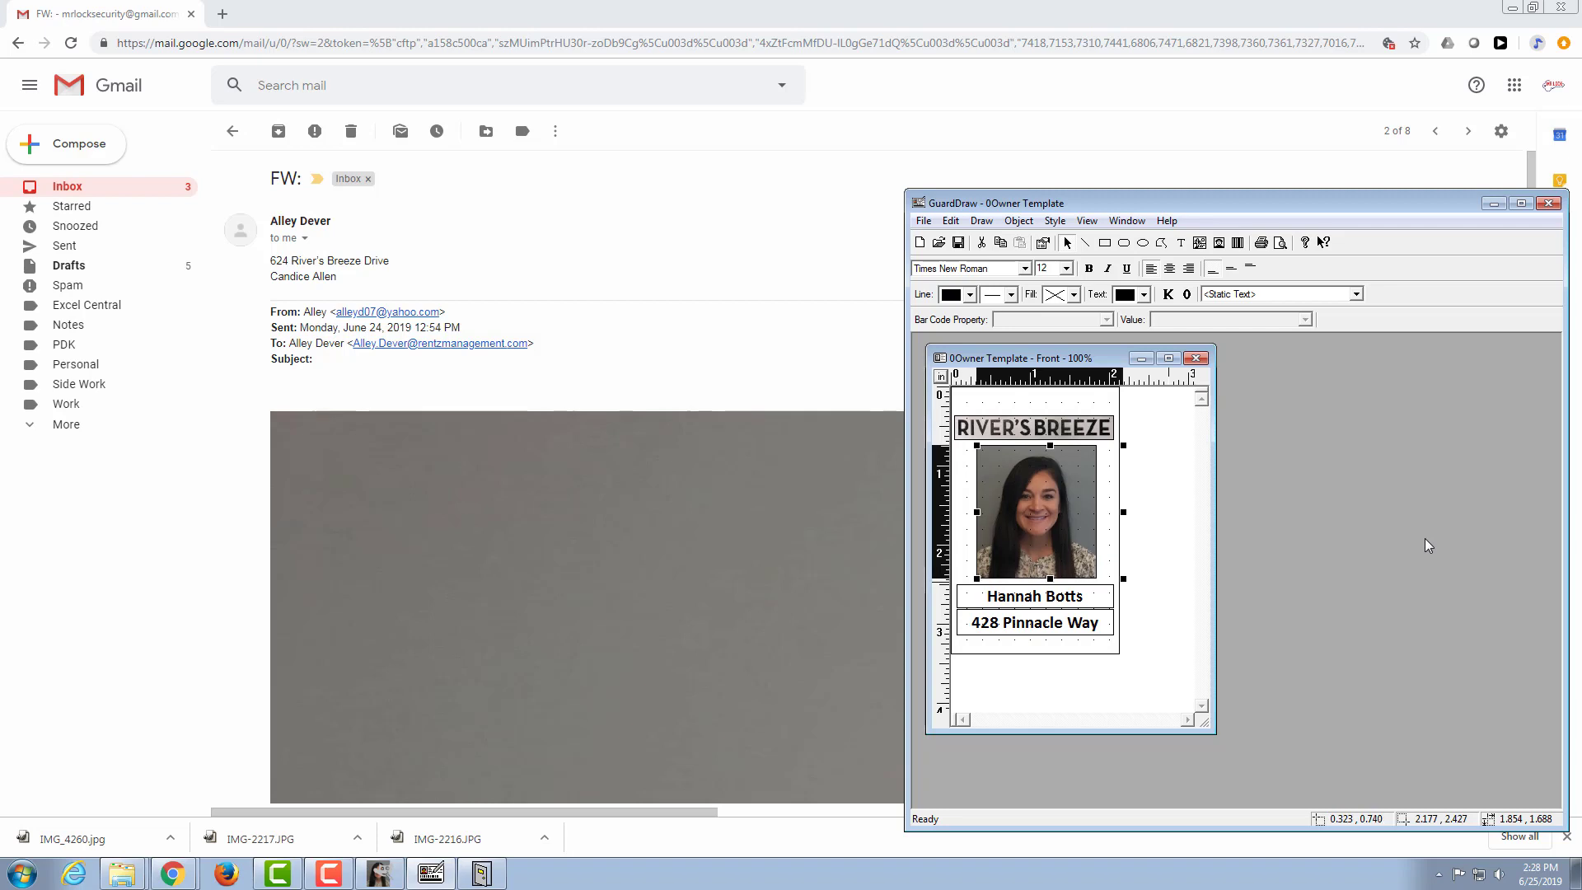
pyautogui.press('Left')
pyautogui.press('Down')
pyautogui.press('Right')
pyautogui.press('Left')
pyautogui.press('Left')
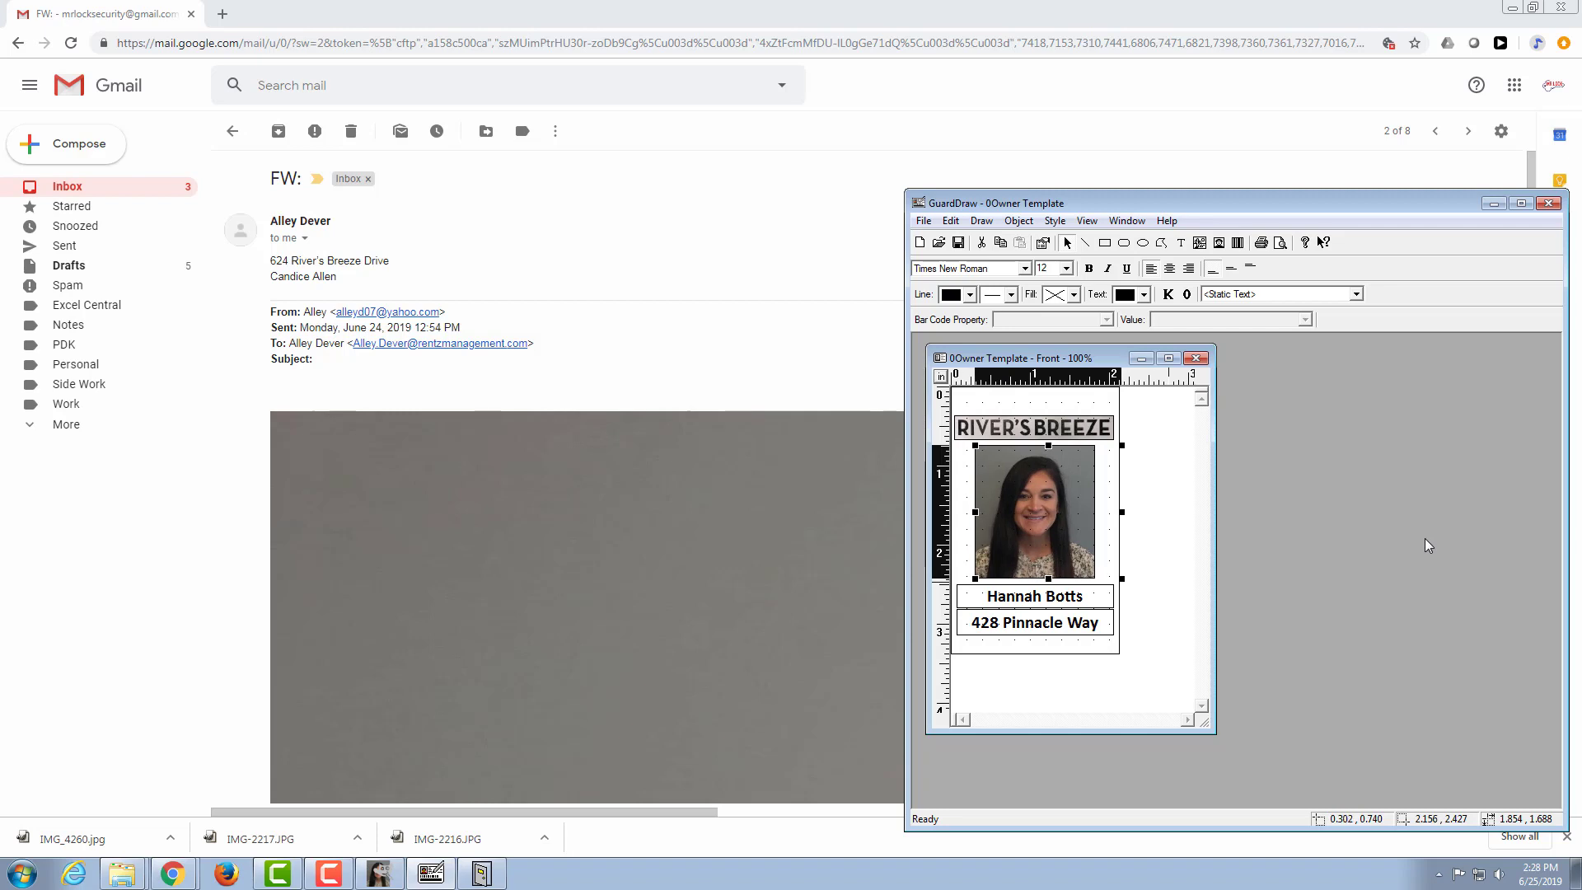
pyautogui.press('Right')
# Step: Replace the name text below the badge photo with the resident's full name from the email
pyautogui.doubleClick(1036, 602)
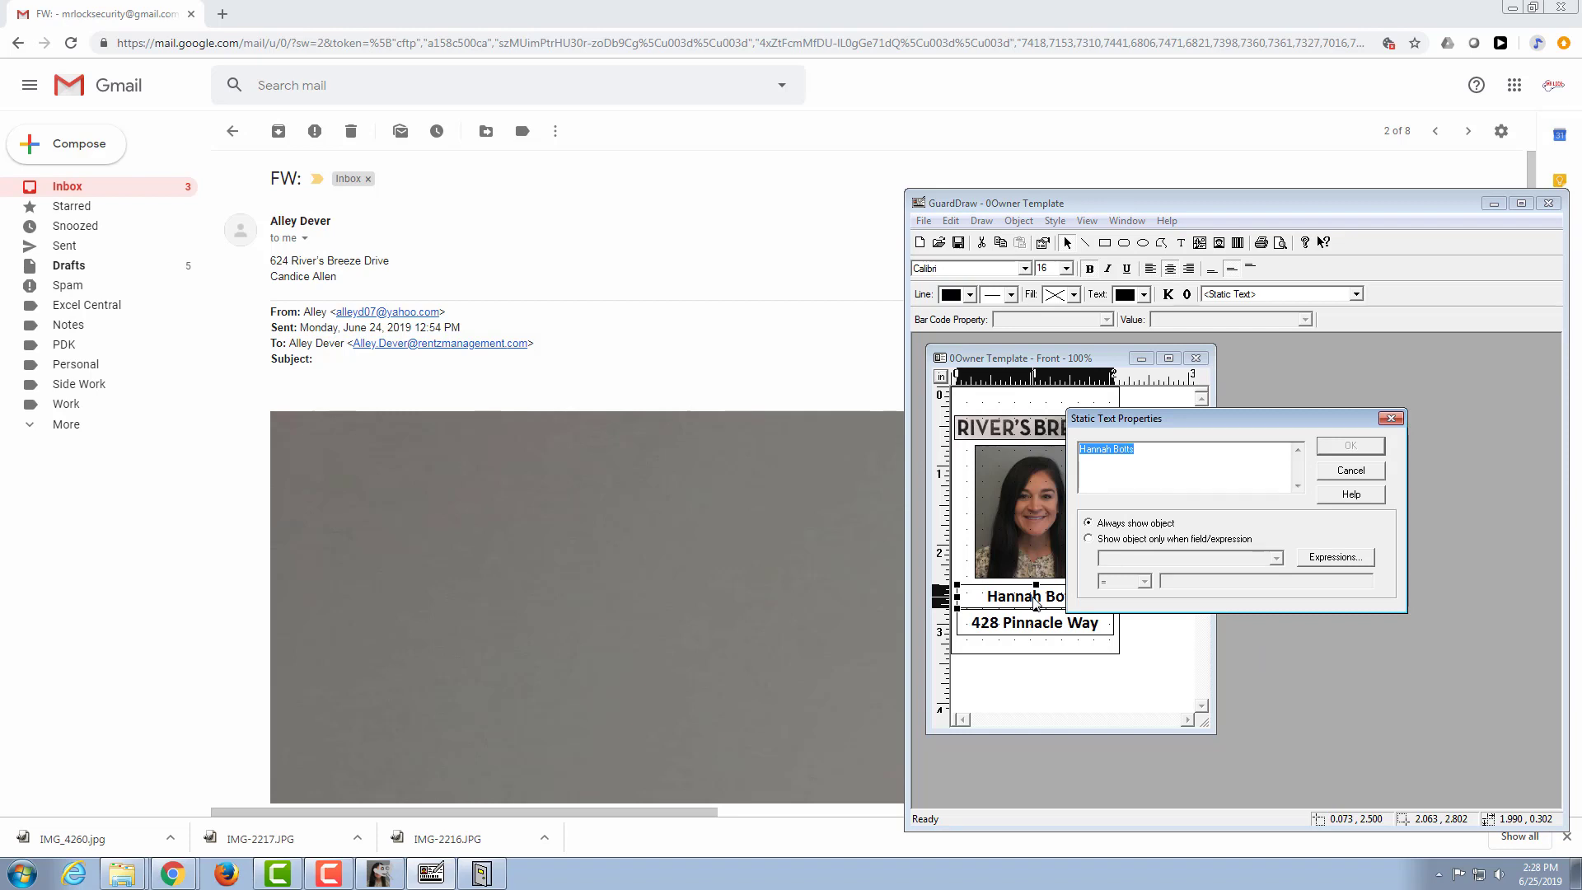
pyautogui.click(1348, 447)
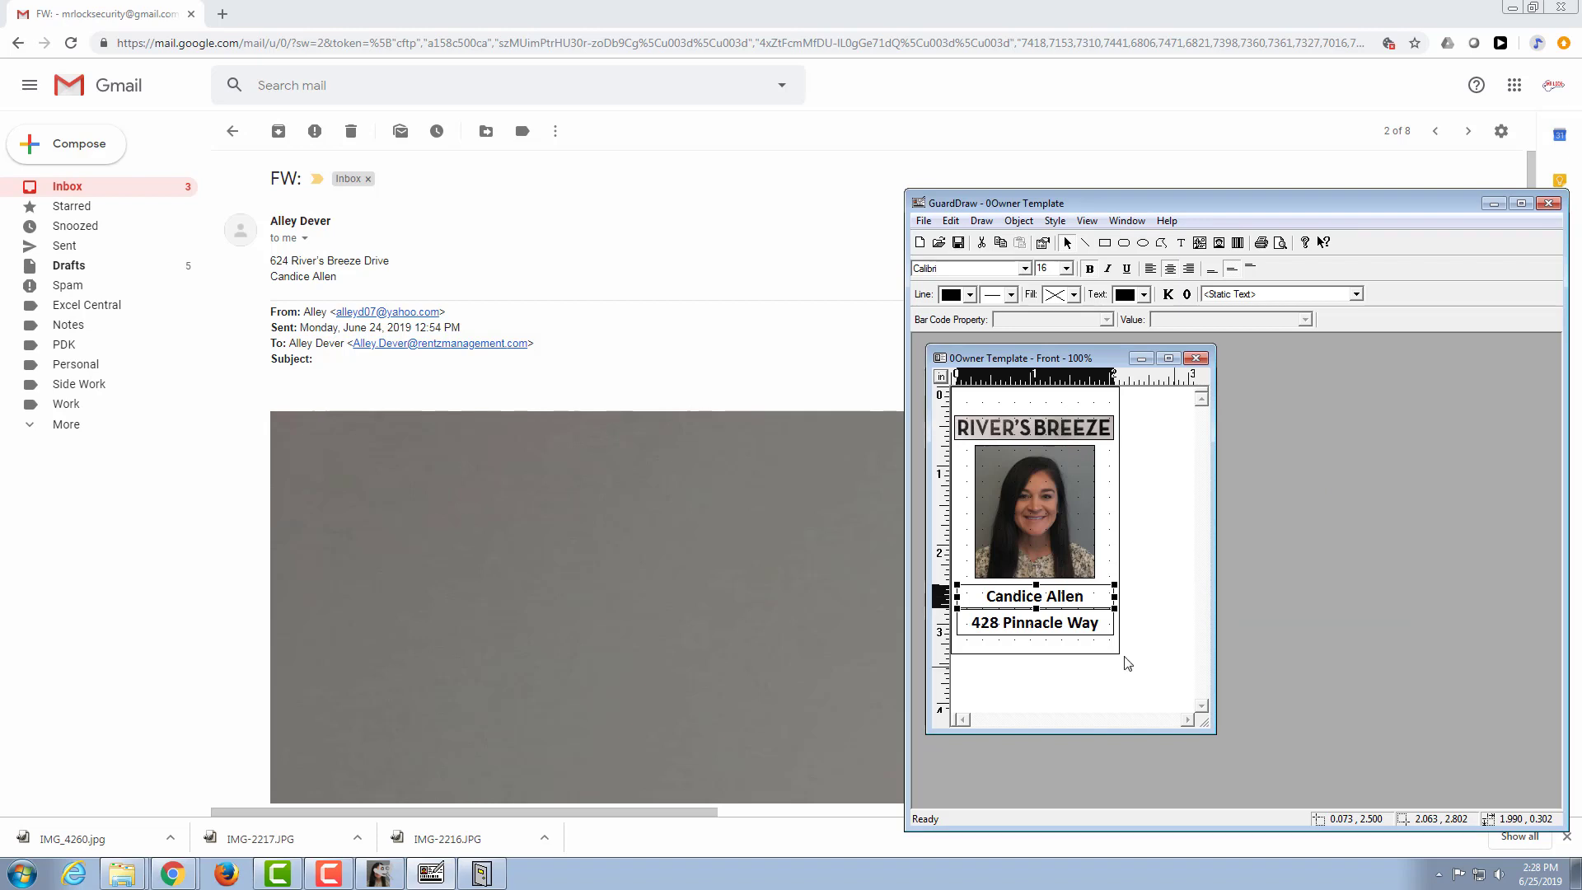
# Step: Replace the address text below the resident's name on the badge with the emailed street address, abbreviating Drive as Dr
pyautogui.doubleClick(1035, 630)
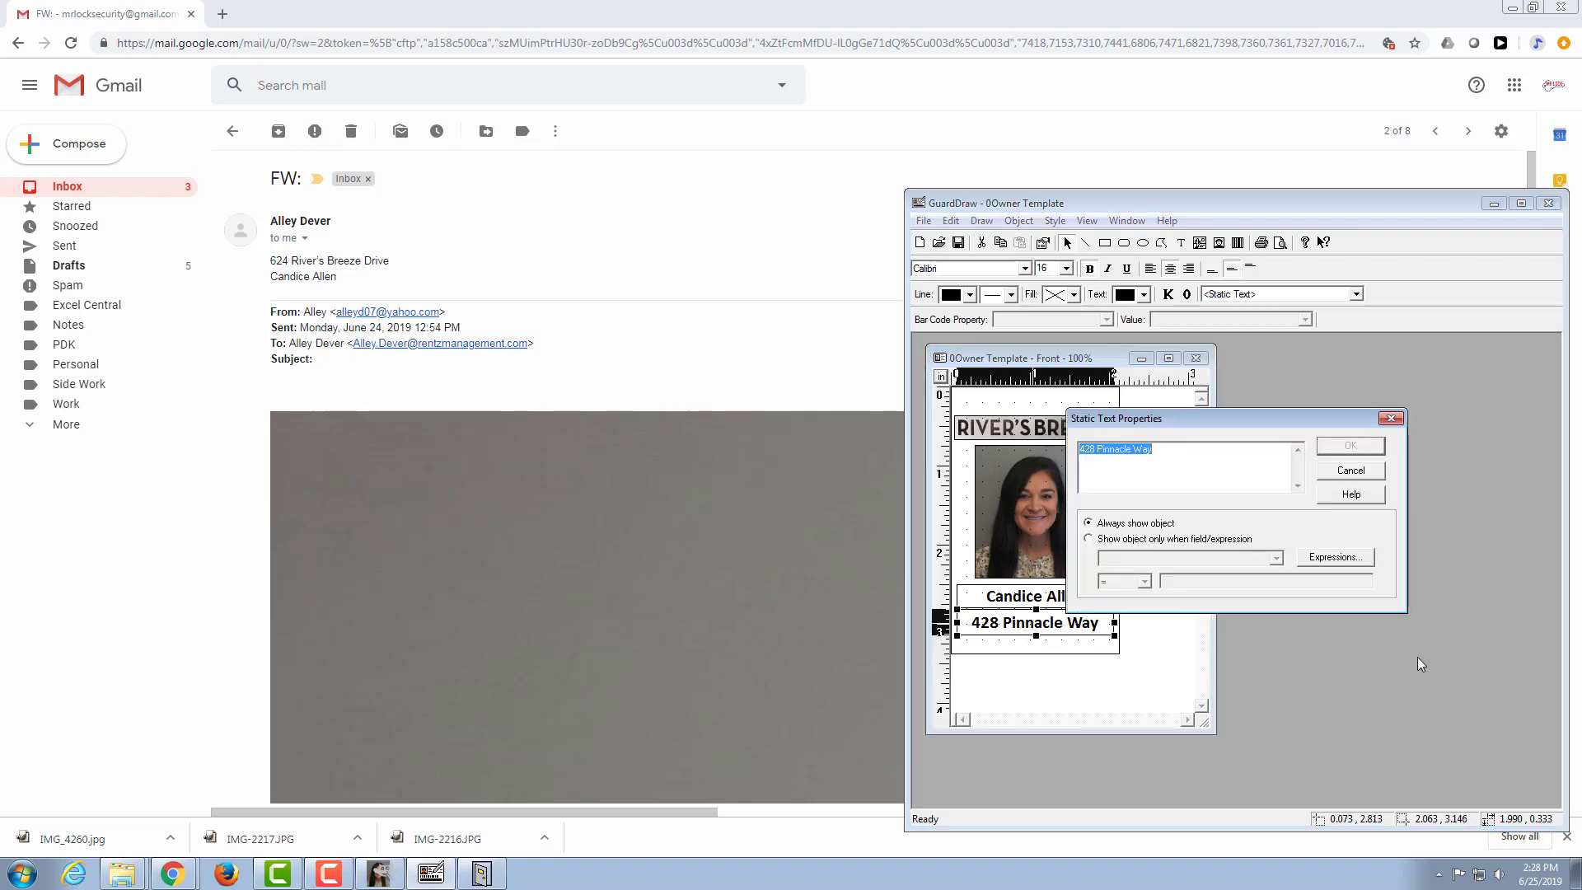
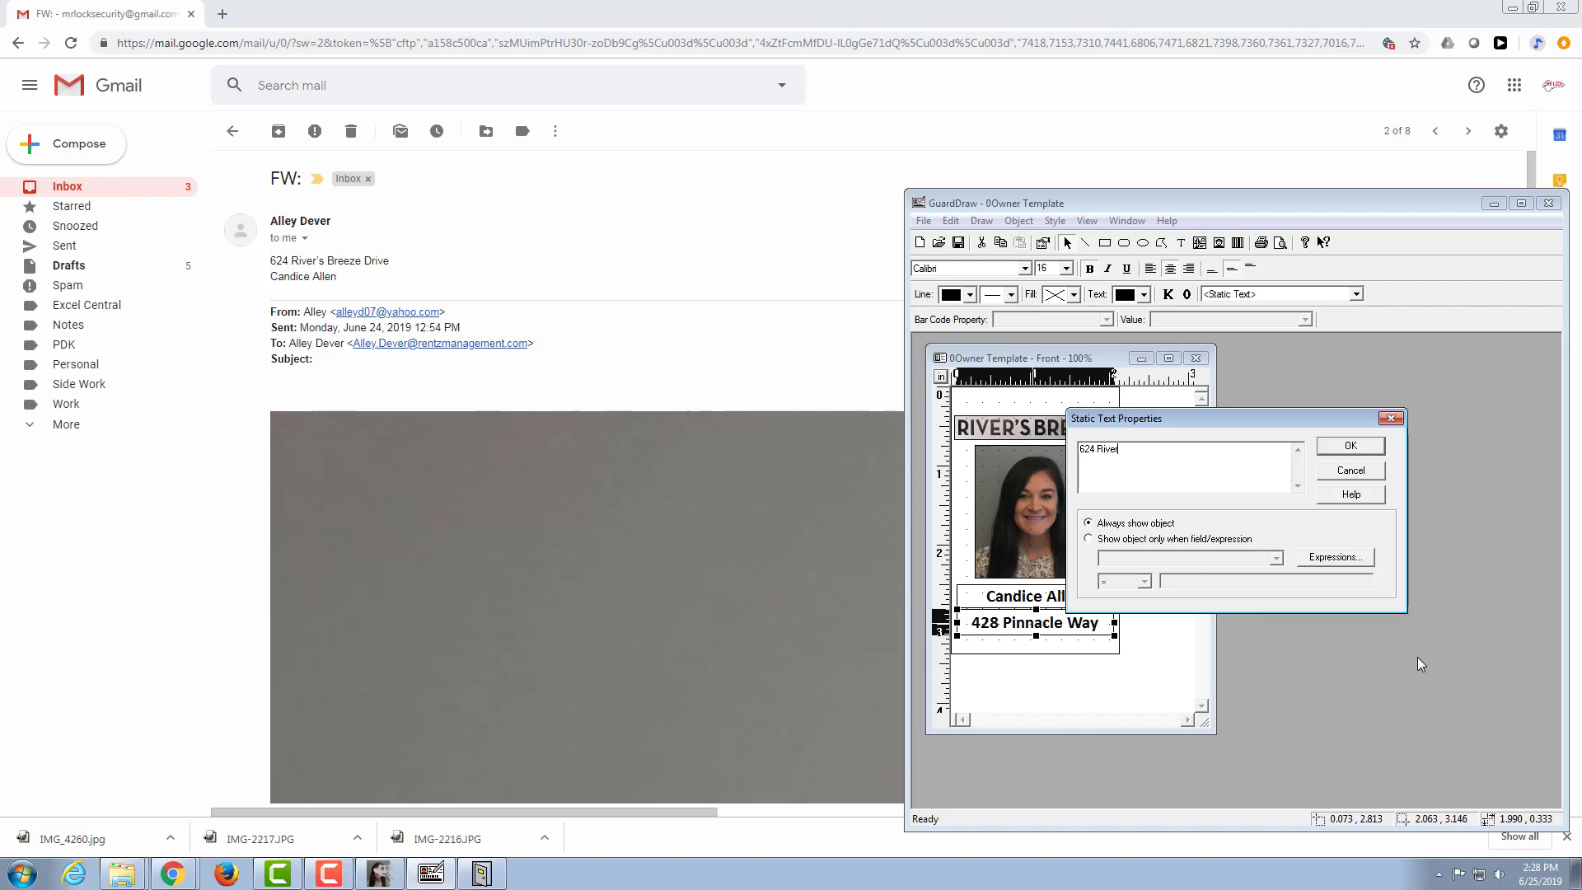
pyautogui.press('Return')
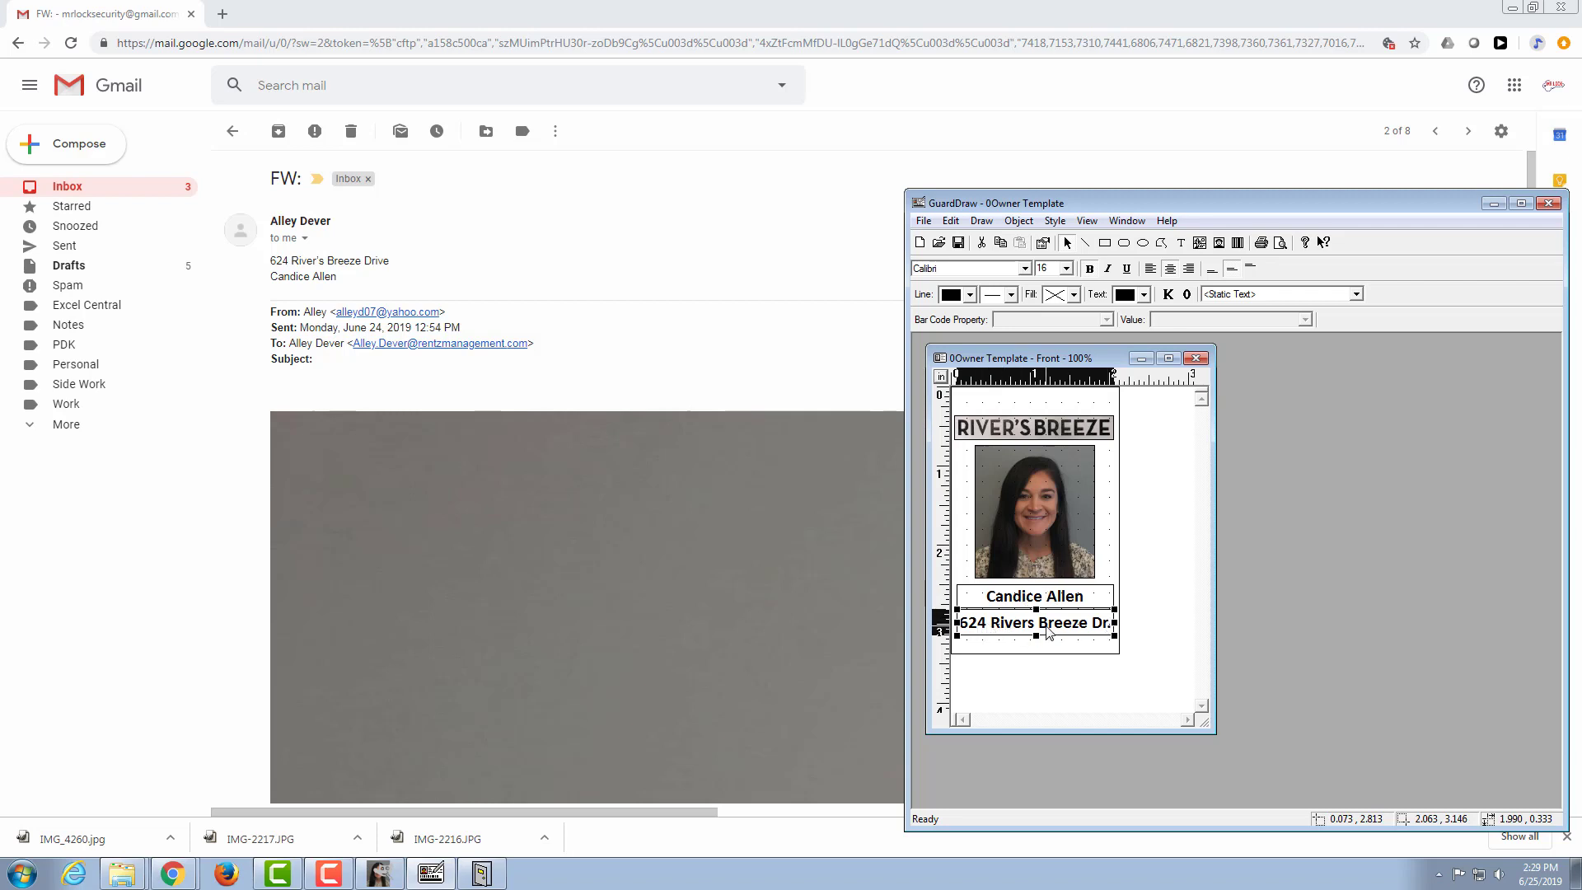
# Step: Check how the address text fits its box in the print preview, and return to the badge layout
pyautogui.click(923, 221)
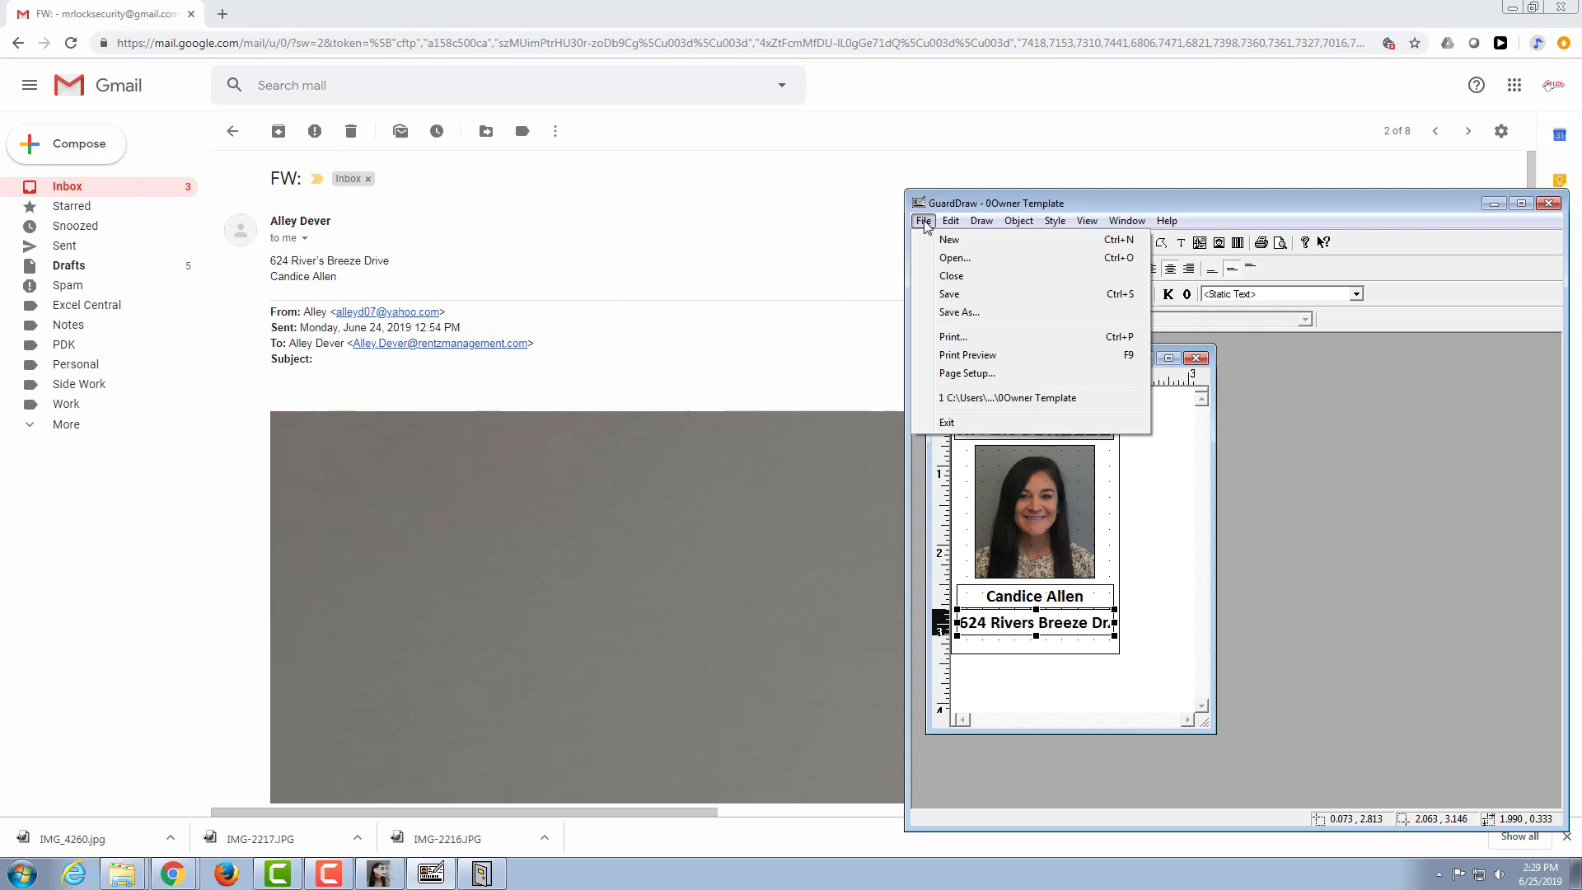
pyautogui.click(1016, 355)
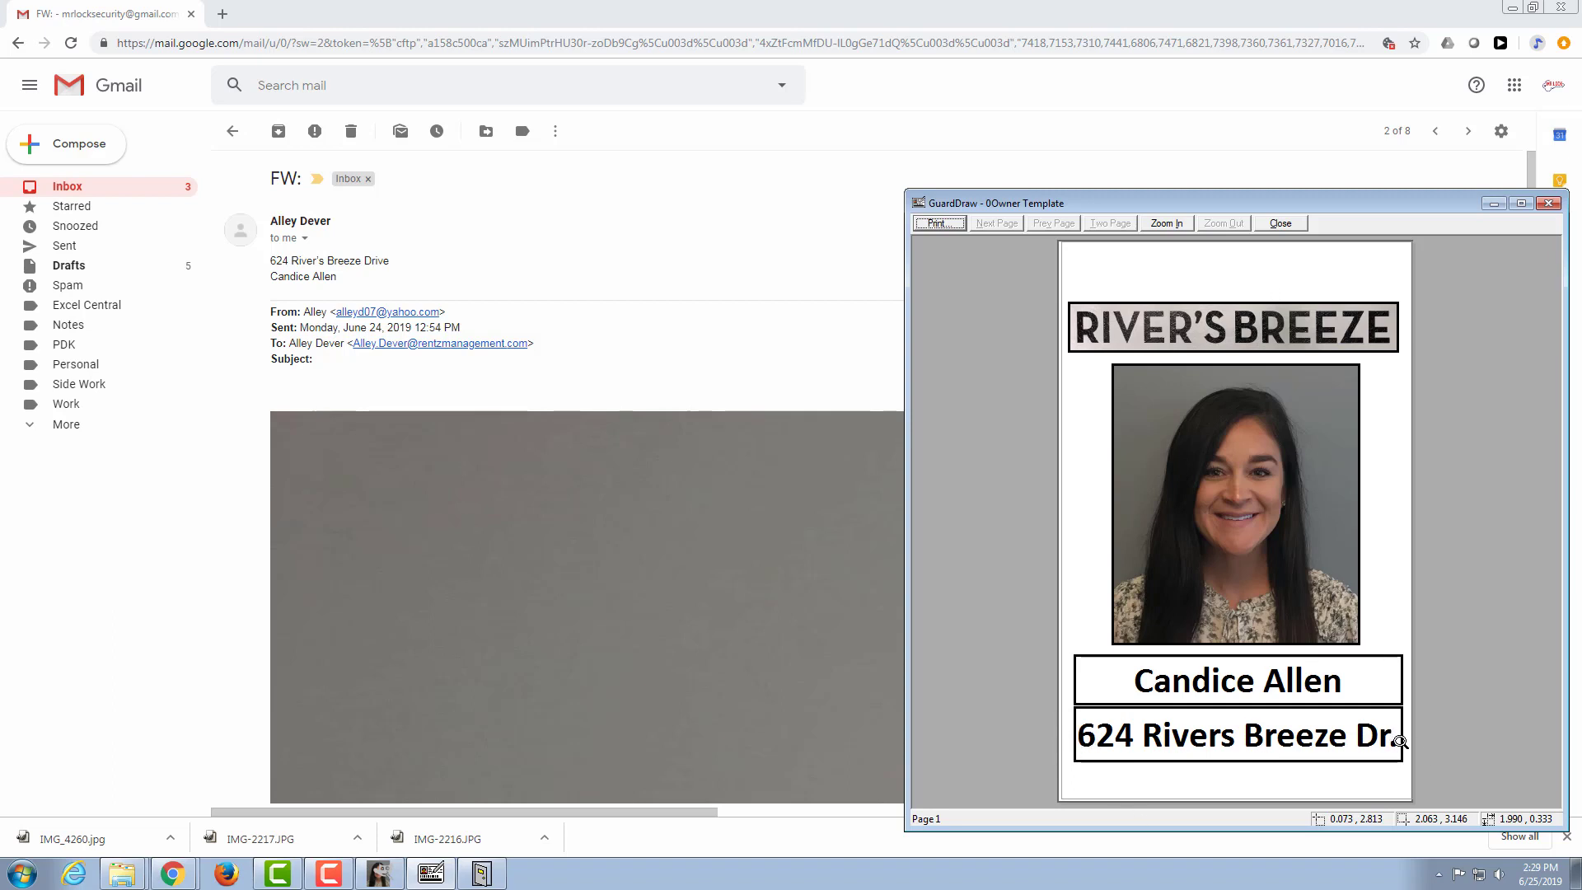
pyautogui.click(1279, 225)
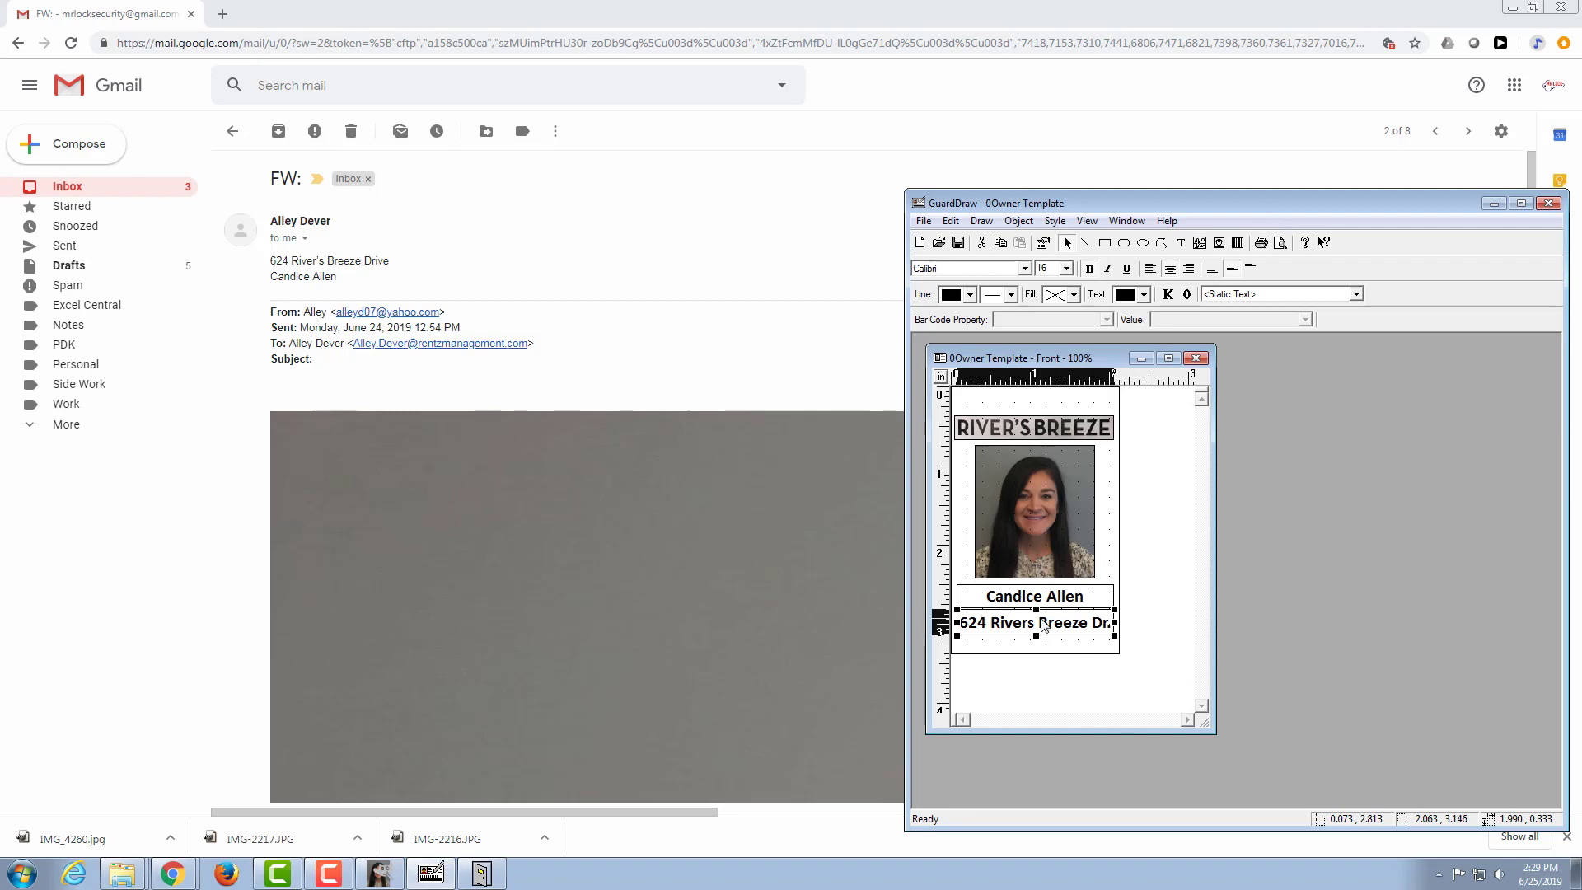
# Step: Set the badge address text's font size to 14 and save the badge
pyautogui.click(1066, 268)
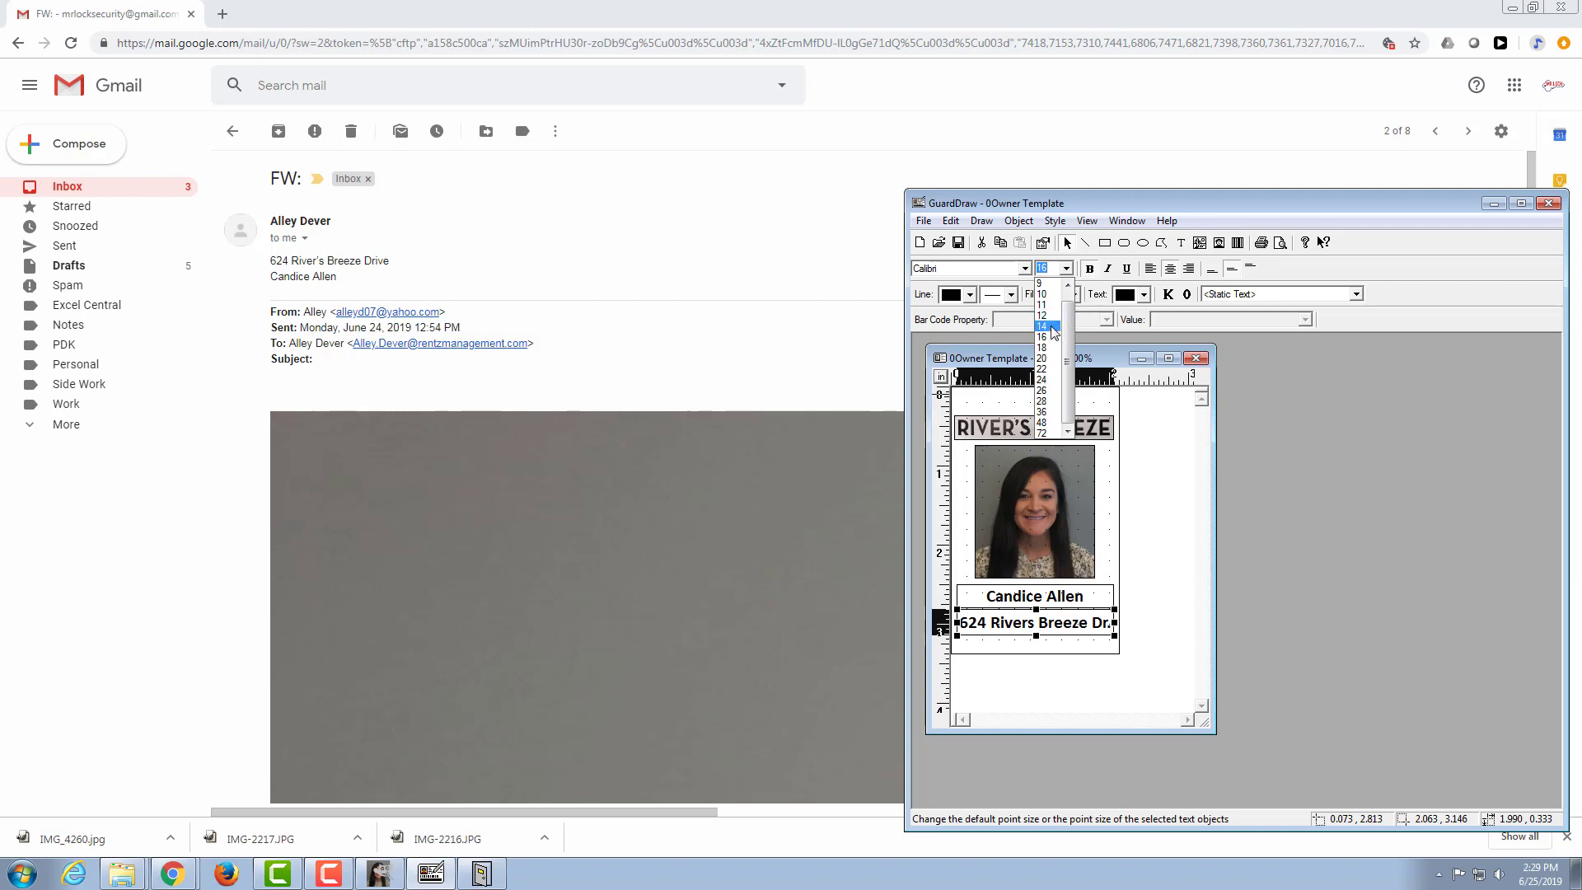
pyautogui.click(1043, 326)
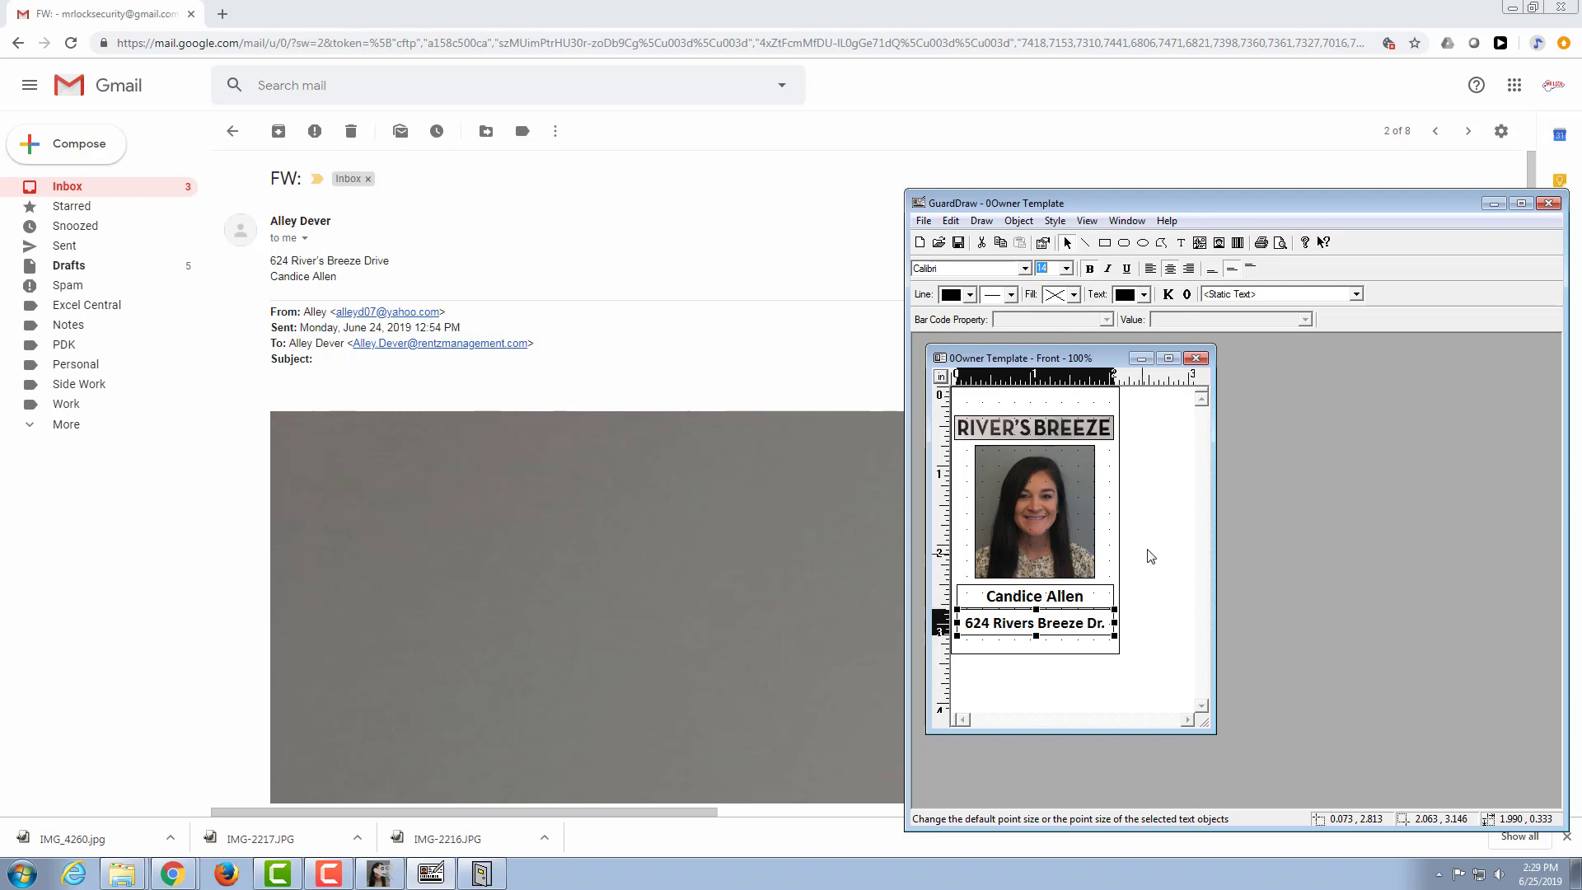
pyautogui.click(1044, 596)
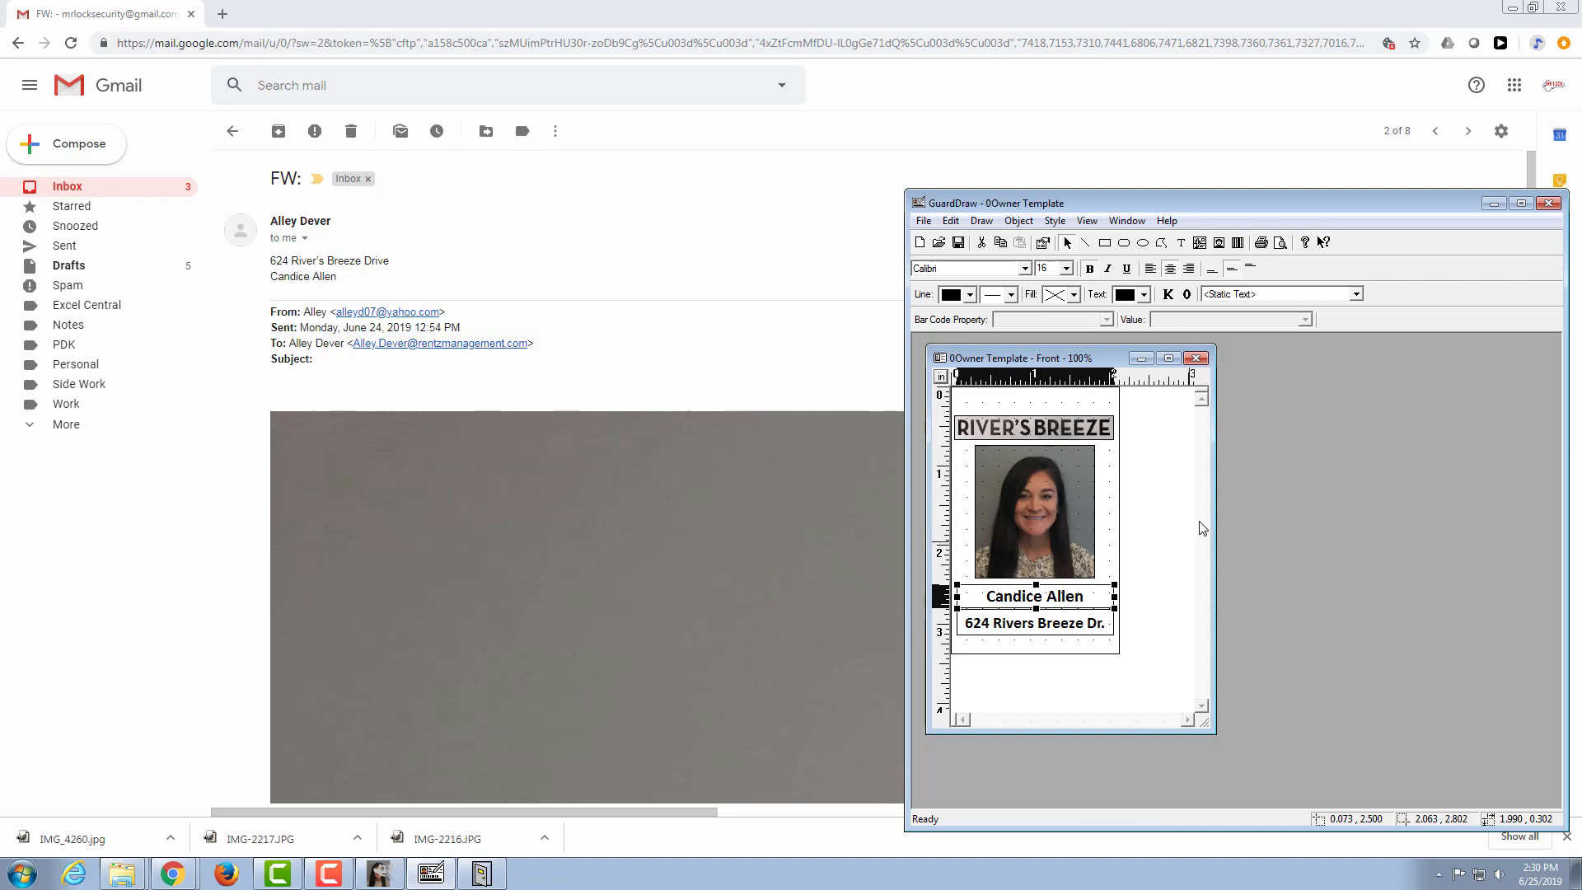
pyautogui.click(959, 244)
# Step: Preview the badge and print one copy of its front on the Magicard Rio/Tango 2e (V2) printer
pyautogui.click(924, 223)
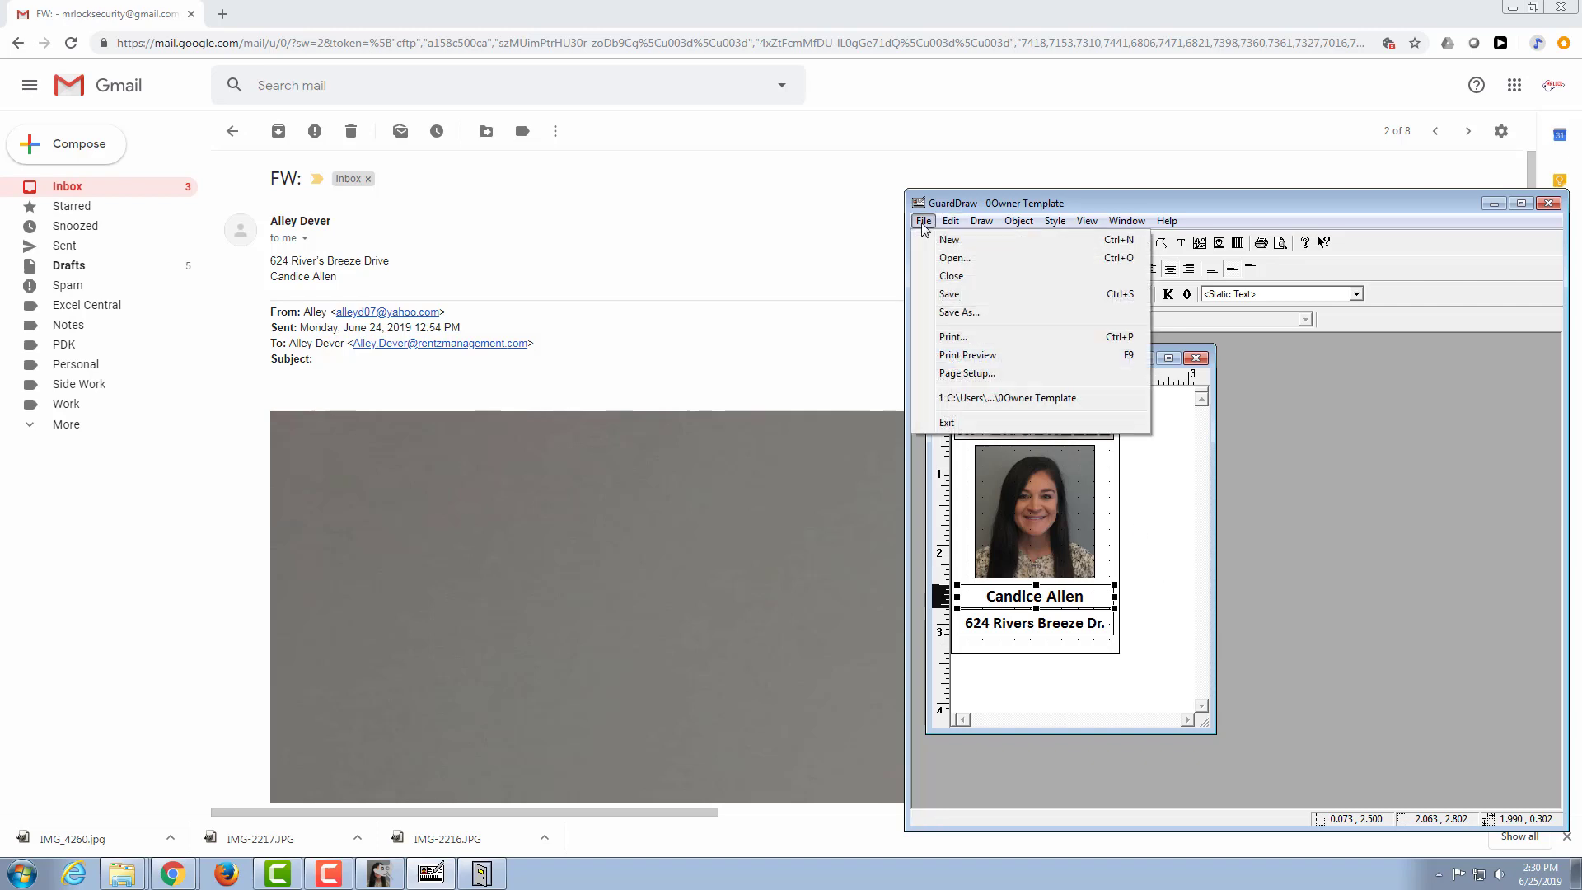
pyautogui.click(1006, 355)
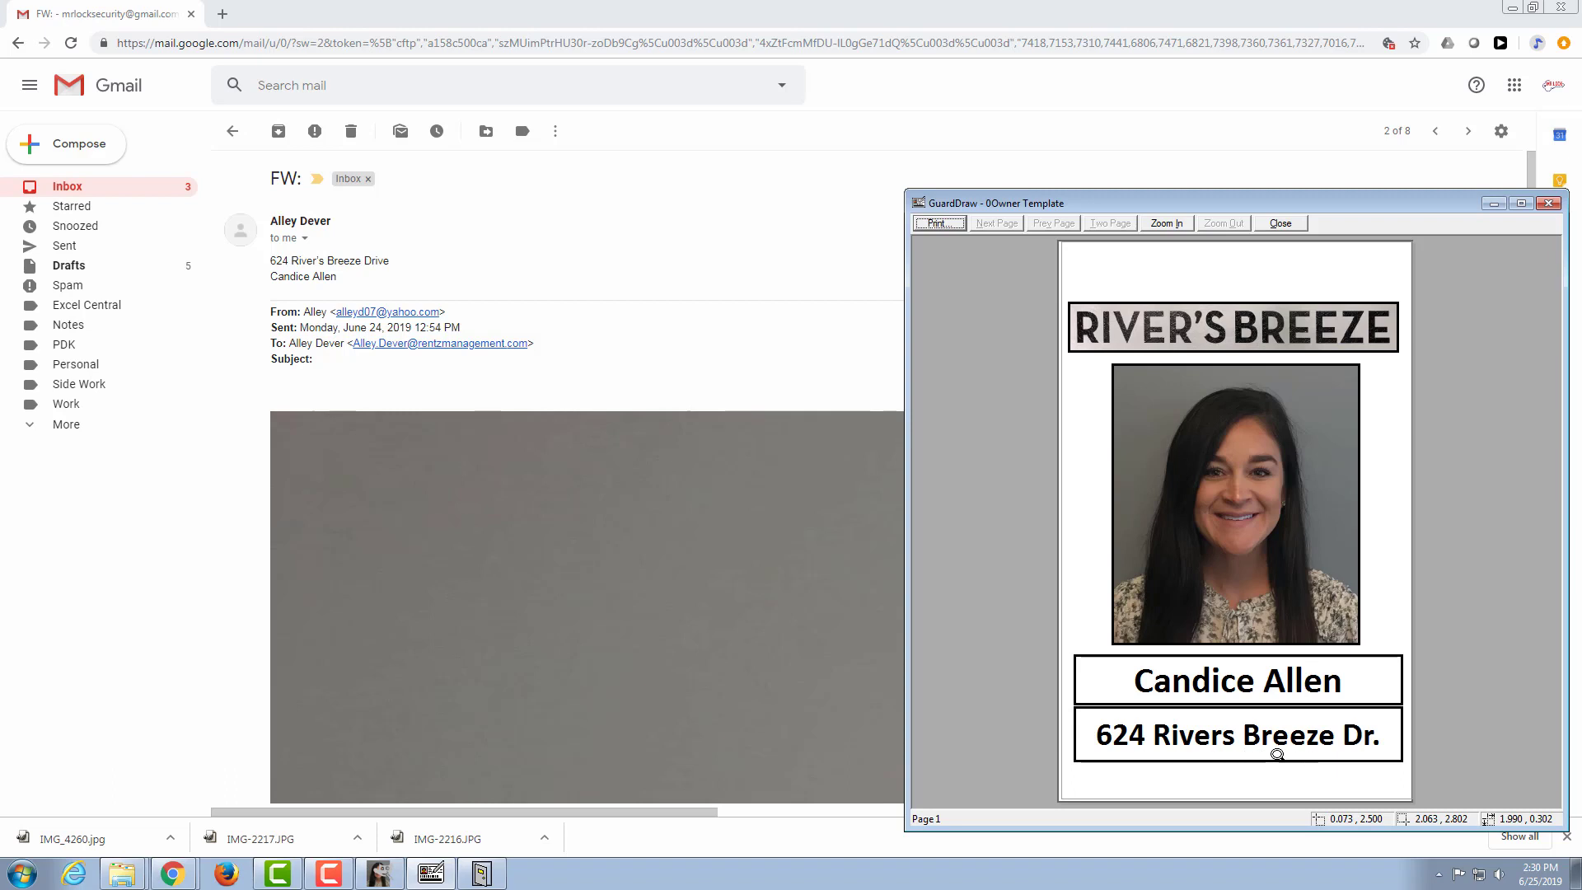
pyautogui.click(938, 222)
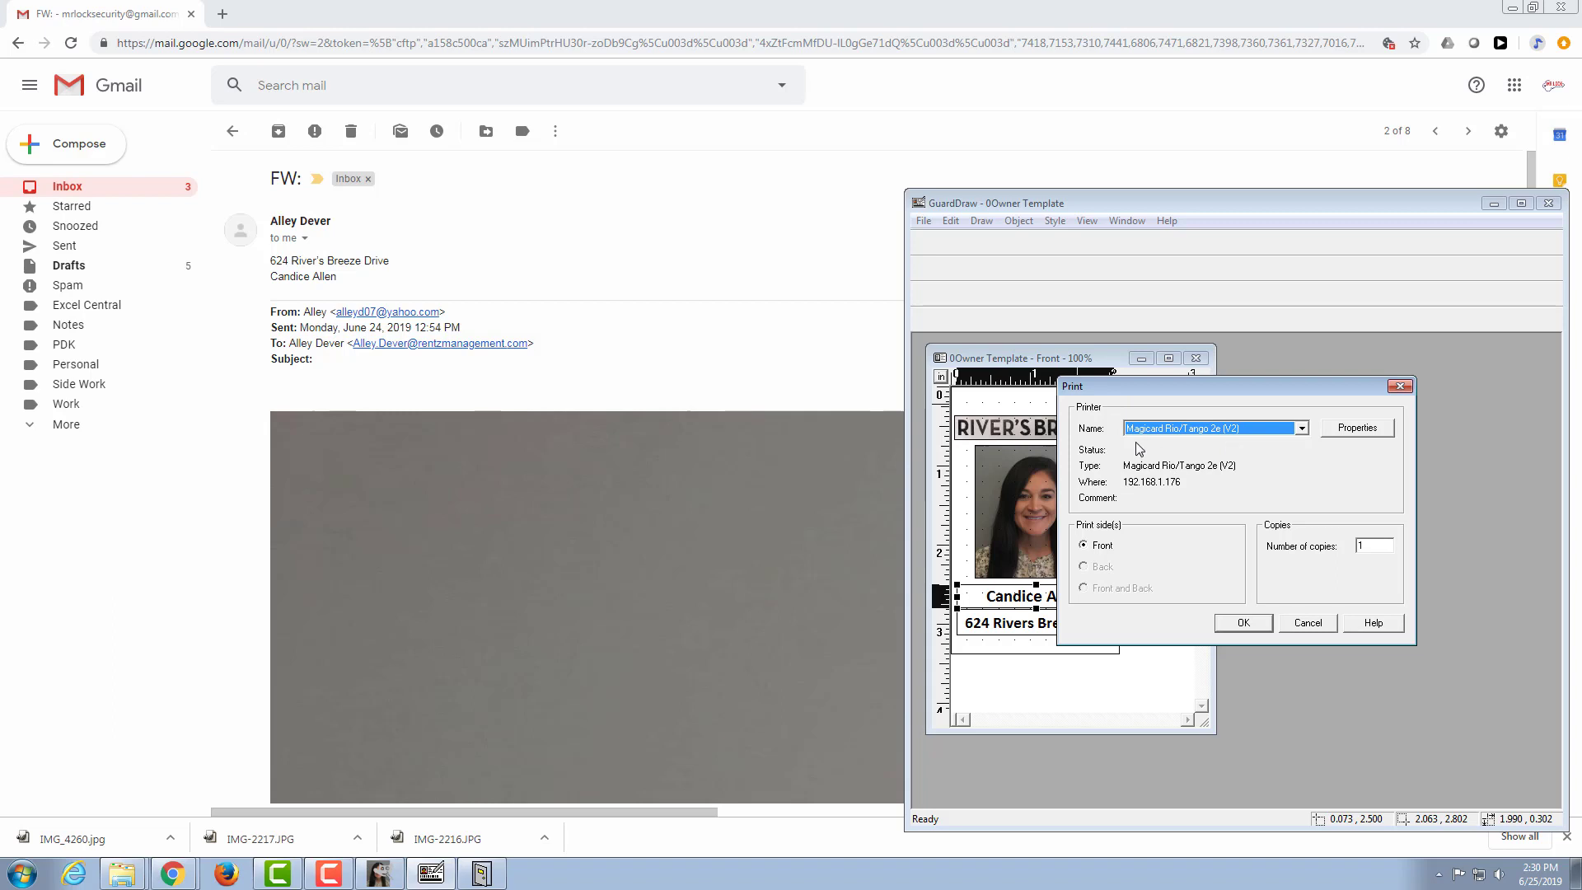
pyautogui.click(1302, 429)
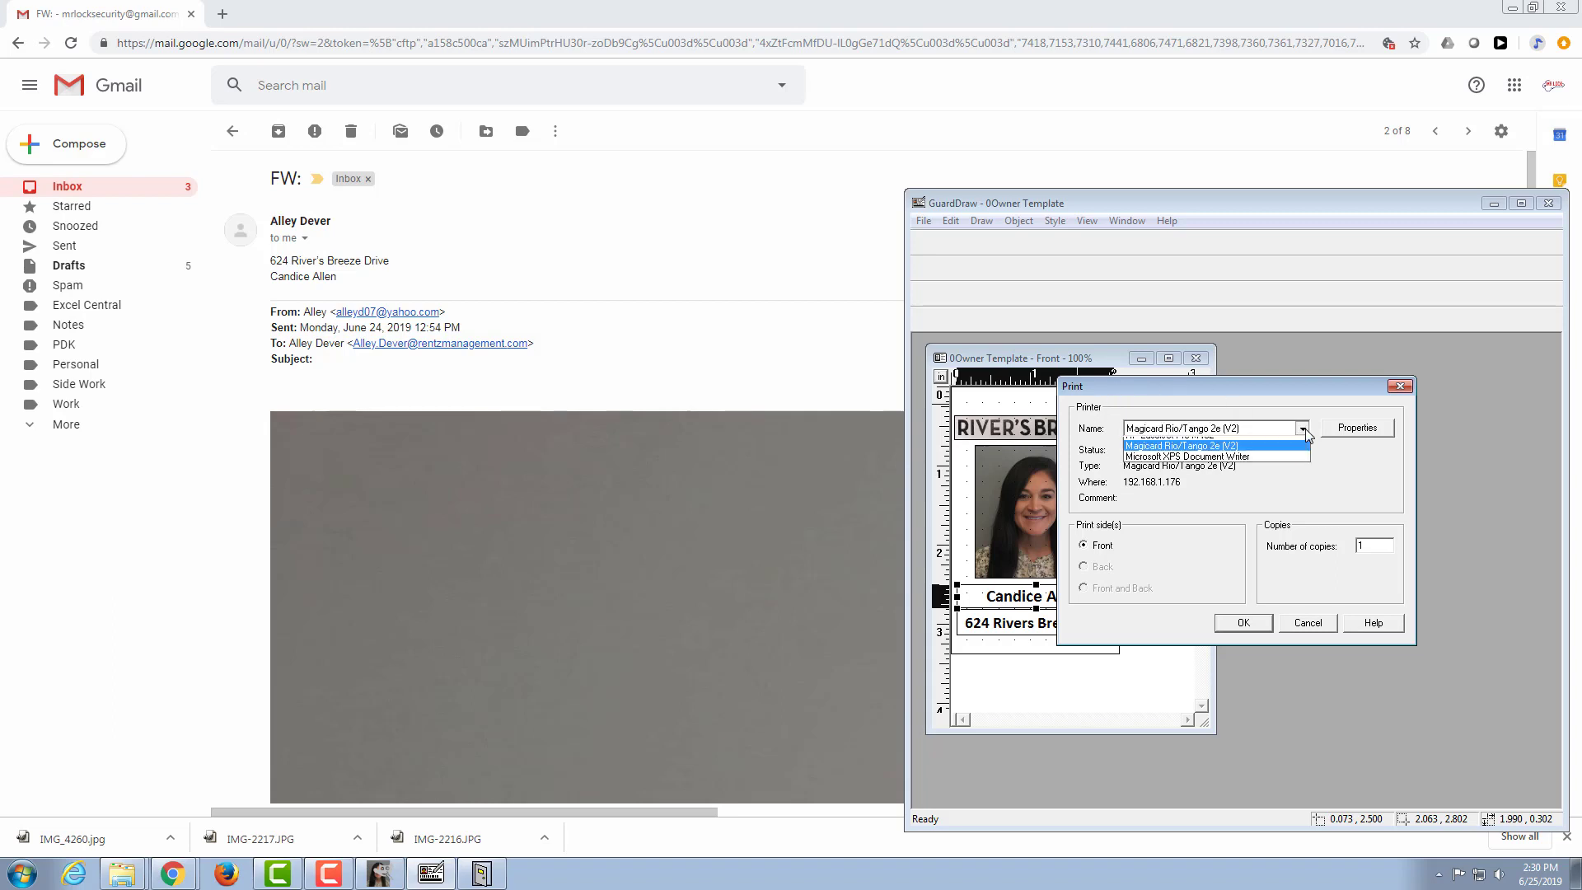
pyautogui.click(1259, 459)
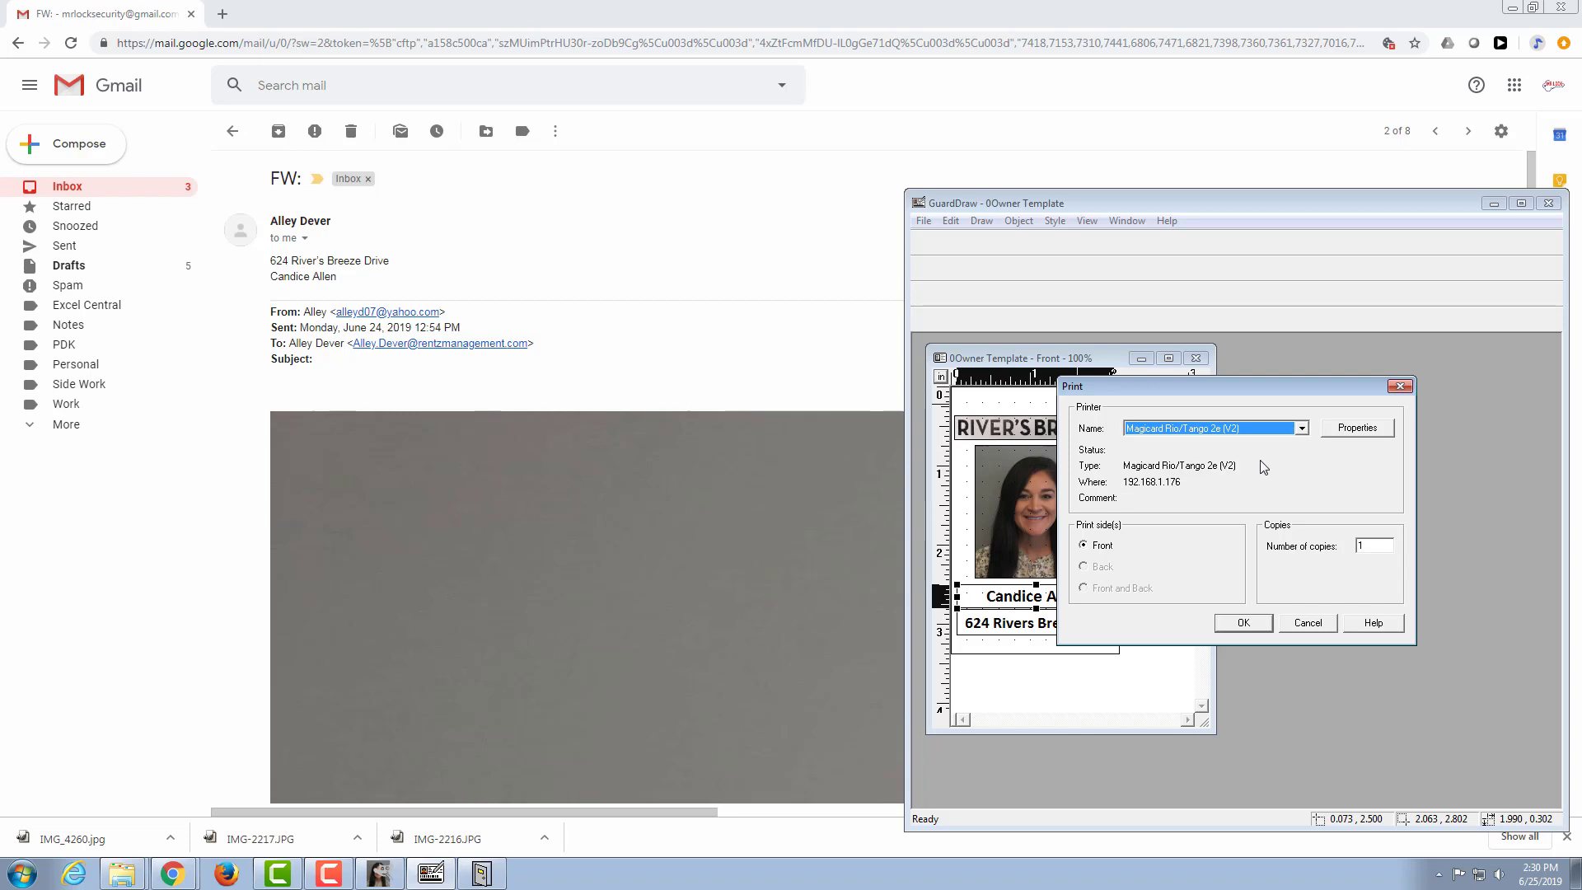
pyautogui.click(1242, 623)
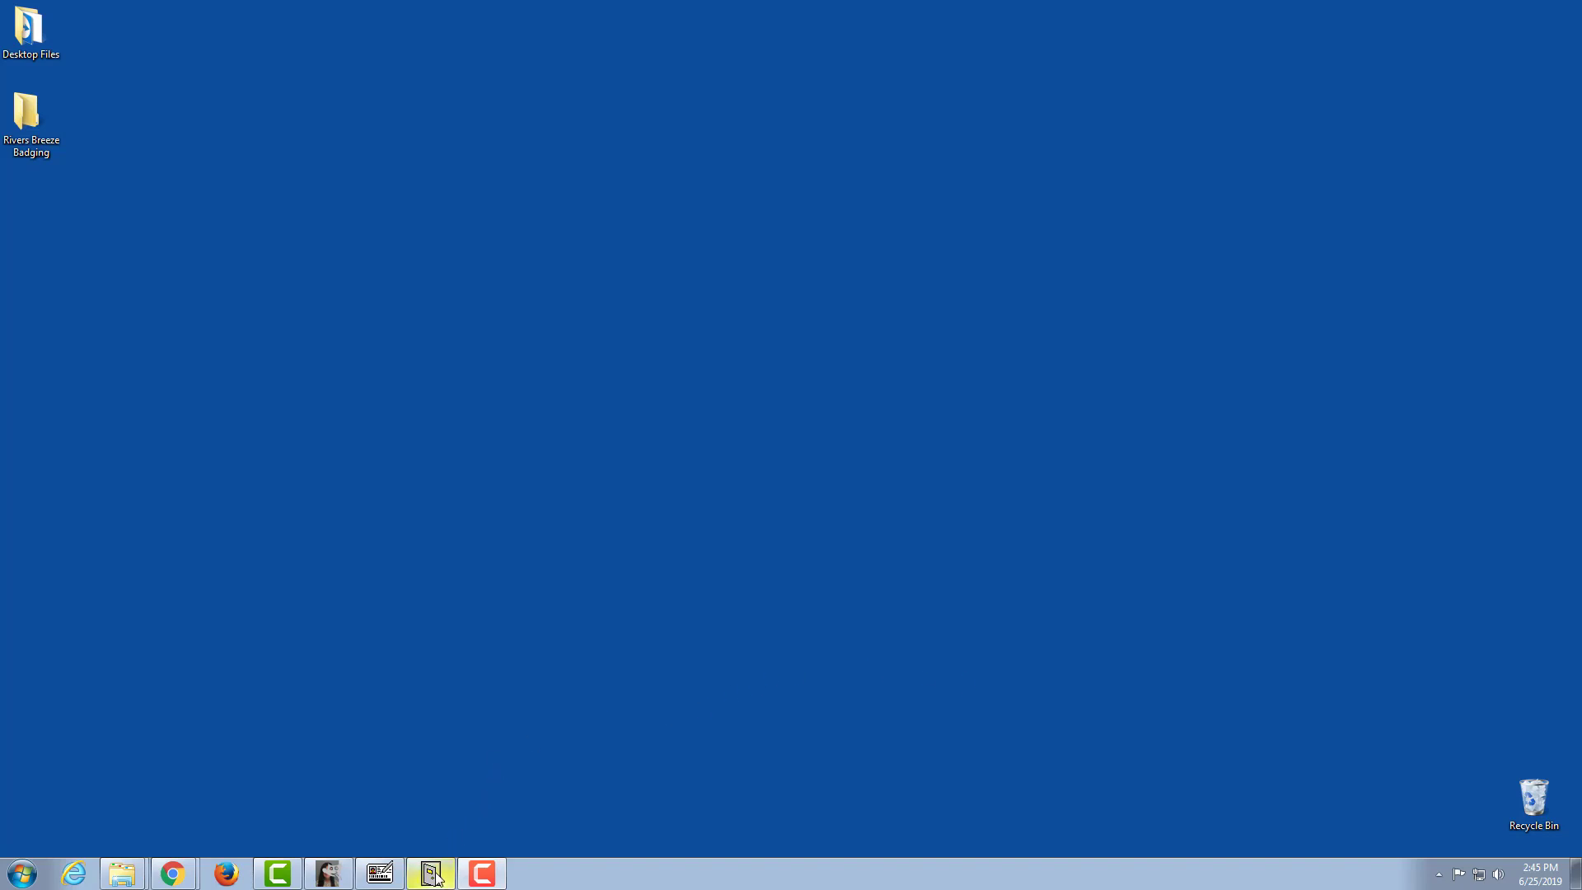
# Step: Switch to DOORS and enter the resident's last and first names in user row 554
pyautogui.moveTo(433, 873)
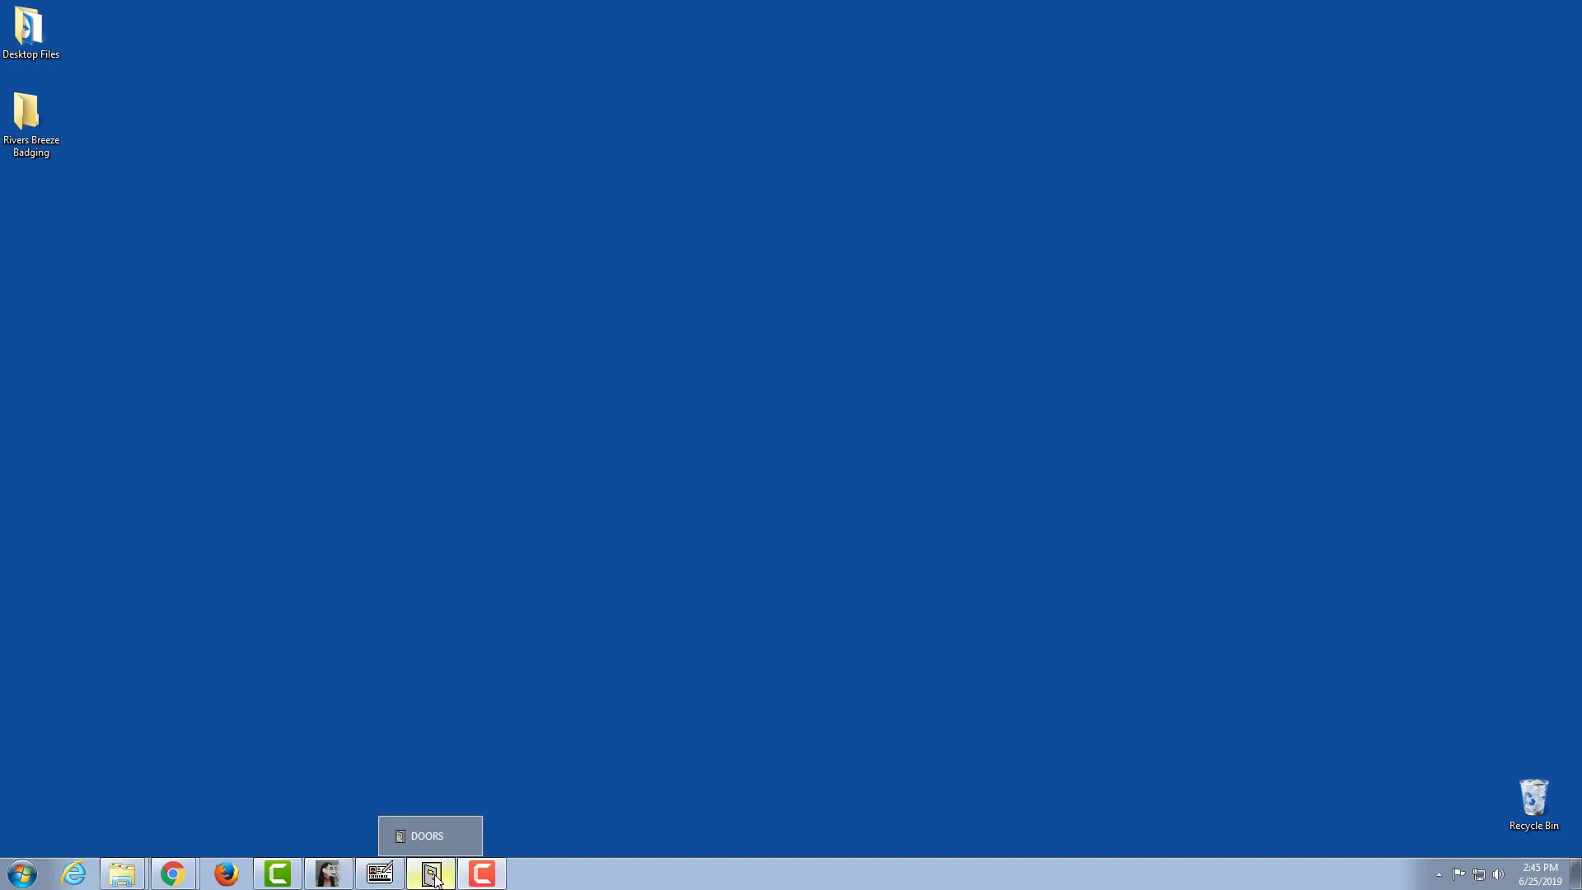
pyautogui.click(434, 873)
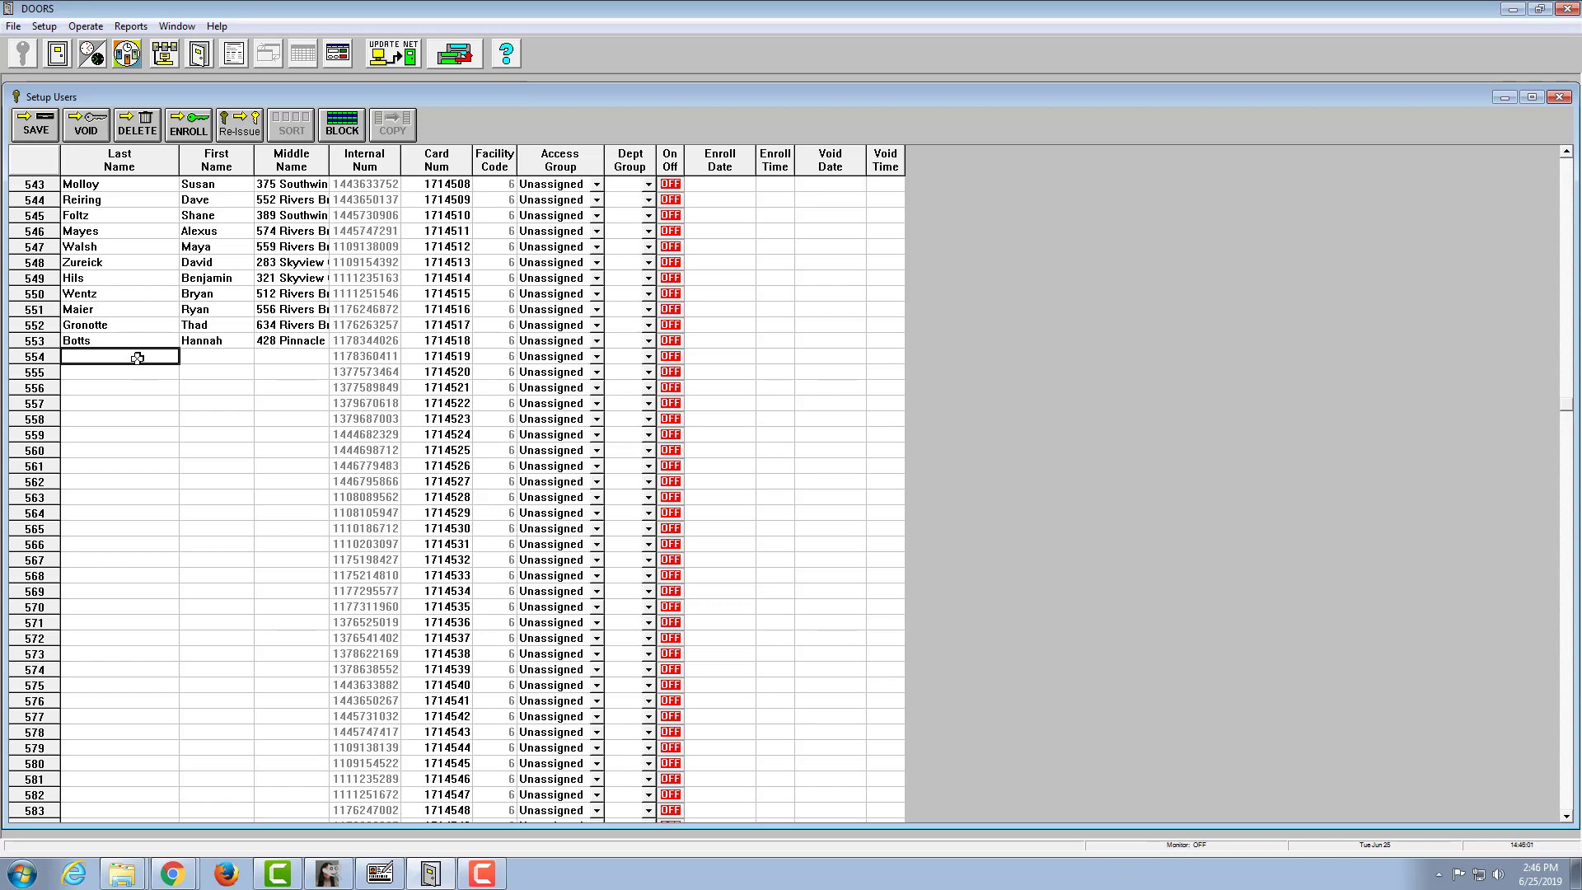
pyautogui.click(450, 356)
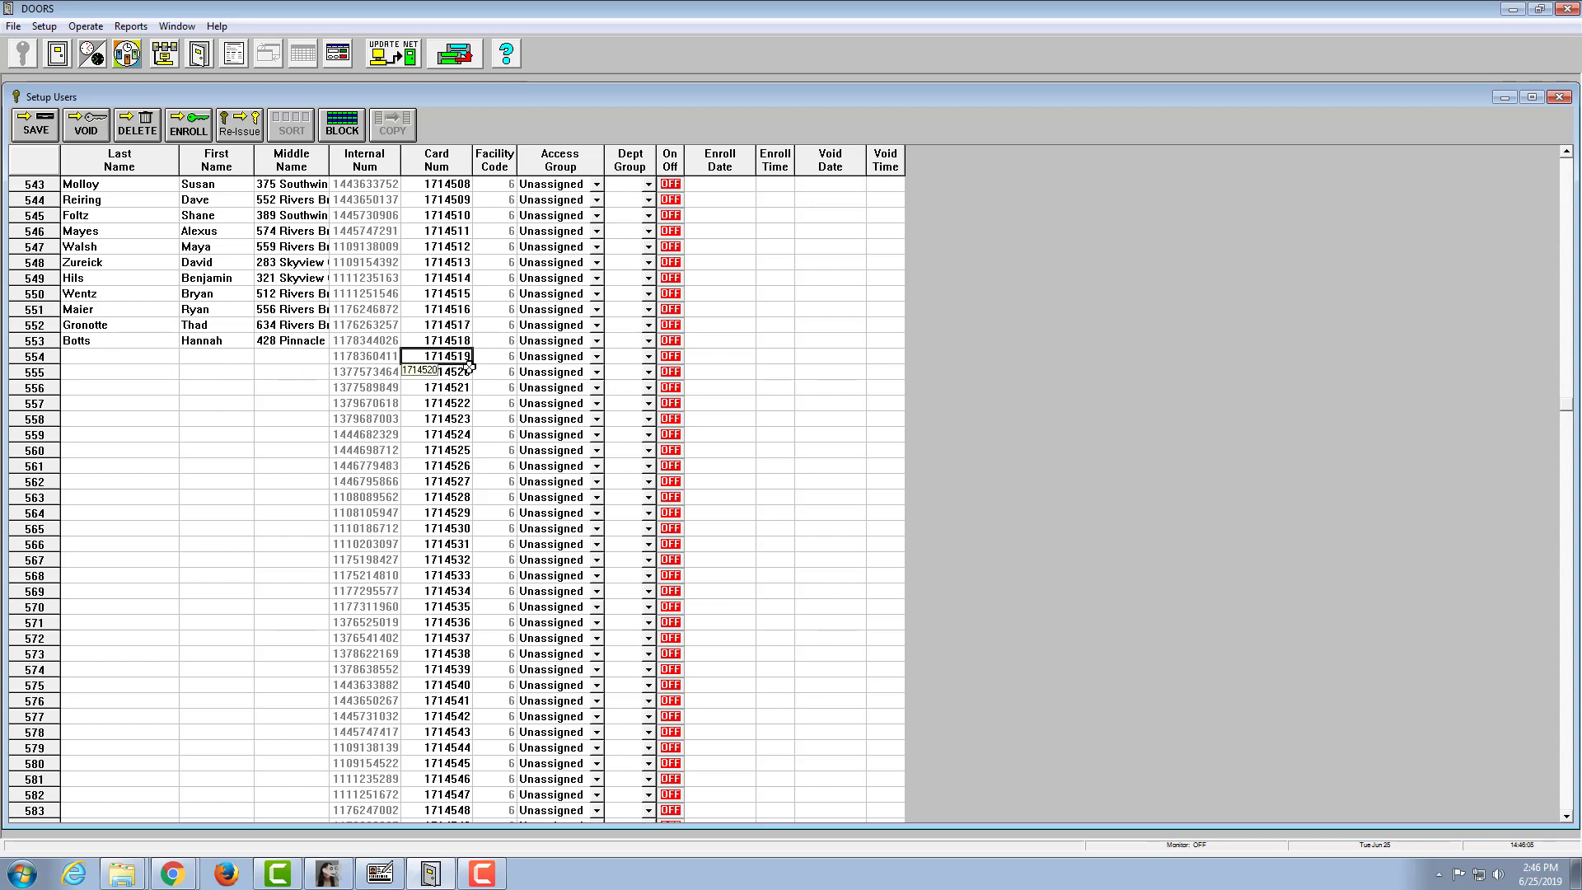
pyautogui.click(122, 357)
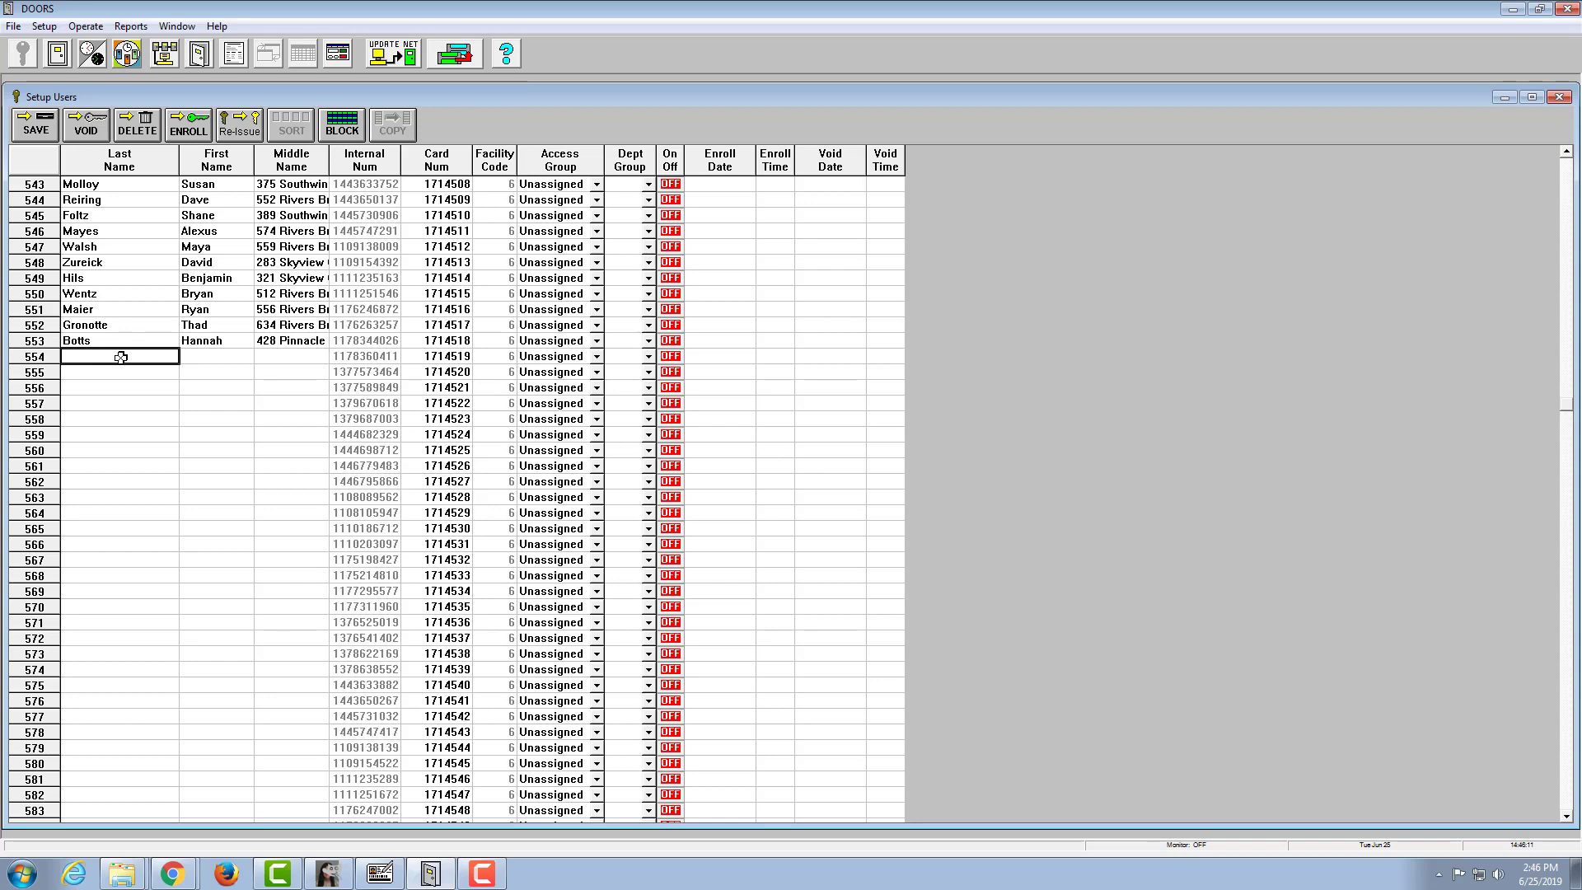
pyautogui.press('Tab')
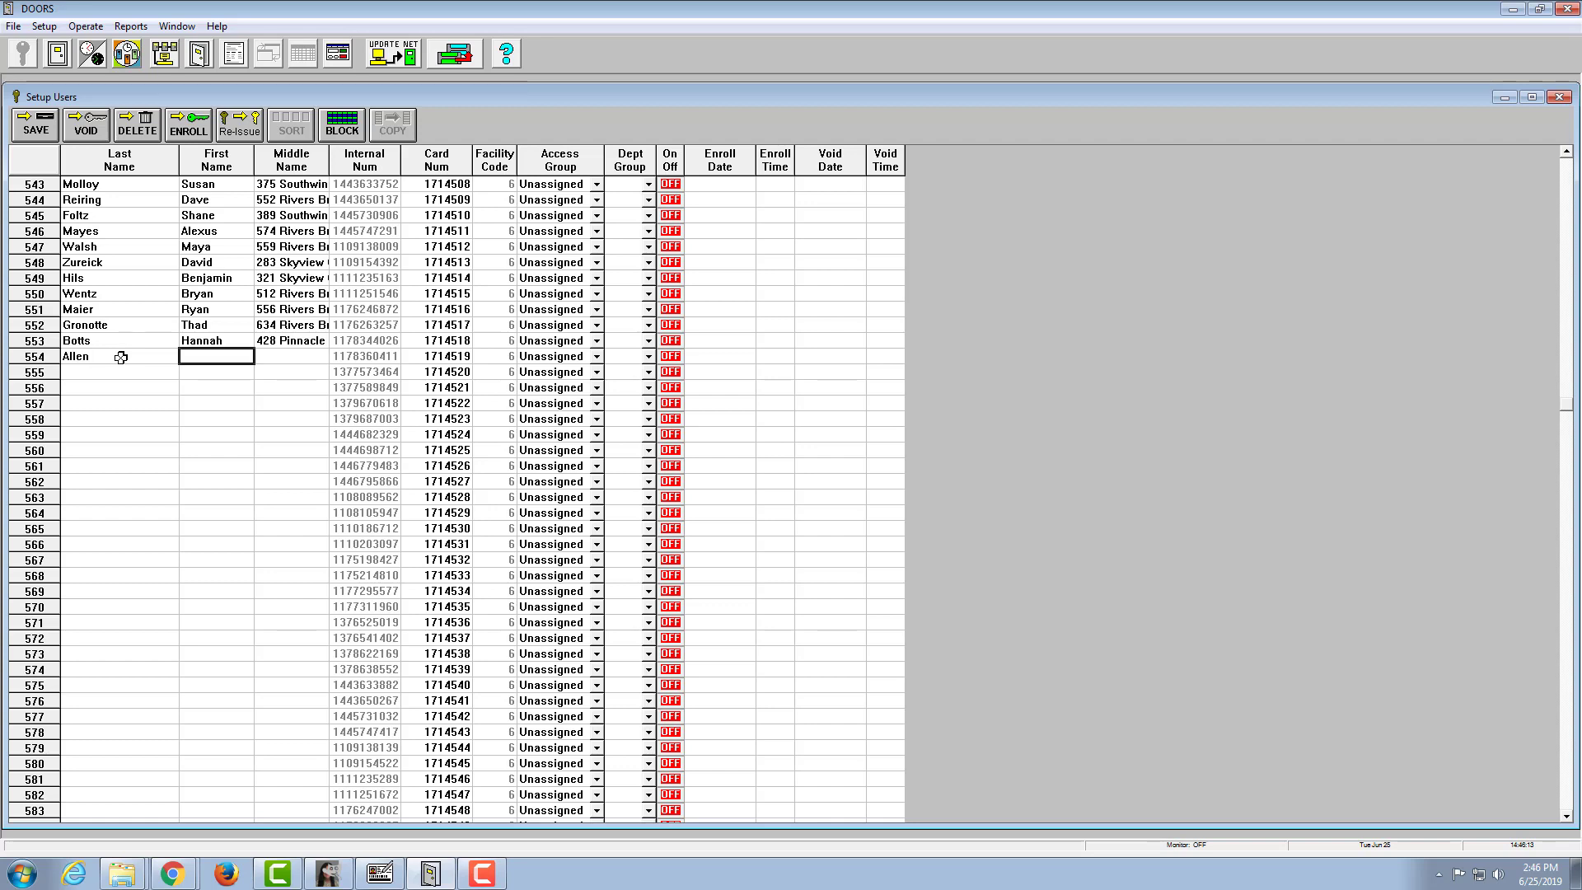
pyautogui.press('Tab')
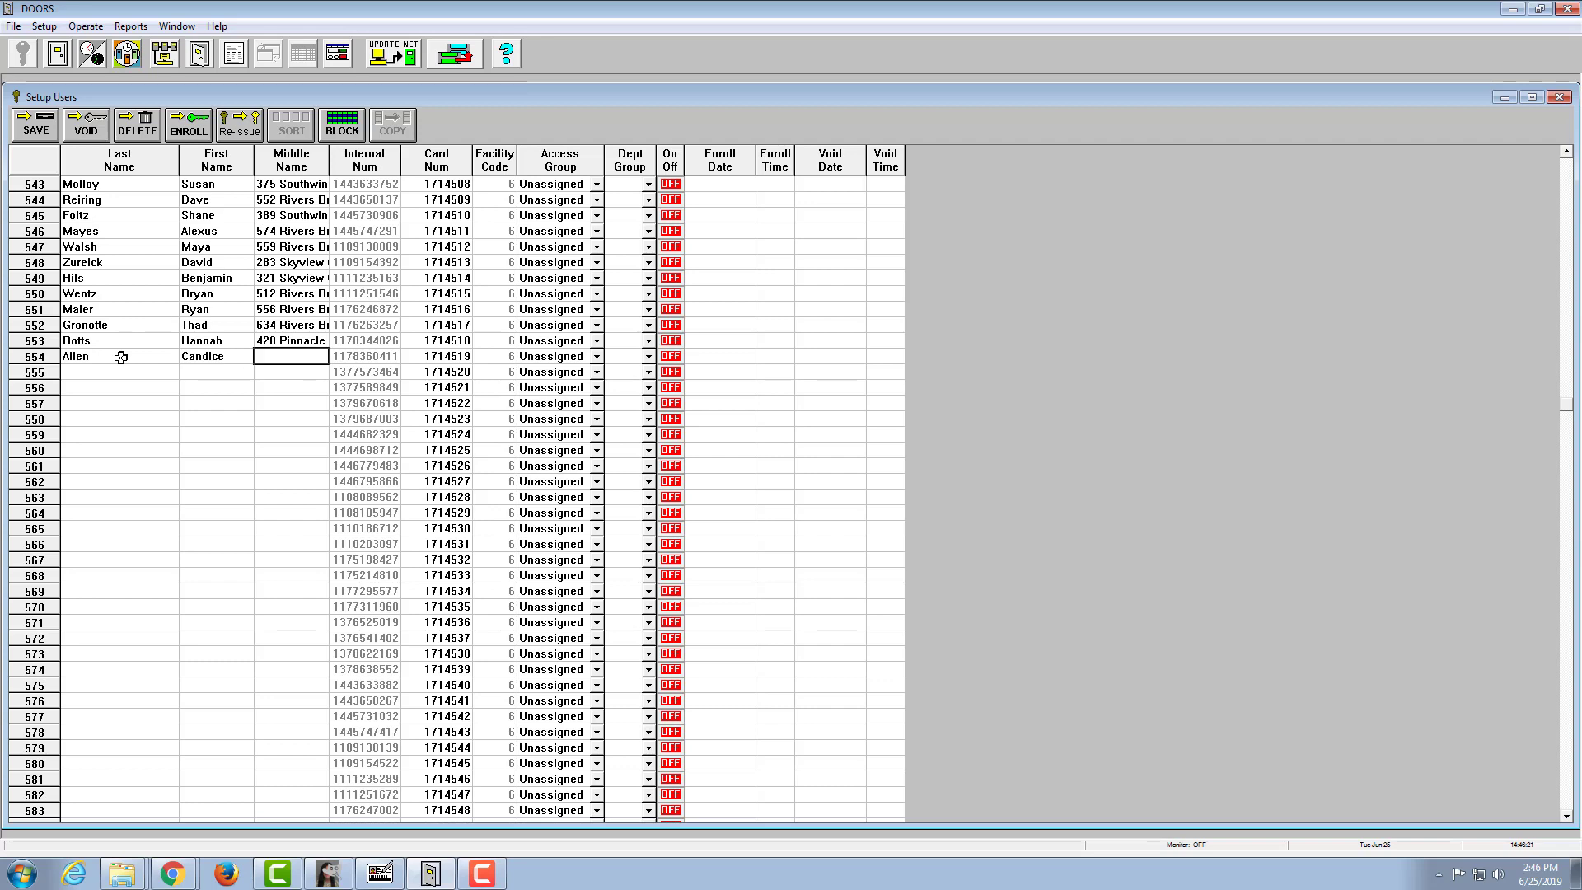
# Step: Enter the resident's street address as the Middle Name in row 554 and save the user record
pyautogui.press('Return')
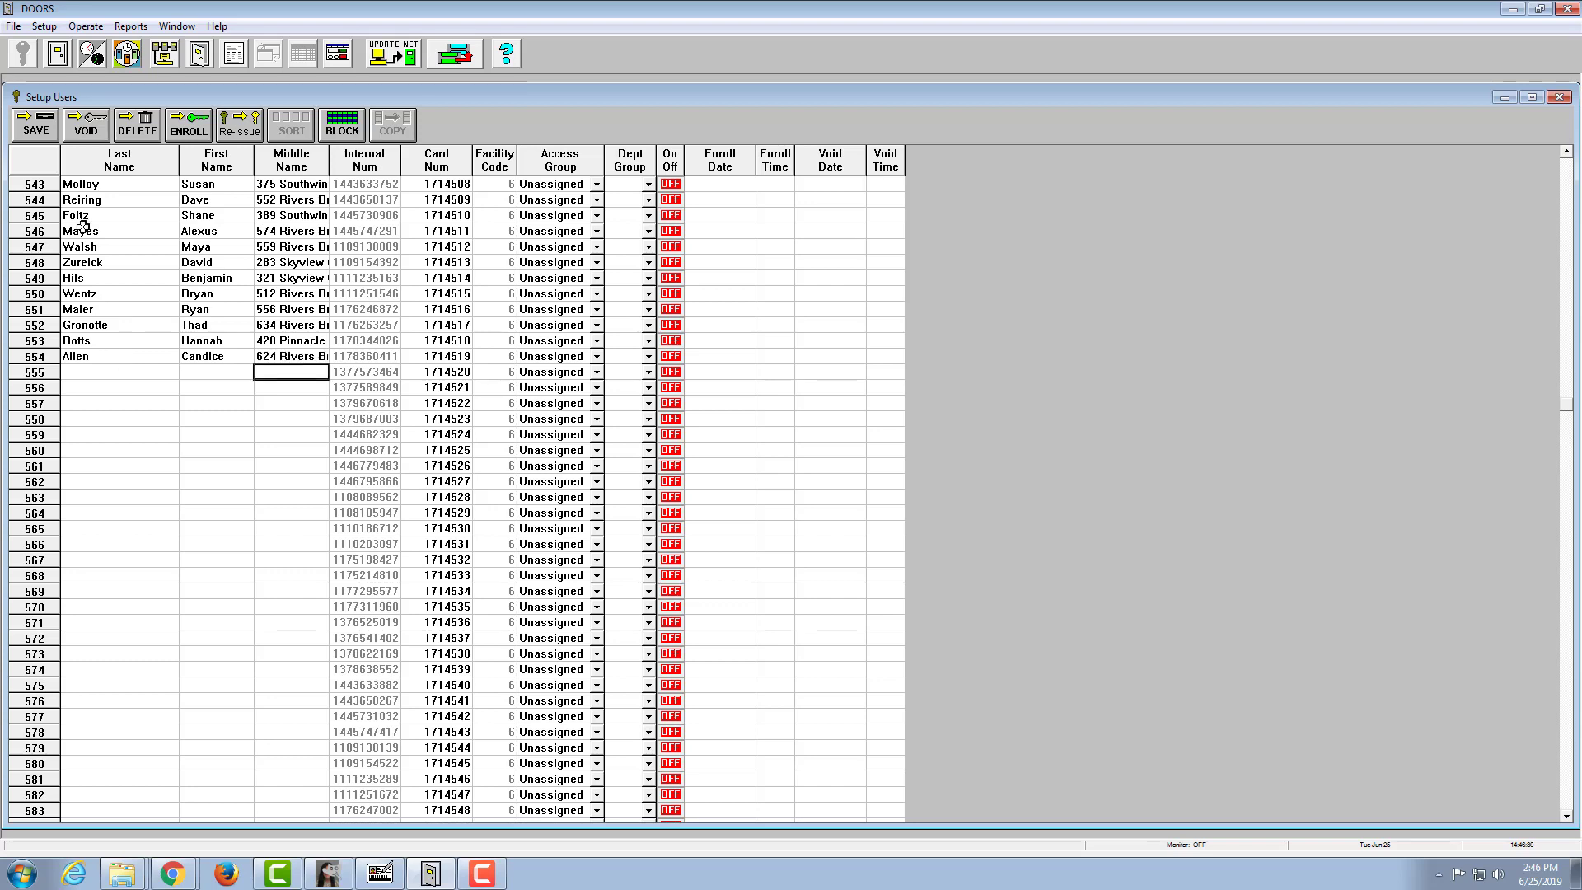
pyautogui.click(35, 132)
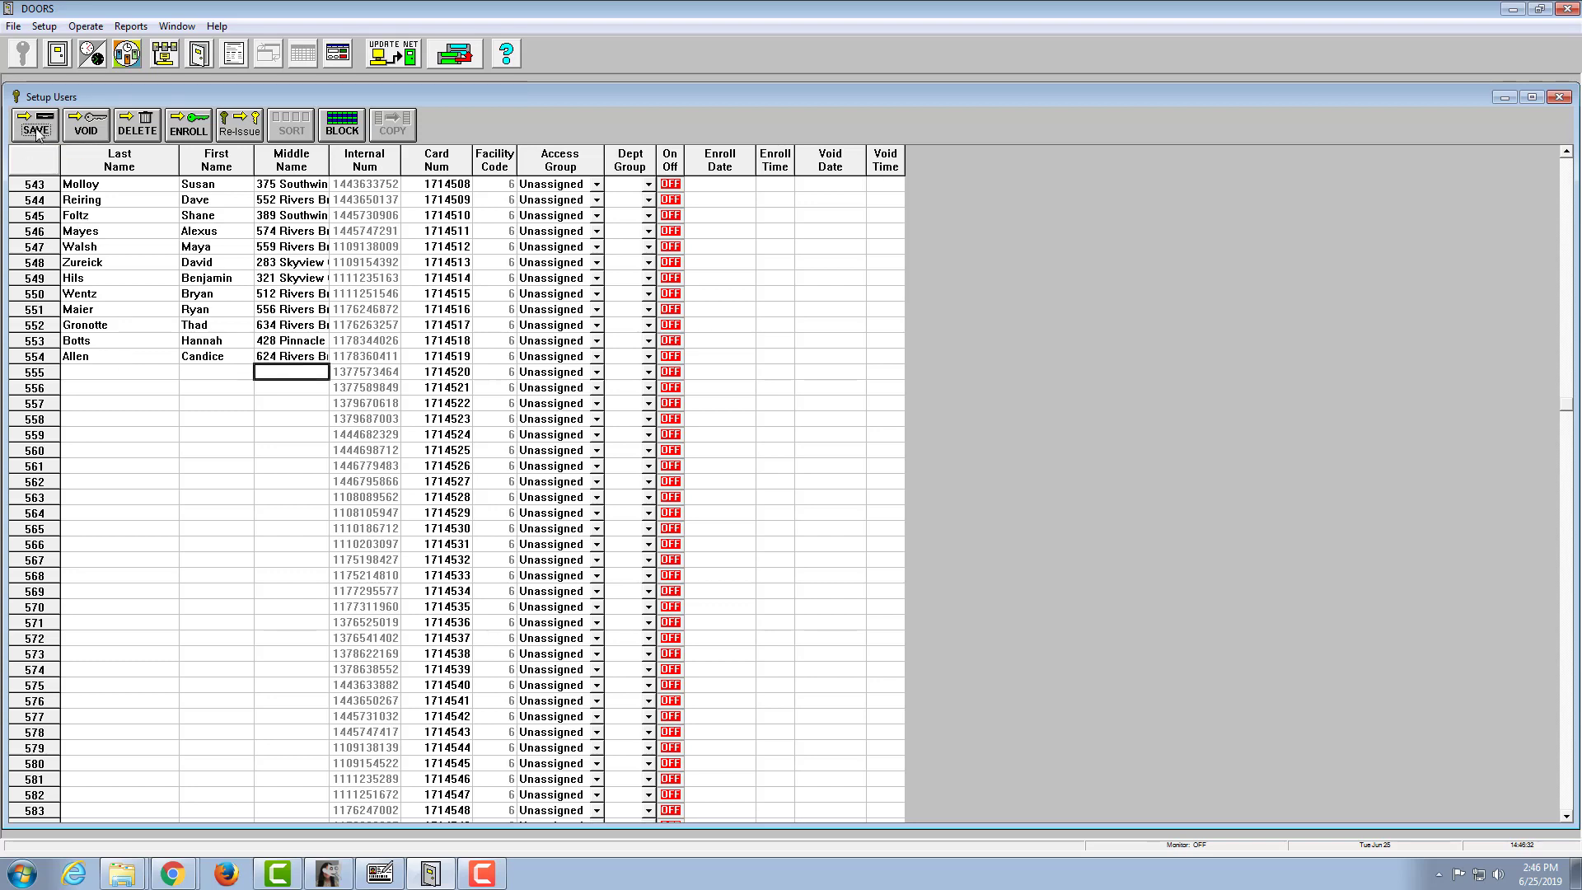